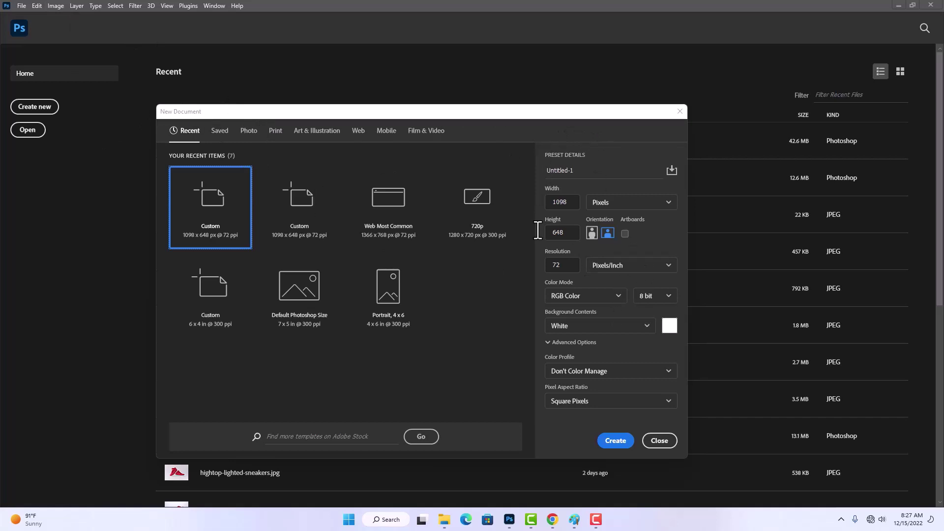
# - Create a new 1098 x 648 px landscape document at 72 pixels/inch in RGB Color with a white background
pyautogui.click(561, 202)
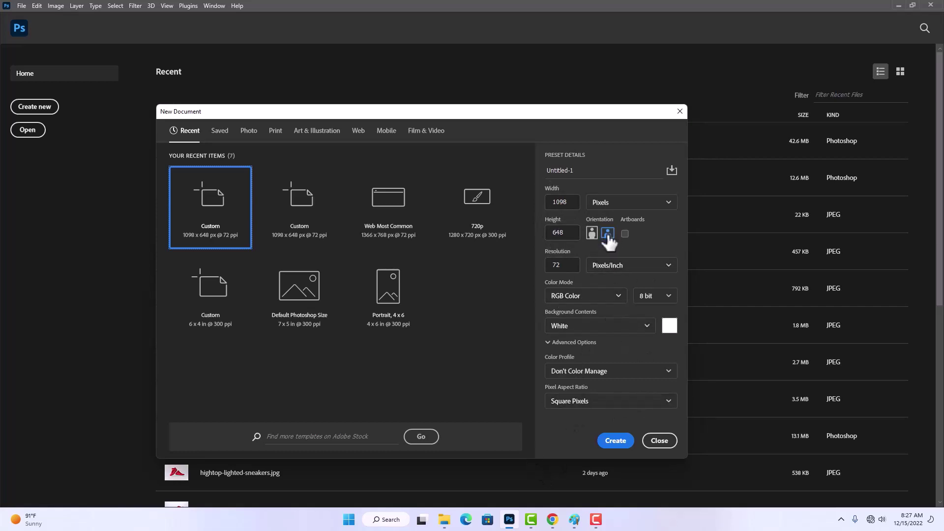
pyautogui.click(616, 441)
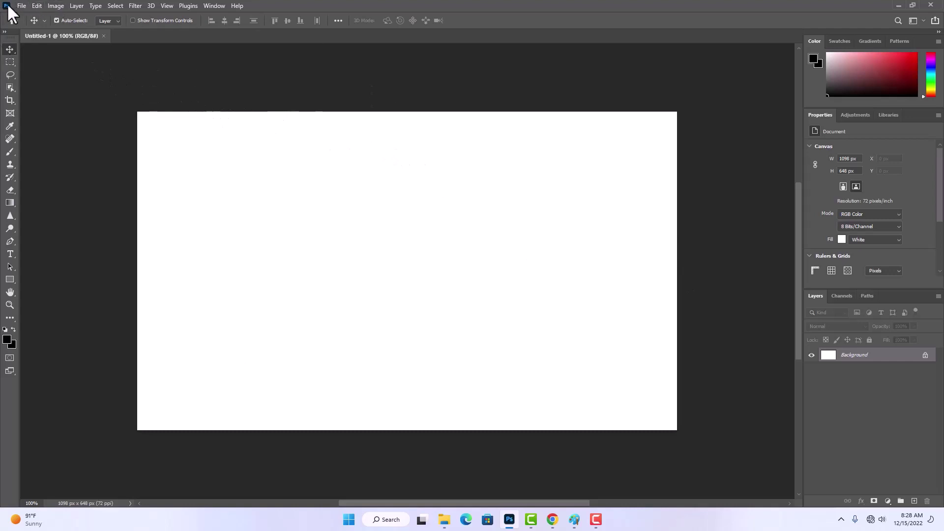
# - Fill the Background layer with black in Normal mode at 100% opacity
pyautogui.click(35, 6)
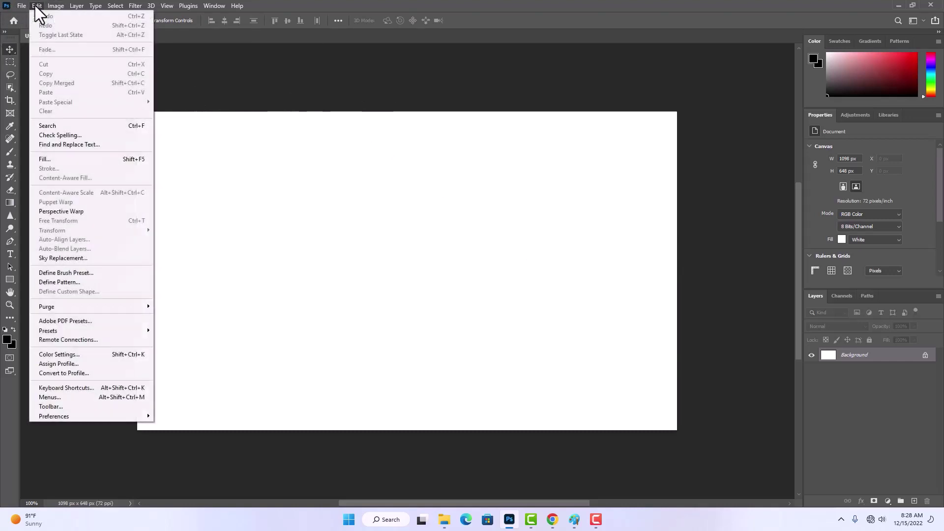
pyautogui.click(867, 356)
pyautogui.click(36, 6)
pyautogui.click(78, 158)
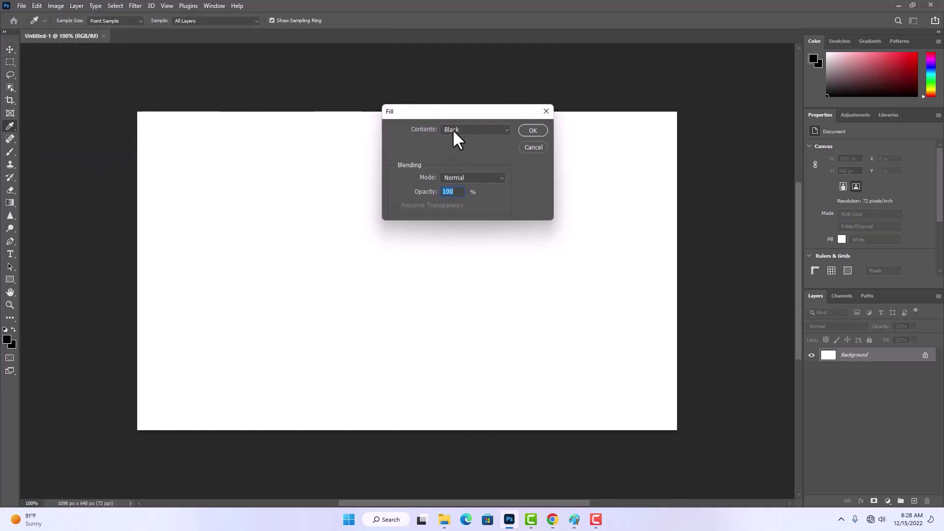
pyautogui.click(531, 130)
pyautogui.press('v')
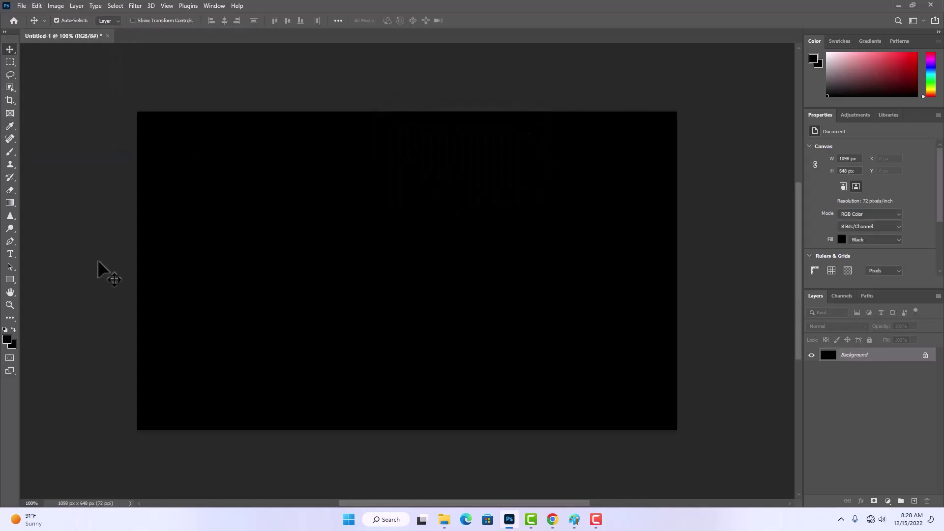
# - Draw a white rectangle without a stroke, about 558 x 646 px, over the right half of the canvas
pyautogui.click(10, 279)
pyautogui.rightClick(9, 280)
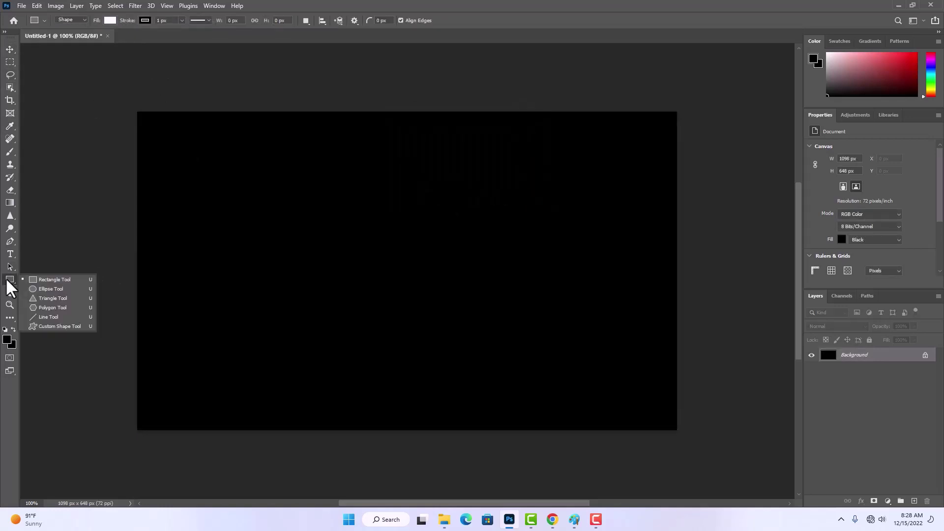
pyautogui.click(54, 281)
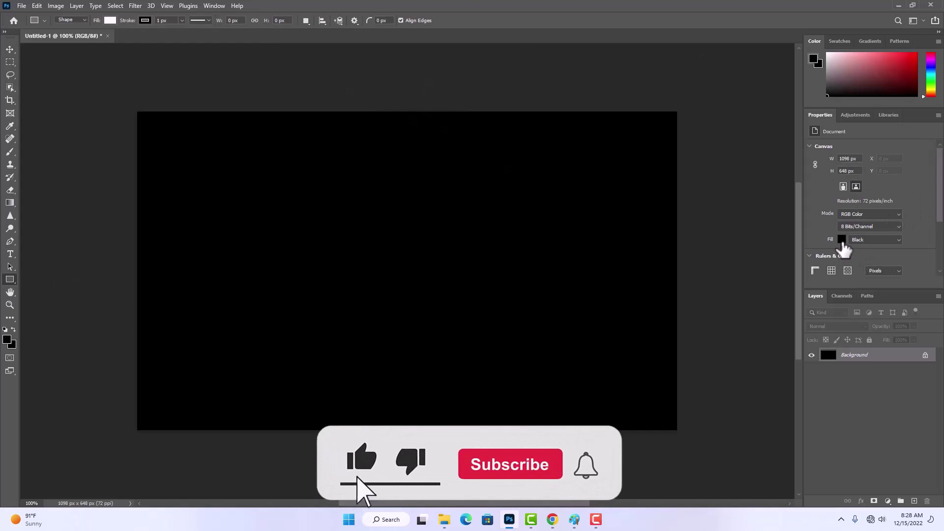
pyautogui.click(110, 20)
pyautogui.click(77, 73)
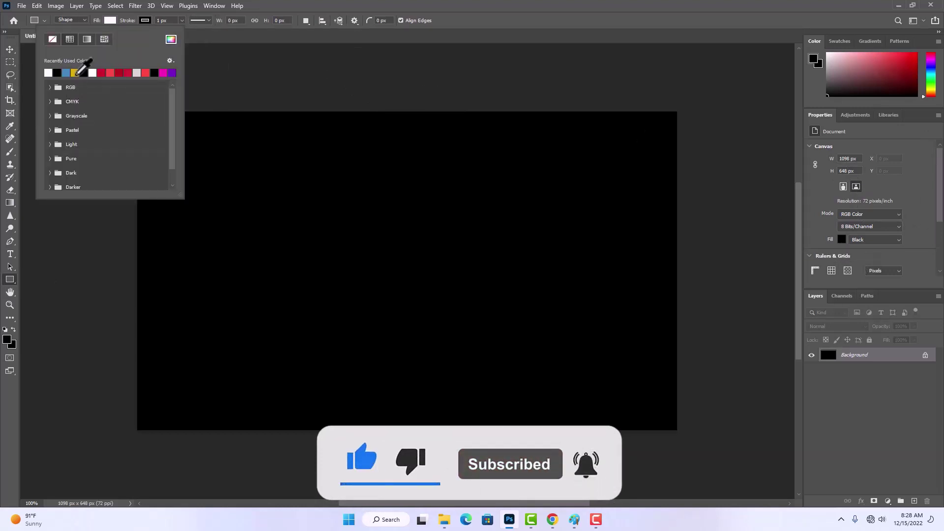
pyautogui.click(147, 22)
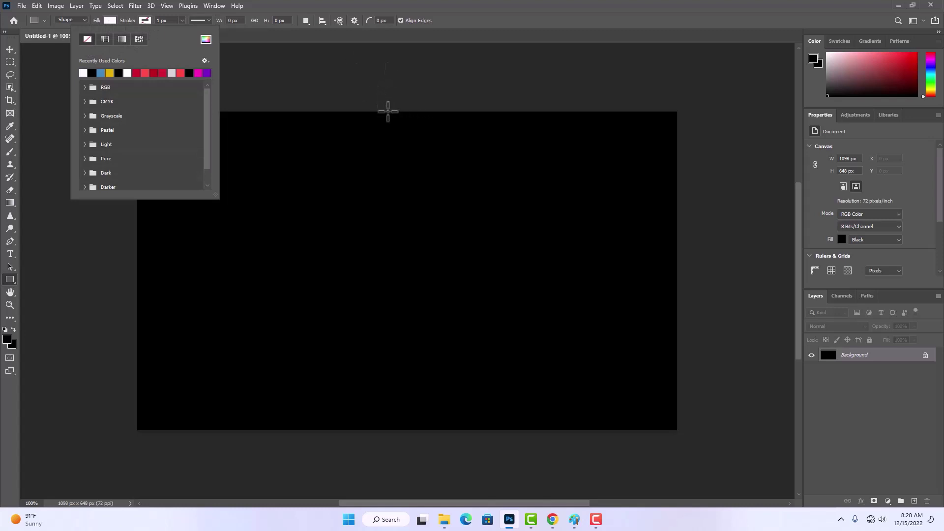
pyautogui.click(388, 111)
pyautogui.moveTo(402, 113)
pyautogui.mouseDown()
pyautogui.moveTo(651, 246)
pyautogui.moveTo(665, 373)
pyautogui.moveTo(685, 415)
pyautogui.moveTo(677, 431)
pyautogui.mouseUp()
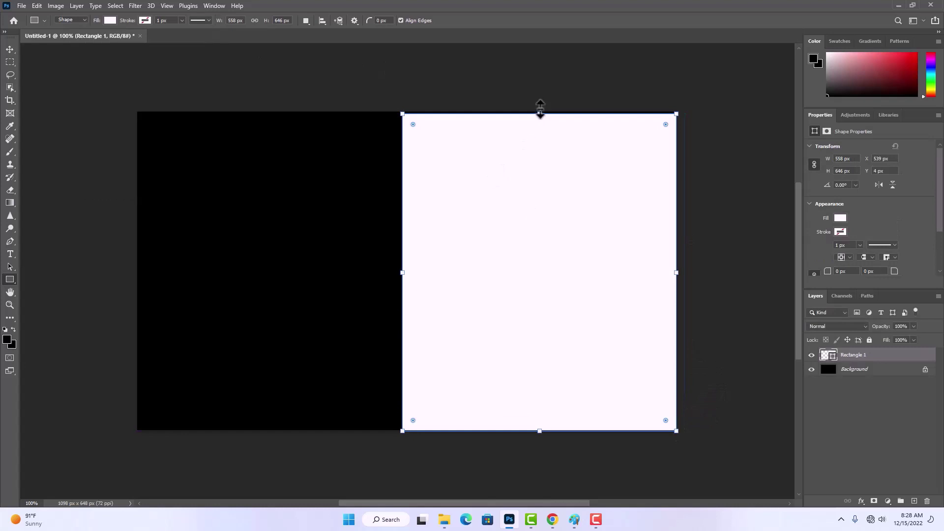
# - Enlarge the white rectangle to about 567 x 675 px, past the canvas's upper and lower edges and slightly further left
pyautogui.moveTo(539, 114); pyautogui.dragTo(539, 107)
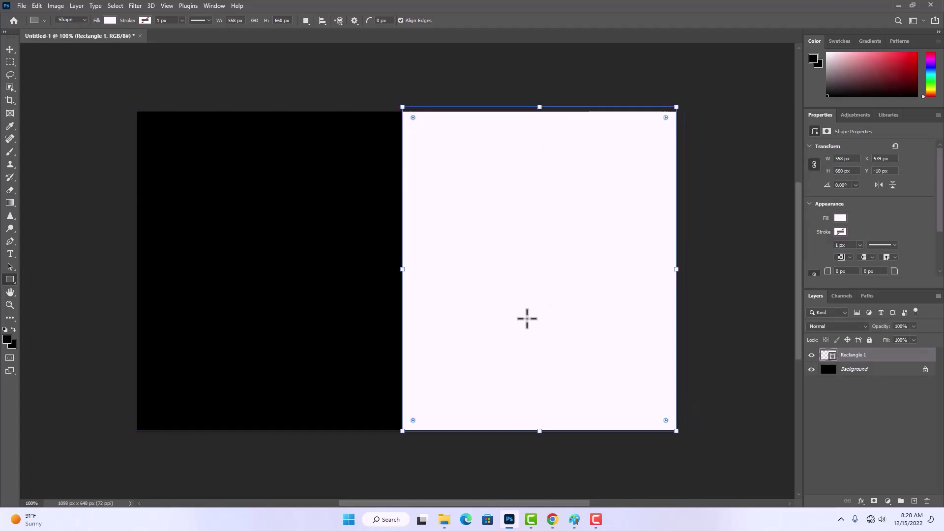
pyautogui.moveTo(542, 428); pyautogui.dragTo(541, 438)
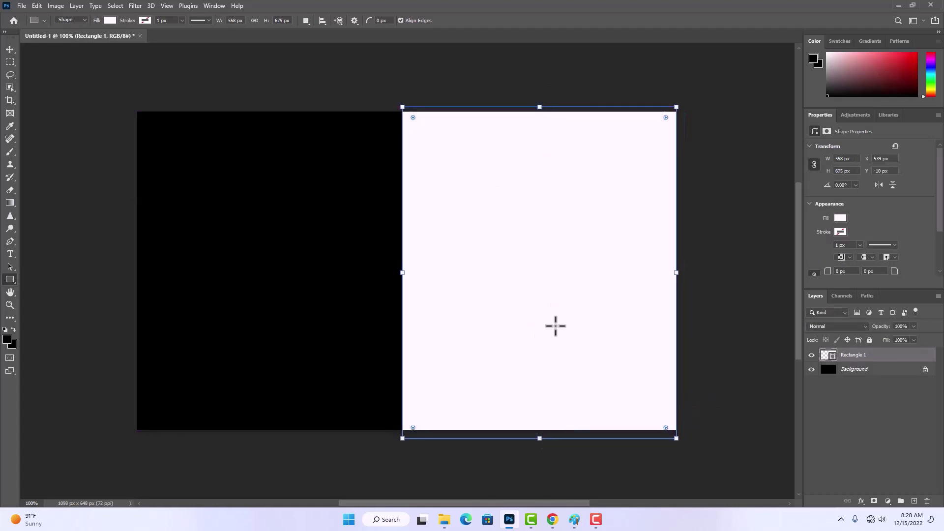
pyautogui.moveTo(402, 272); pyautogui.dragTo(397, 273)
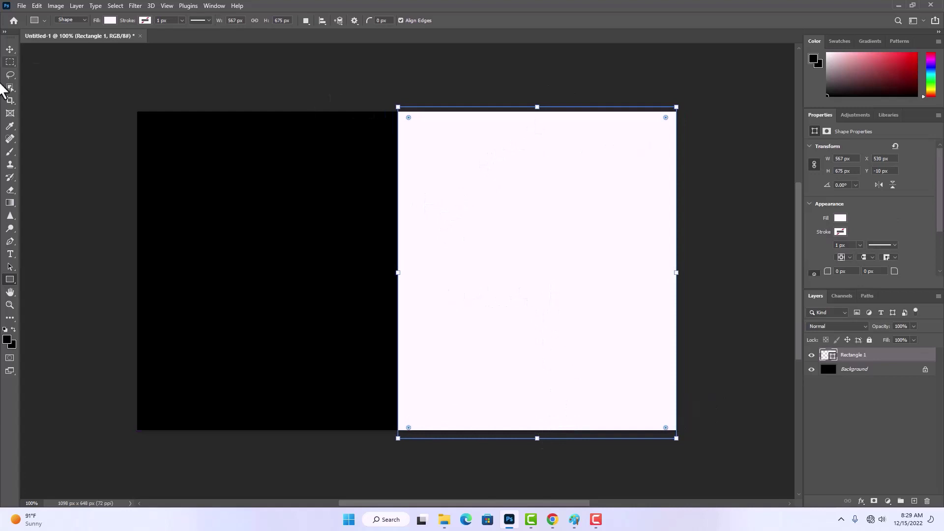
# - Skew the white rectangle's upper-left corner inward by about 19.5° for a slanted left edge, converting it to a regular path
pyautogui.click(37, 6)
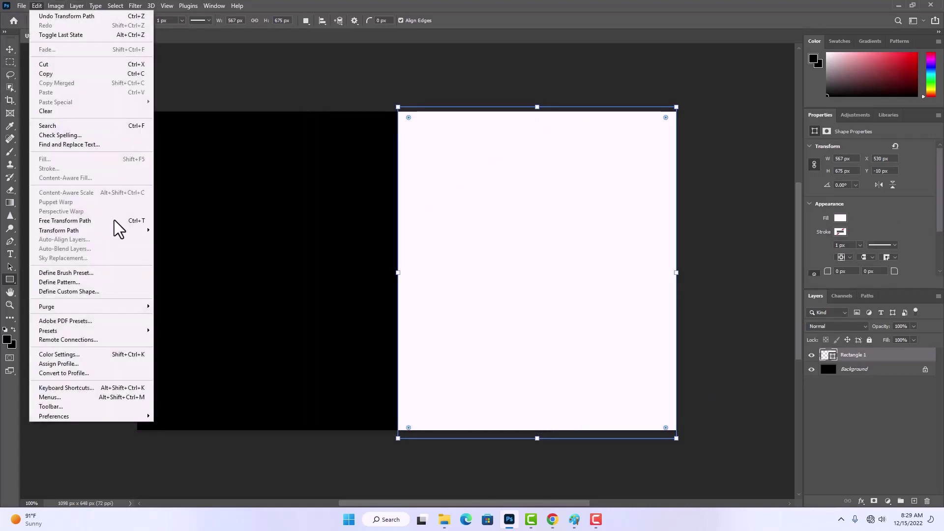
pyautogui.moveTo(85, 231)
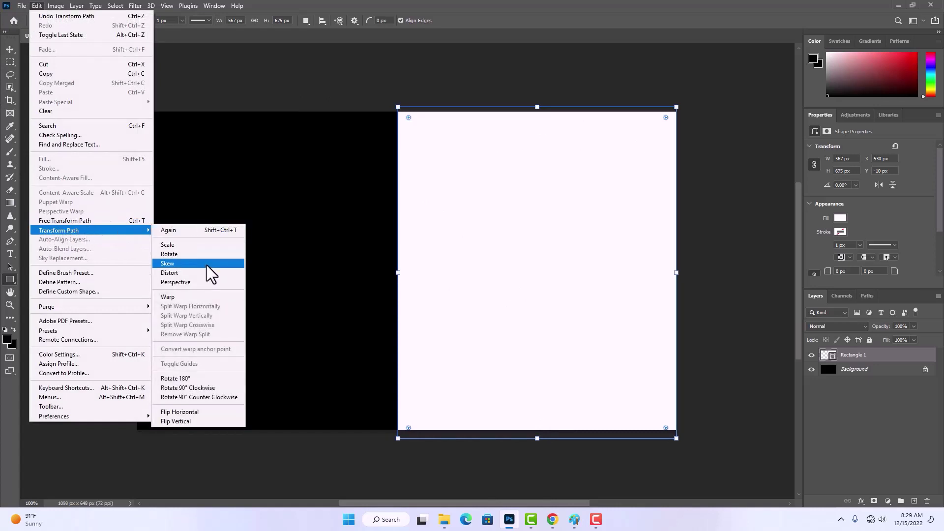
pyautogui.click(168, 263)
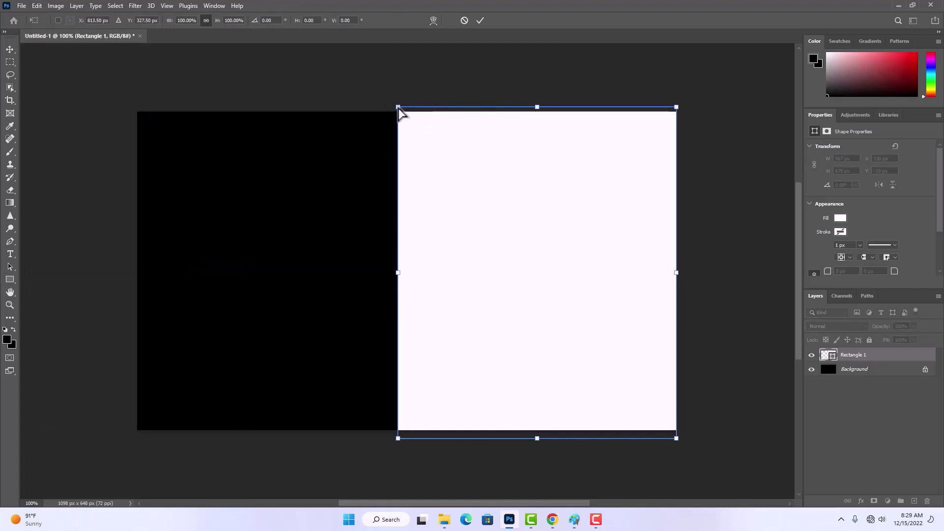
pyautogui.moveTo(400, 108); pyautogui.dragTo(516, 147)
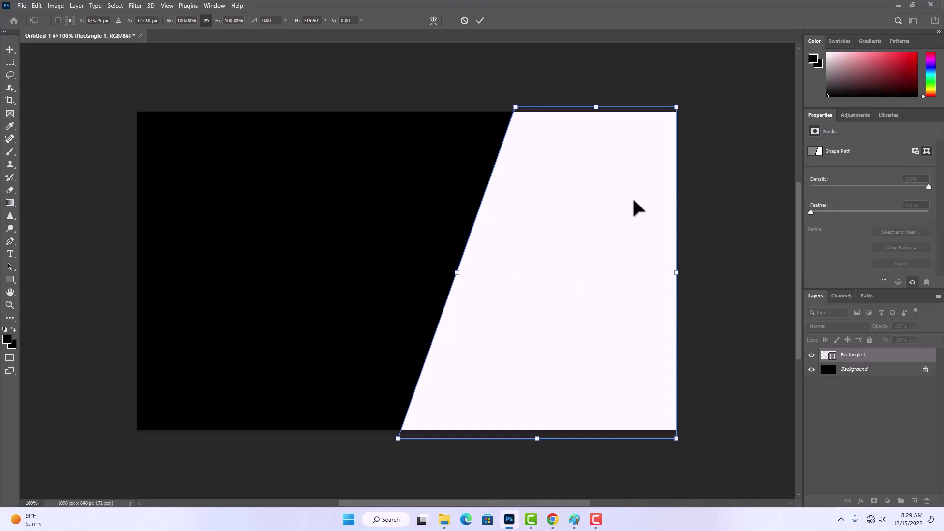
pyautogui.click(480, 21)
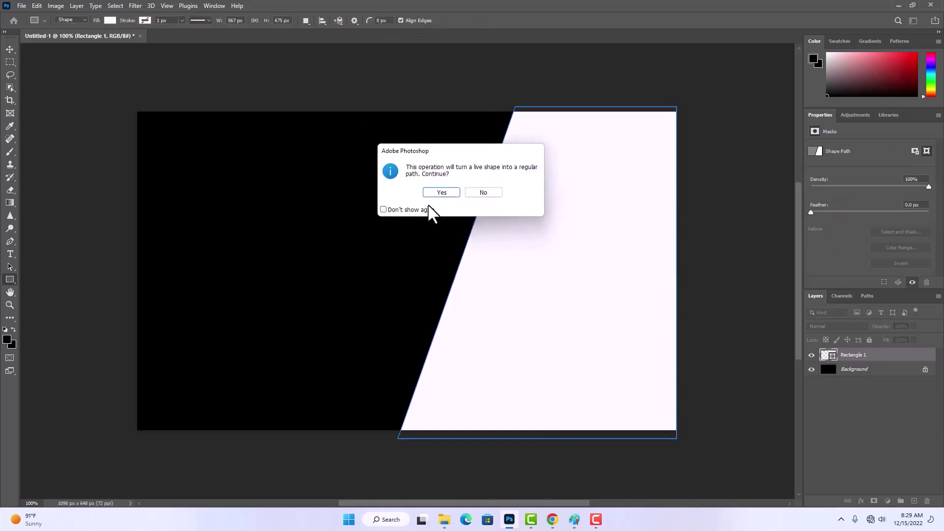
pyautogui.click(441, 192)
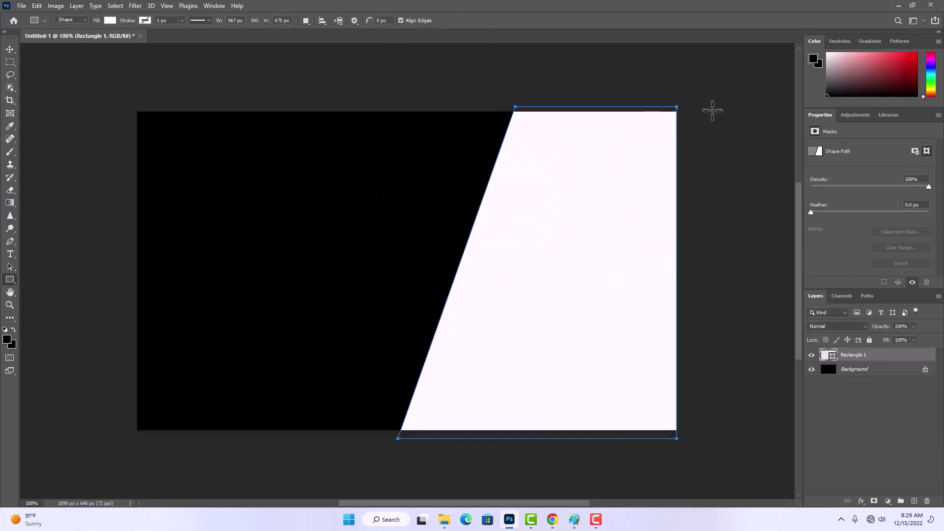
# - Place the AICITI-LOGO1-300x300 image as an embedded object above Rectangle 1 and position it in the middle of the black area
pyautogui.click(10, 49)
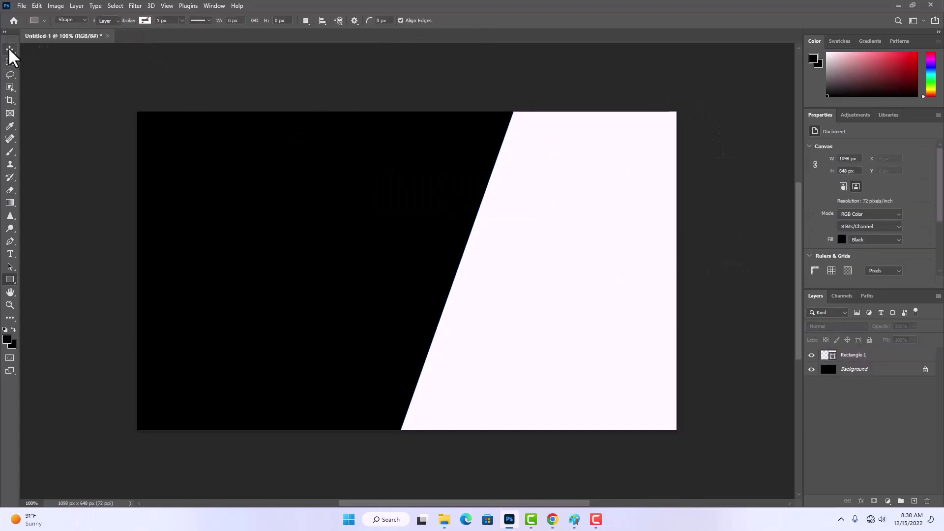
pyautogui.click(861, 355)
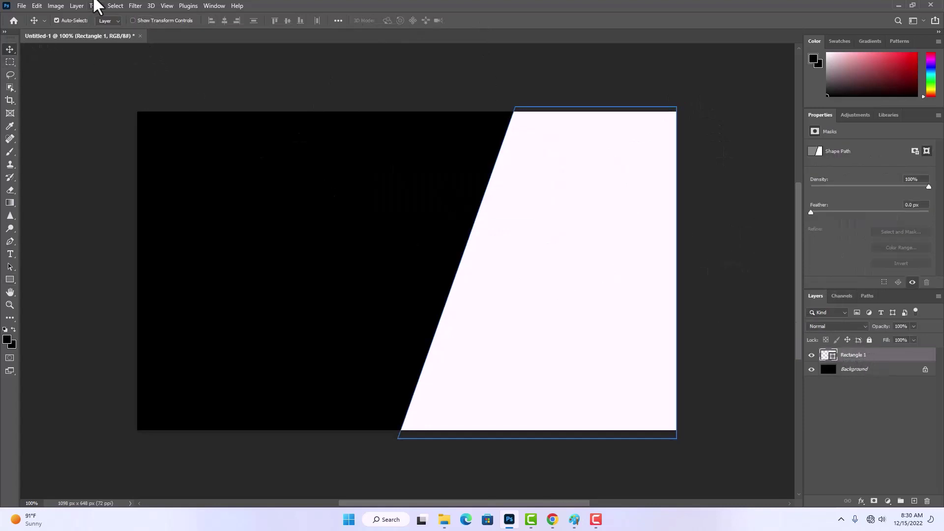
pyautogui.click(21, 6)
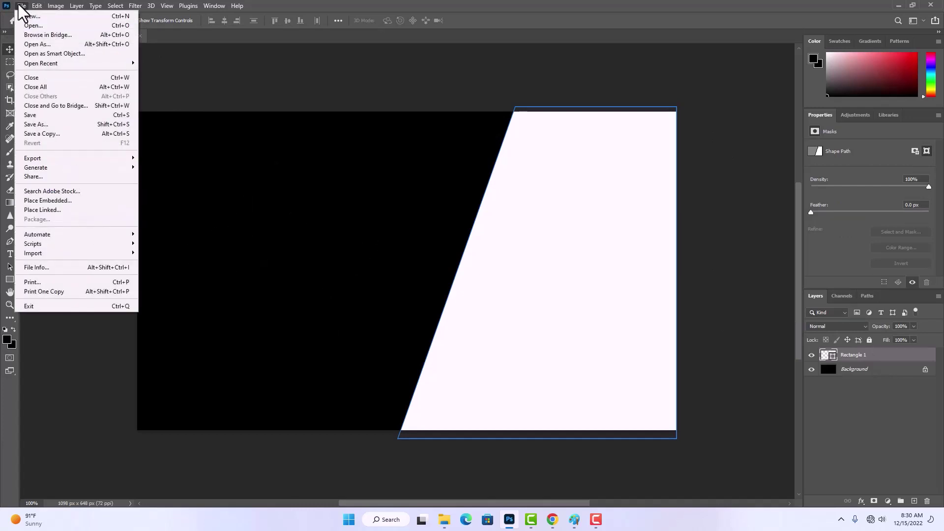
pyautogui.click(44, 200)
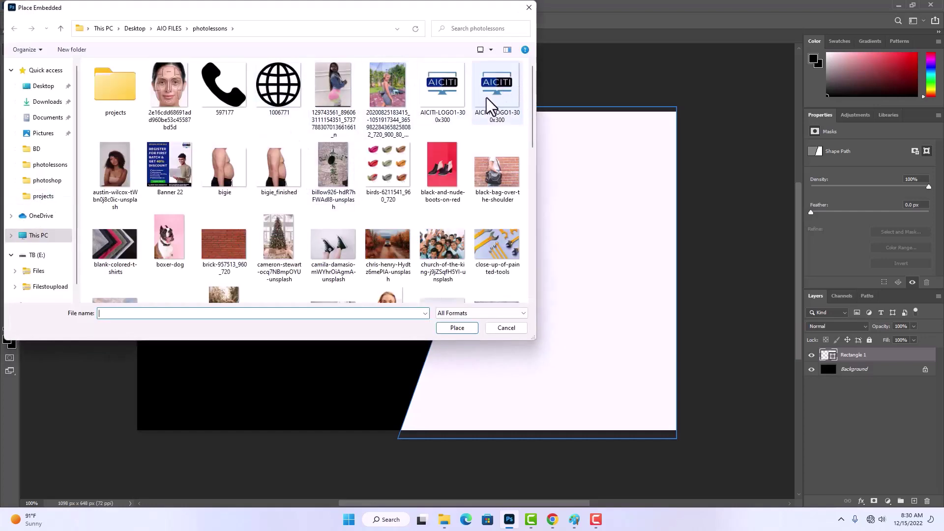
pyautogui.doubleClick(500, 94)
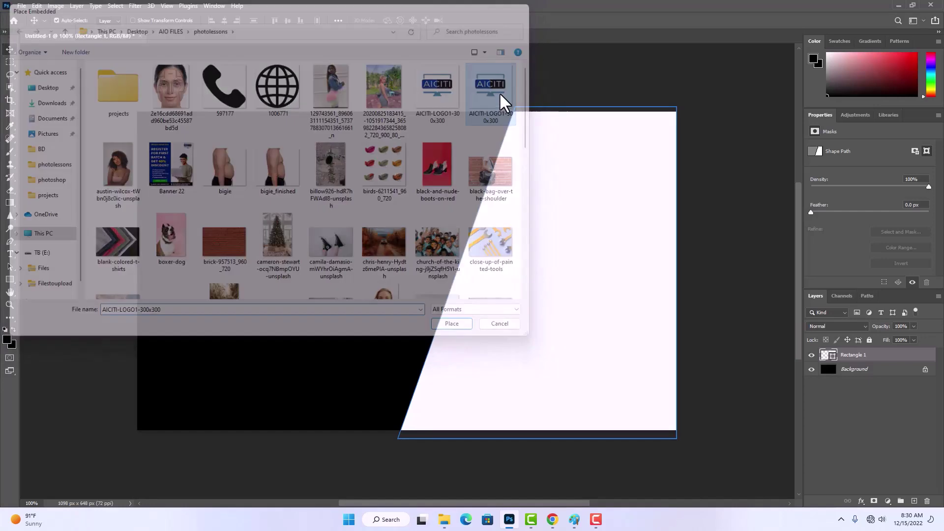
pyautogui.moveTo(375, 257); pyautogui.dragTo(287, 239)
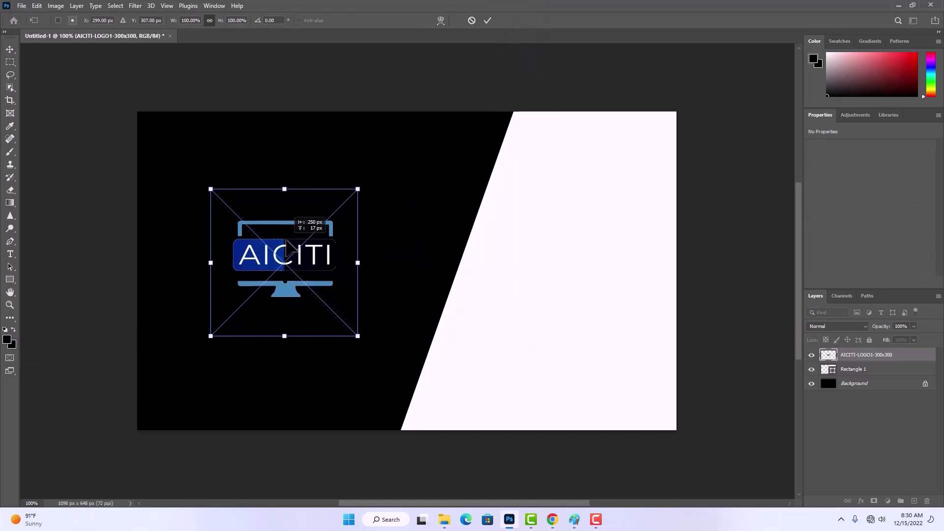
pyautogui.click(487, 20)
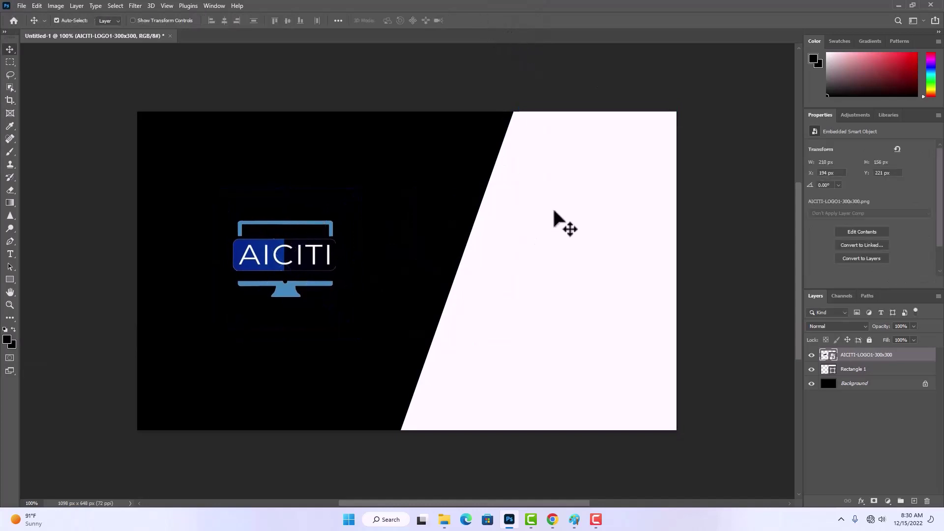
pyautogui.moveTo(277, 255); pyautogui.dragTo(268, 254)
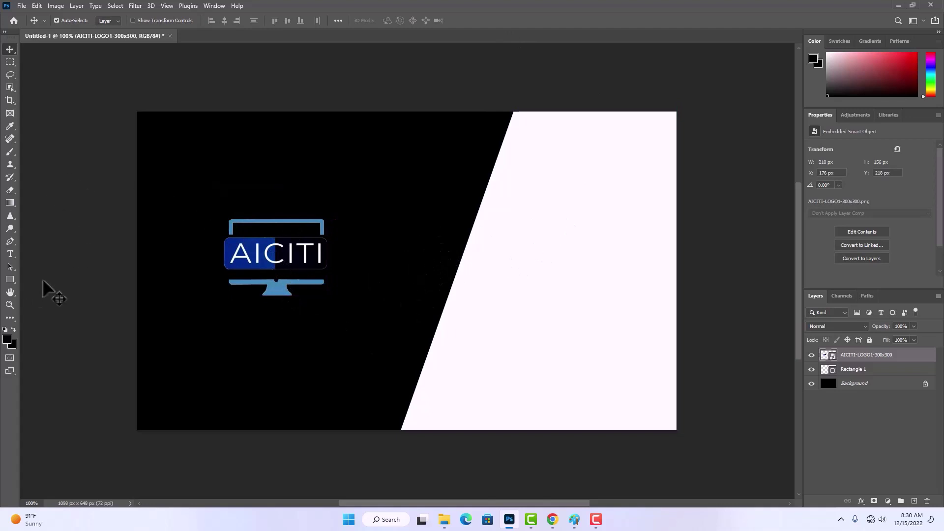
# - Draw a horizontal rectangle about 579 x 102 px across the slanted edge, reaching the canvas's right edge above mid-height
pyautogui.click(9, 278)
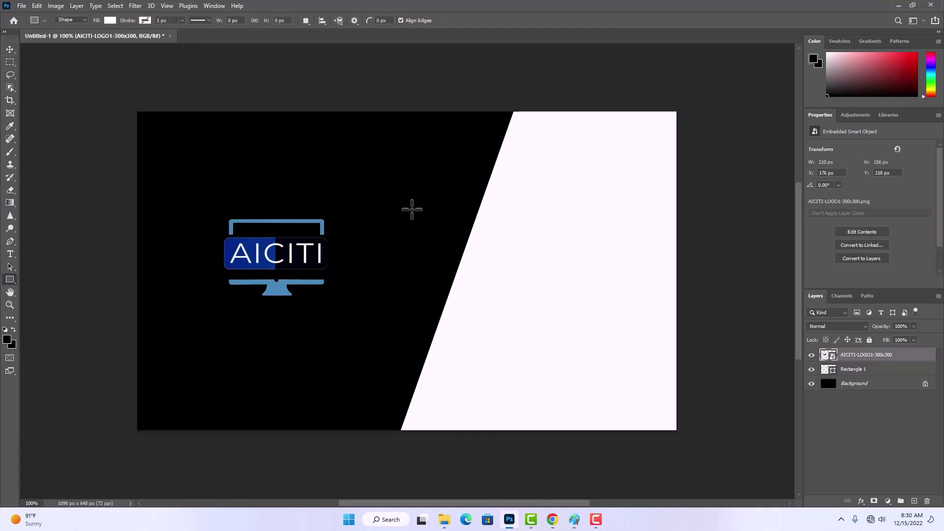
pyautogui.moveTo(394, 203); pyautogui.dragTo(675, 254)
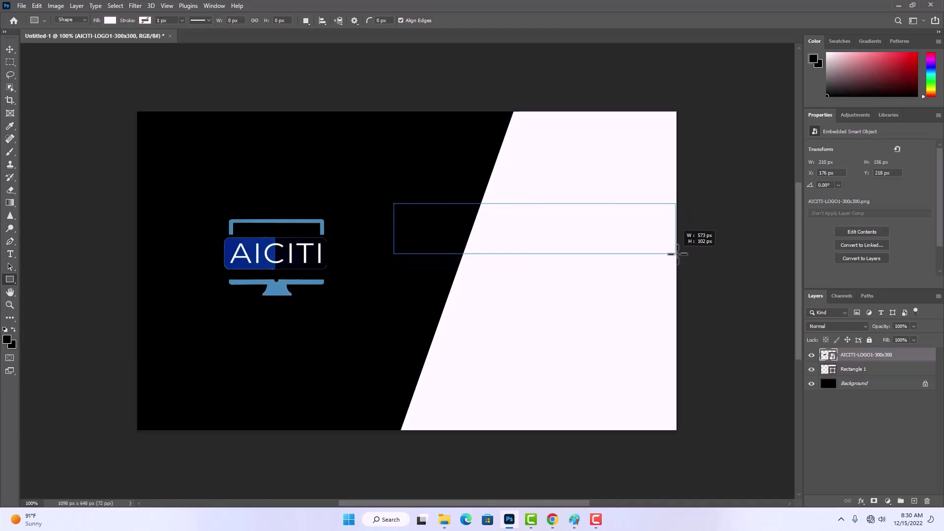
pyautogui.moveTo(676, 254); pyautogui.dragTo(679, 253)
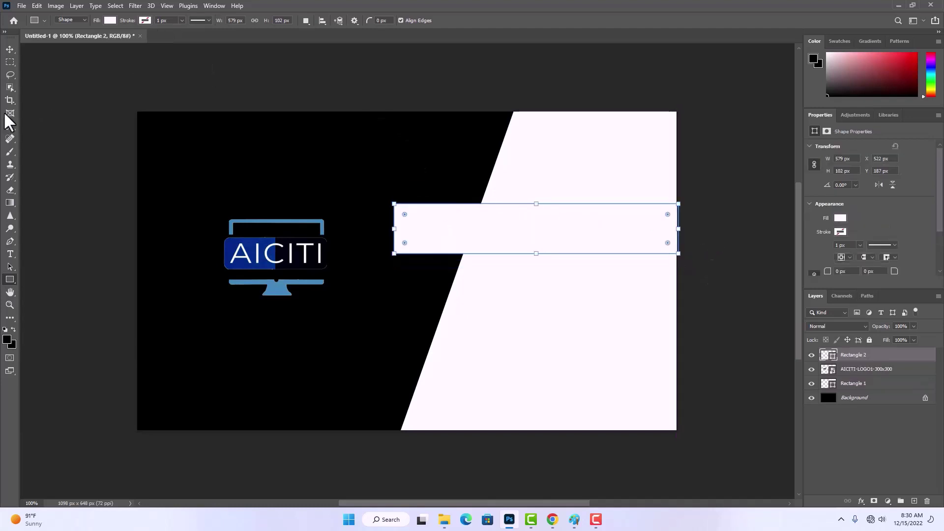
# - Fill the horizontal rectangle with a brighter shade of the logo's sampled blue, 288dce
pyautogui.click(840, 220)
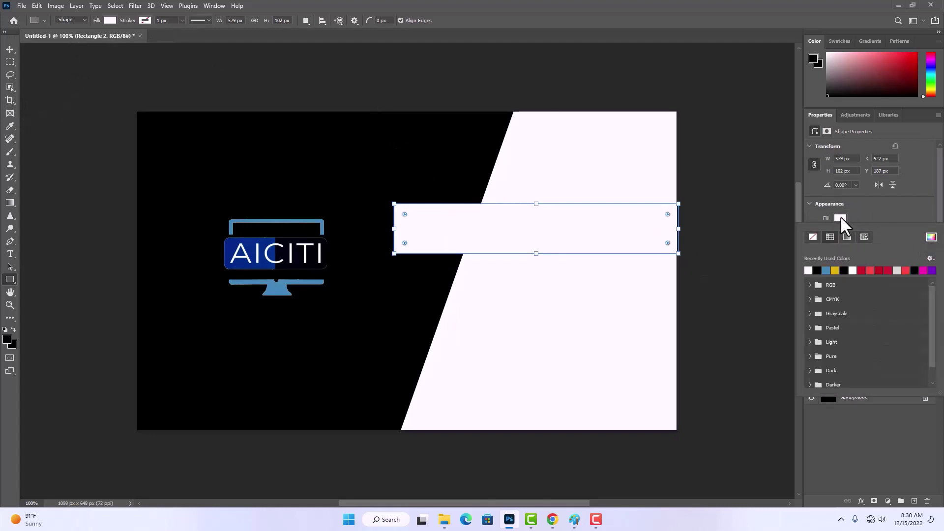
pyautogui.click(840, 218)
pyautogui.click(840, 218)
pyautogui.click(931, 237)
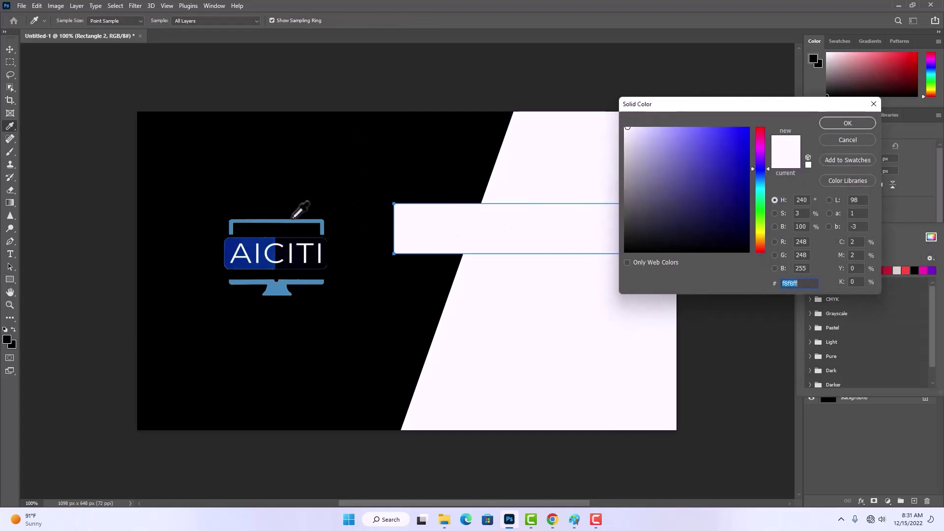
pyautogui.click(292, 221)
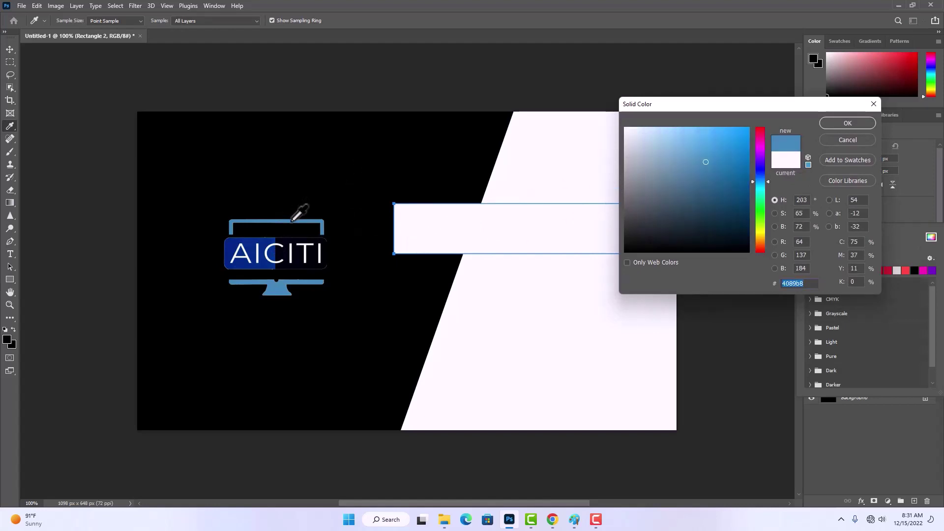
pyautogui.moveTo(714, 158); pyautogui.dragTo(724, 151)
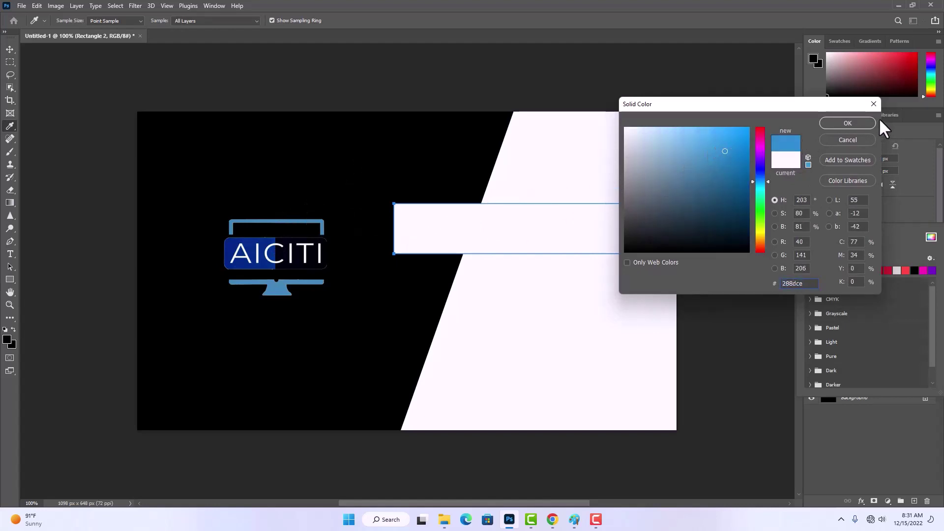
pyautogui.click(857, 125)
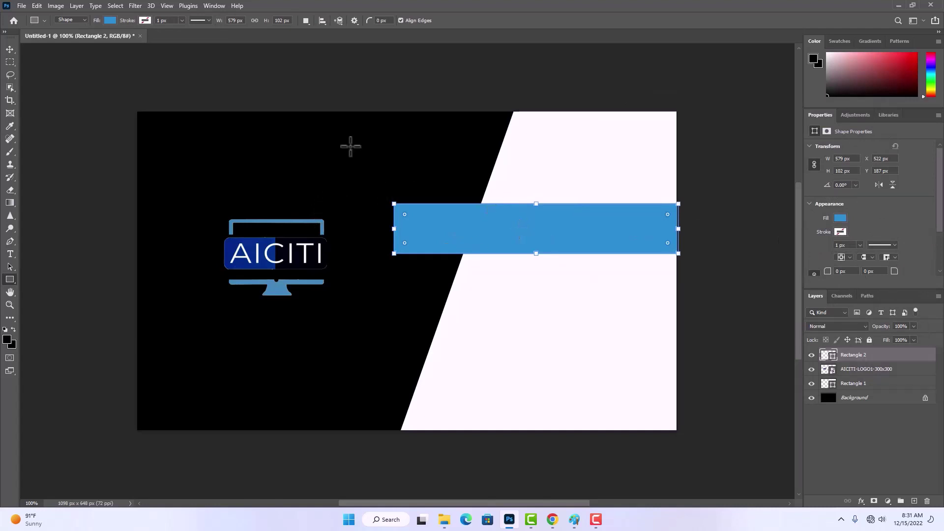
# - Duplicate the blue banner rectangle and place the copy directly beneath the original, leaving a narrow gap
pyautogui.click(10, 49)
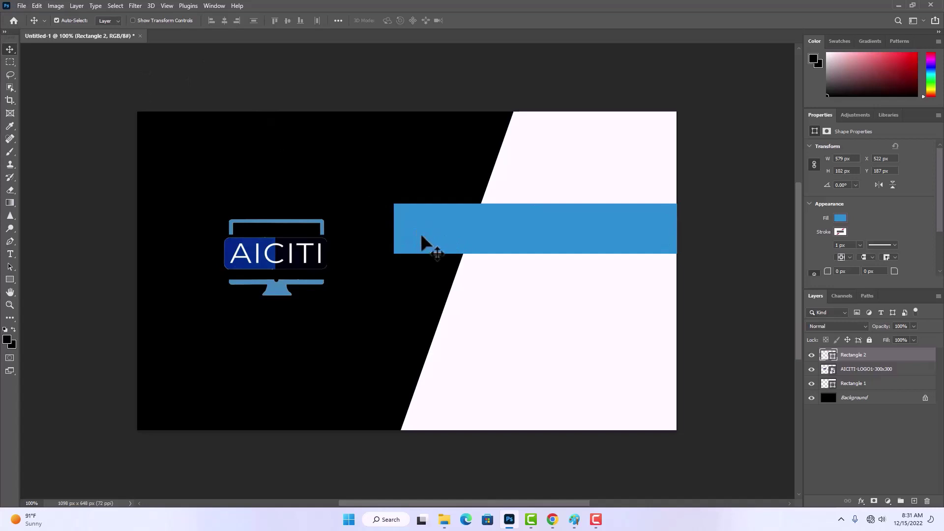
pyautogui.moveTo(422, 240); pyautogui.dragTo(426, 261)
pyautogui.moveTo(425, 275); pyautogui.dragTo(422, 293)
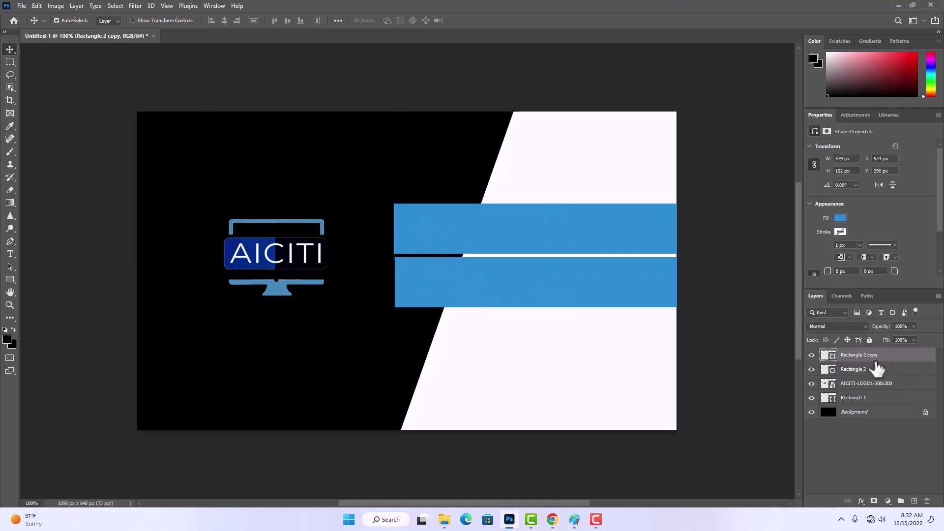
# - Rotate the banner copy clockwise by about 19.24° and move it up so its lower-left corner meets the original banner's
pyautogui.click(35, 6)
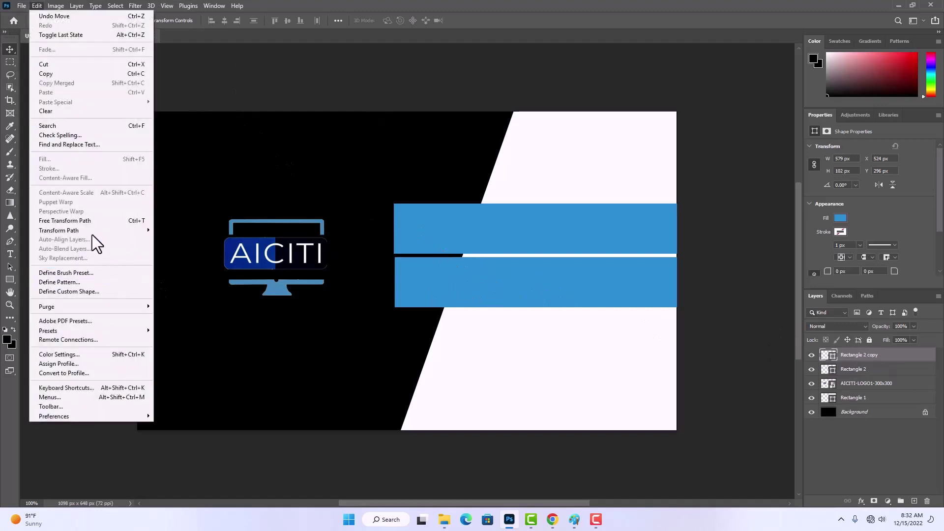
pyautogui.moveTo(78, 231)
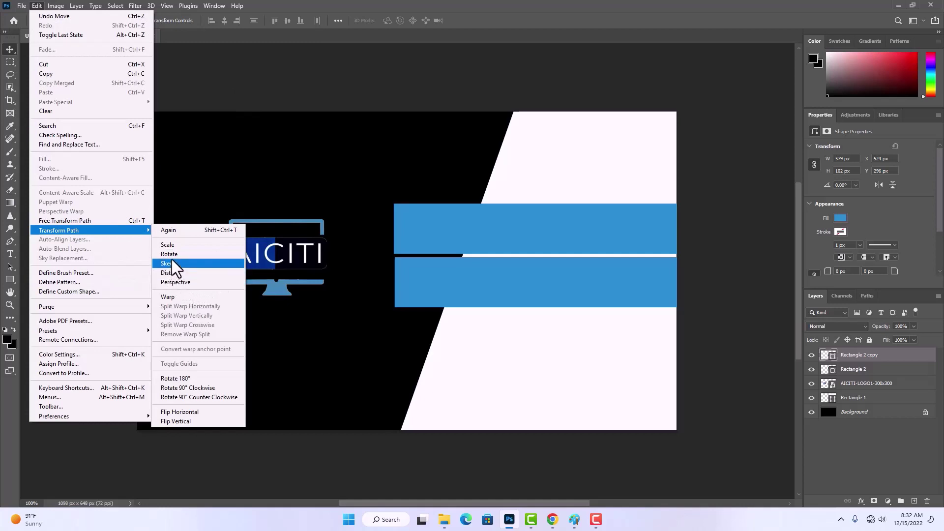
pyautogui.click(184, 254)
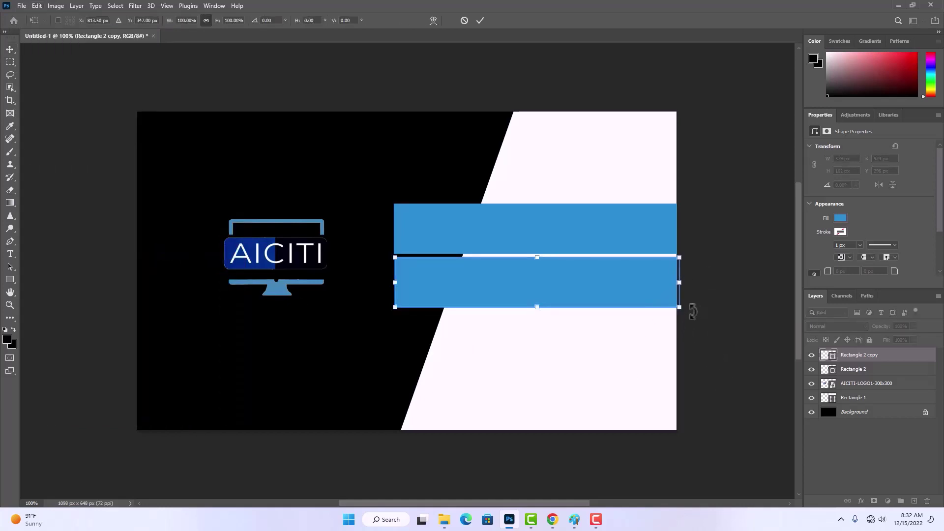
pyautogui.moveTo(692, 311)
pyautogui.mouseDown()
pyautogui.moveTo(707, 317)
pyautogui.moveTo(684, 379)
pyautogui.mouseUp()
pyautogui.moveTo(543, 286)
pyautogui.mouseDown()
pyautogui.moveTo(539, 320)
pyautogui.moveTo(554, 300)
pyautogui.moveTo(541, 300)
pyautogui.mouseUp()
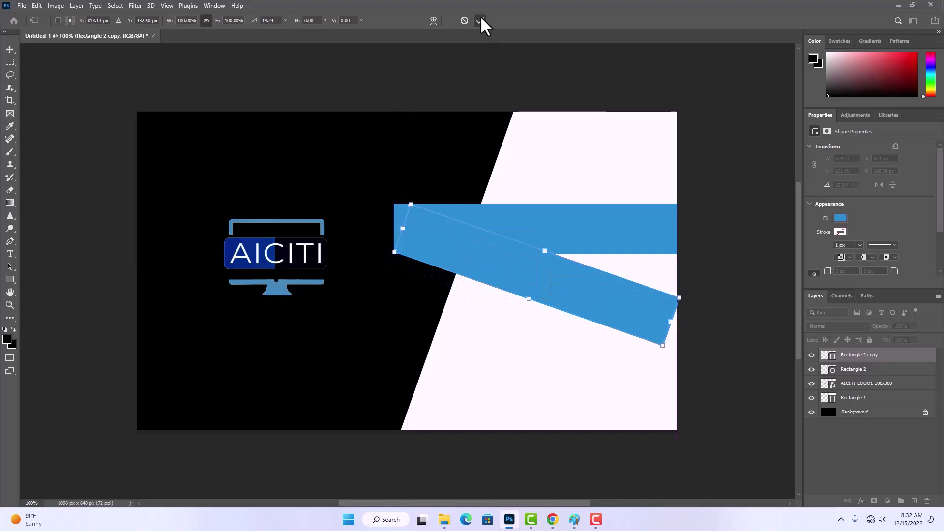
pyautogui.click(480, 20)
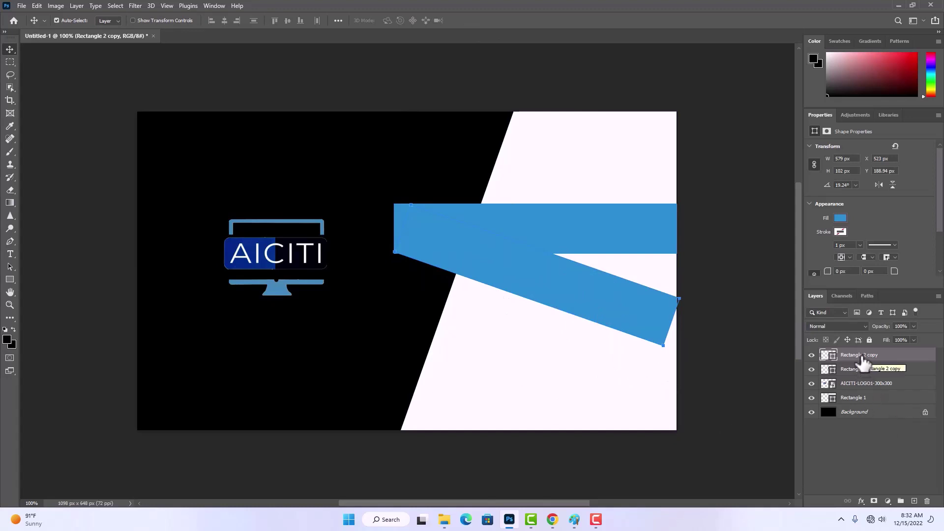
# - Move the Rectangle 2 copy layer below Rectangle 1 and shift the tilted shape slightly into line with the banner corner
pyautogui.moveTo(862, 360); pyautogui.dragTo(862, 400)
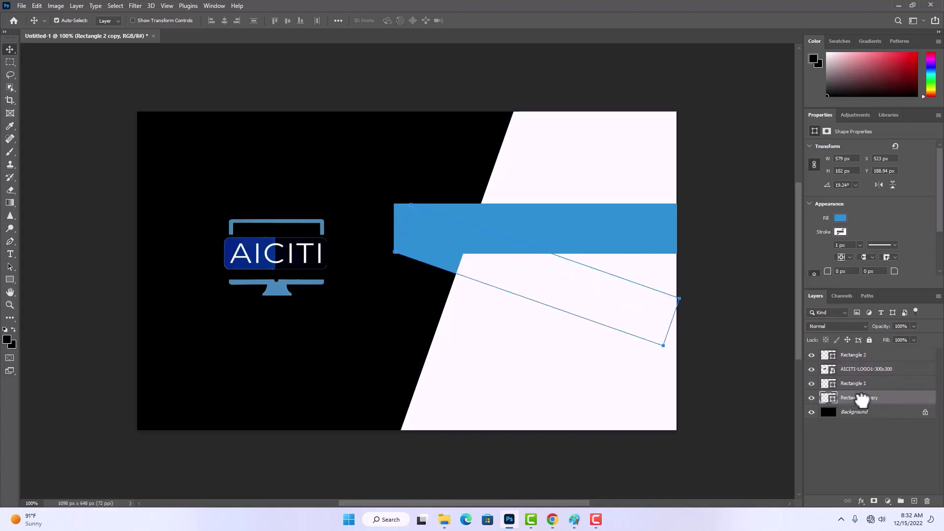
pyautogui.moveTo(459, 269)
pyautogui.mouseDown()
pyautogui.moveTo(462, 307)
pyautogui.moveTo(458, 268)
pyautogui.mouseUp()
pyautogui.click(479, 257)
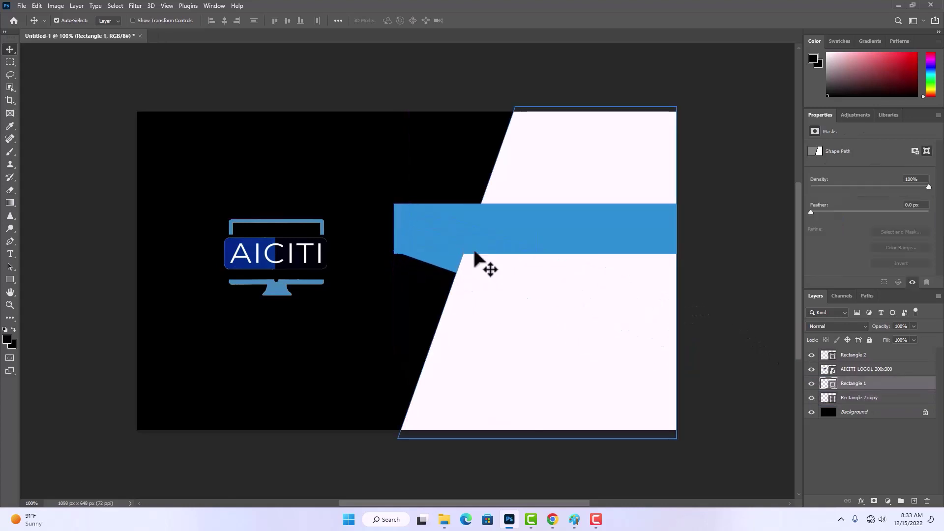
# - Rotate Rectangle 2 copy further to about 28.04° and reposition it so its corner meets the banner's lower-left corner
pyautogui.click(417, 257)
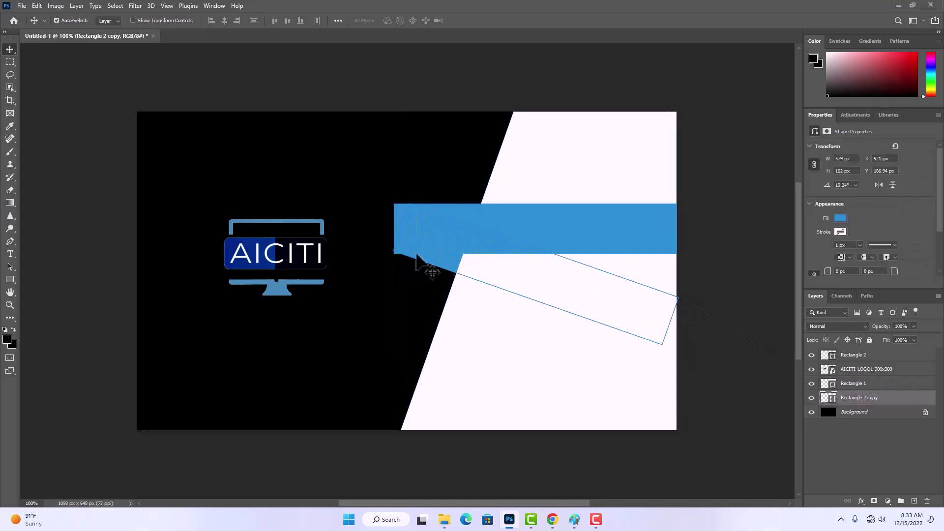
pyautogui.click(33, 6)
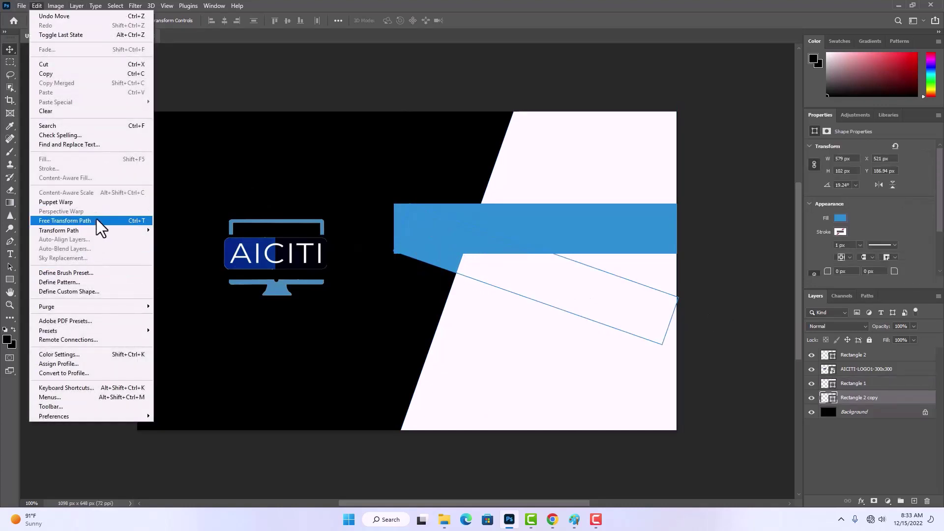
pyautogui.moveTo(95, 233)
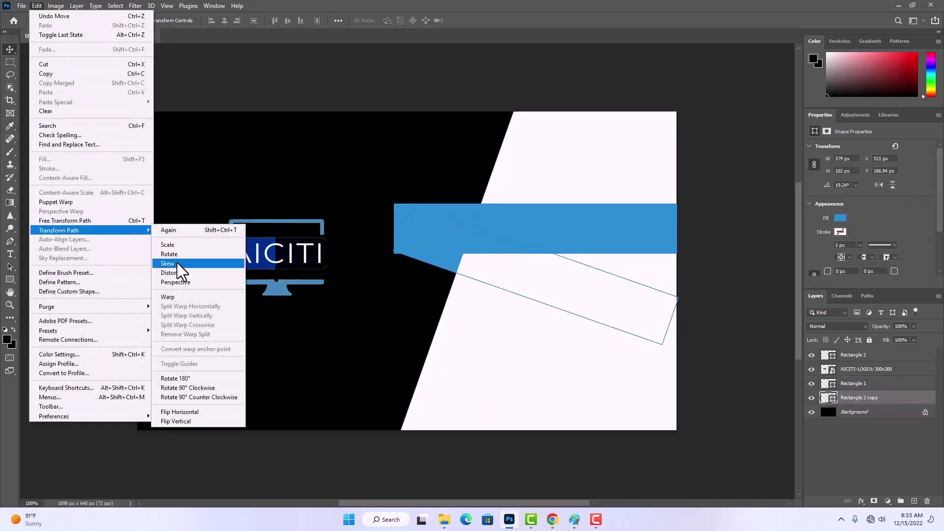
pyautogui.click(182, 263)
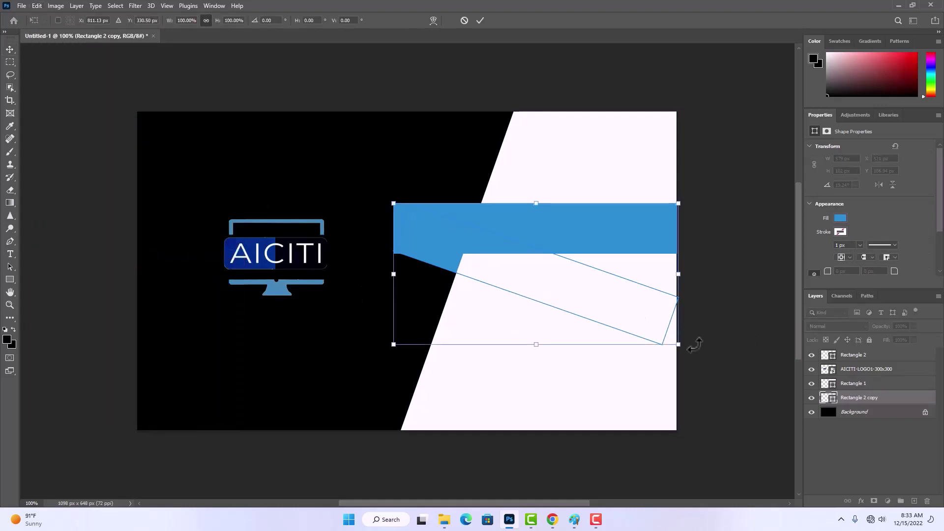
pyautogui.moveTo(693, 349); pyautogui.dragTo(690, 358)
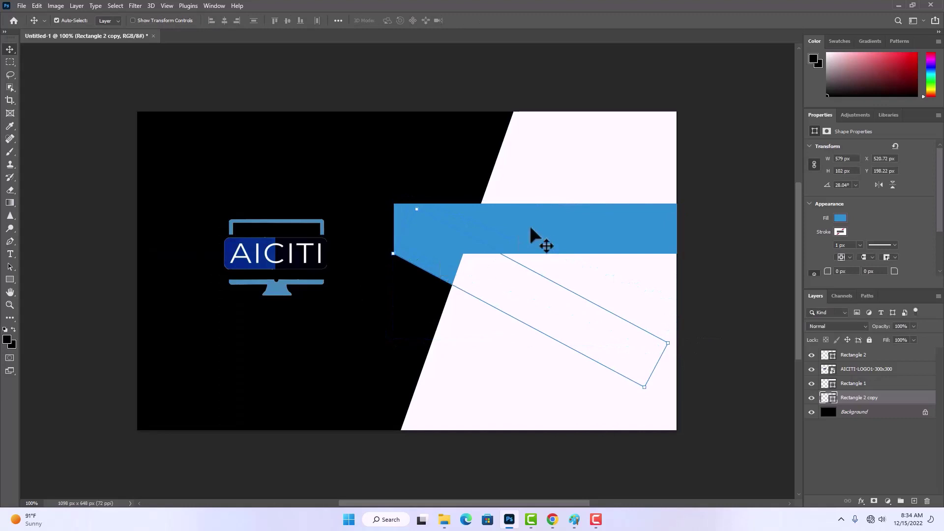
# - Nudge the tilted copy and the banner into alignment at their left corner, with the banner at X 521 px, Y 188 px
pyautogui.click(541, 223)
pyautogui.click(447, 265)
pyautogui.press('Up')
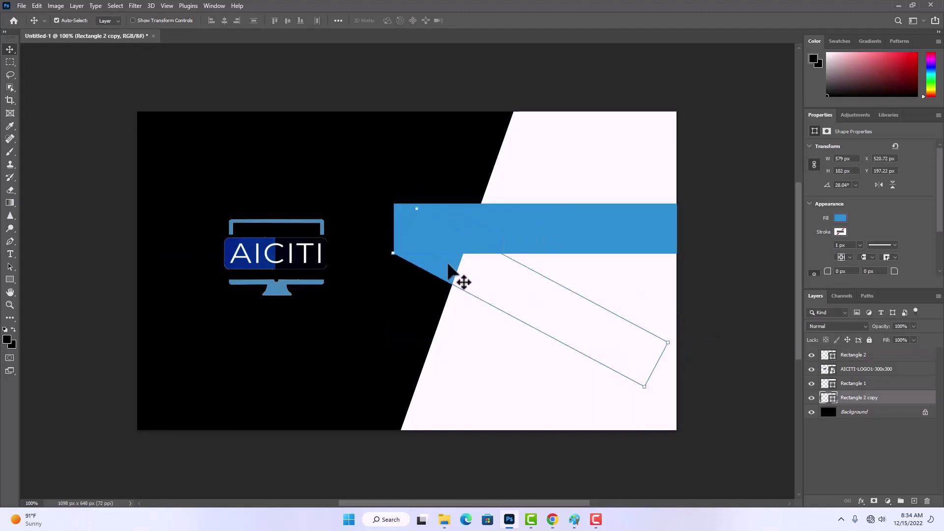
pyautogui.click(560, 246)
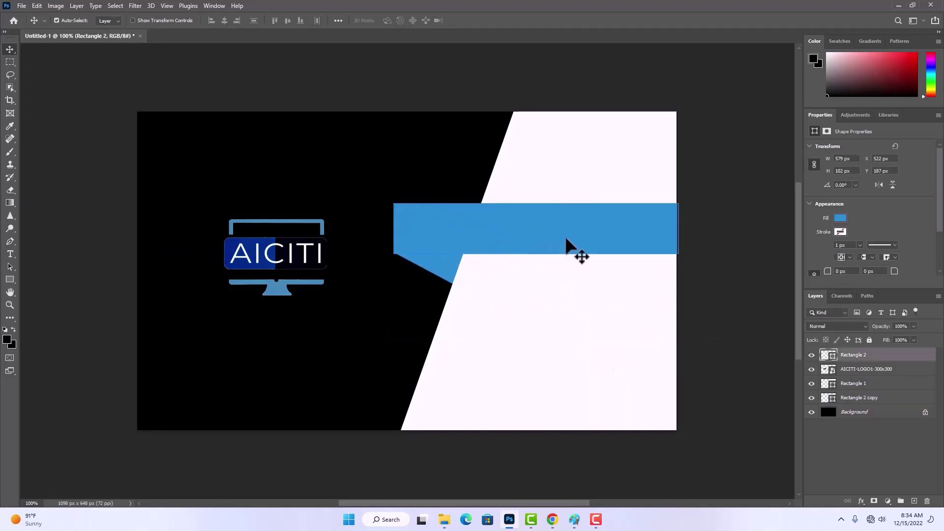
pyautogui.click(436, 259)
pyautogui.press('Up')
pyautogui.click(541, 275)
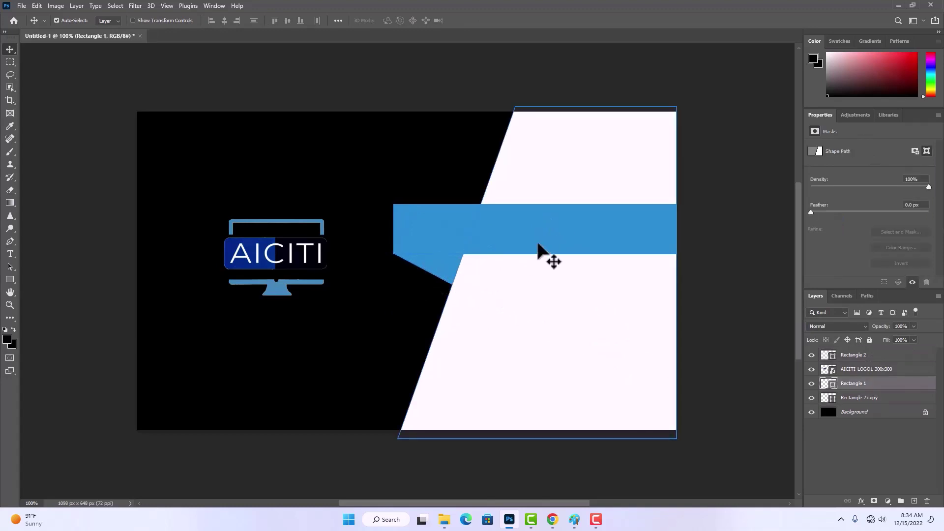
# - Add a Multiply drop shadow to the blue banner with 53% opacity, 90° angle, 16 px distance and 25 px size
pyautogui.click(570, 224)
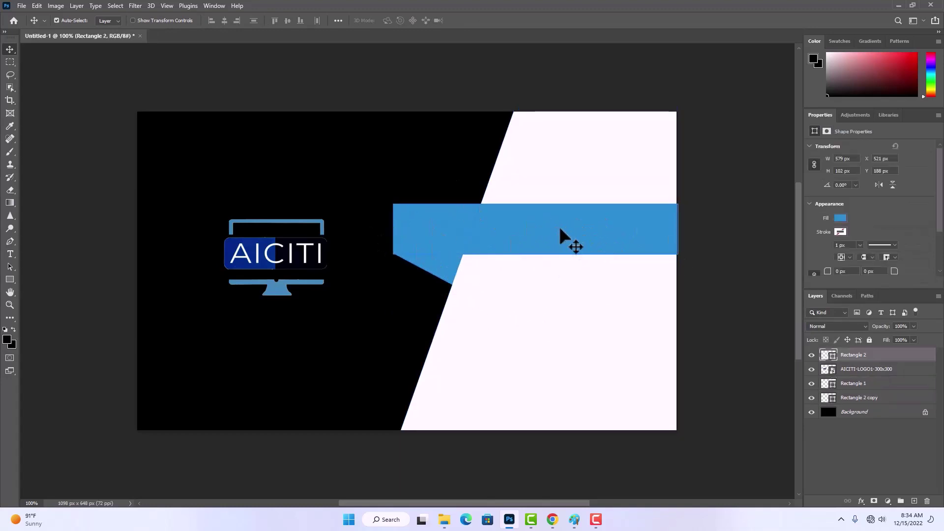
pyautogui.click(861, 502)
pyautogui.click(873, 499)
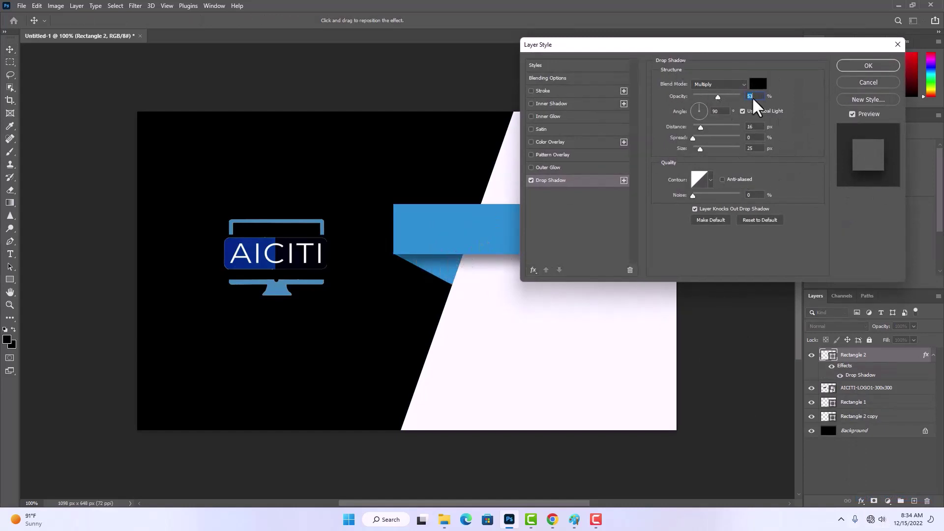
pyautogui.click(865, 66)
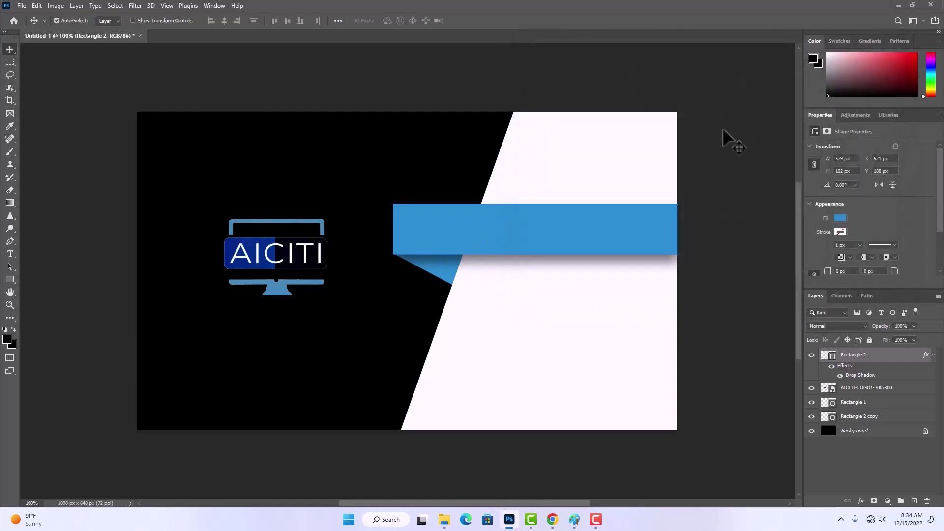
# - Nudge the blue banner up to Y 187 px to line it up with the folded piece, and deselect it
pyautogui.click(445, 273)
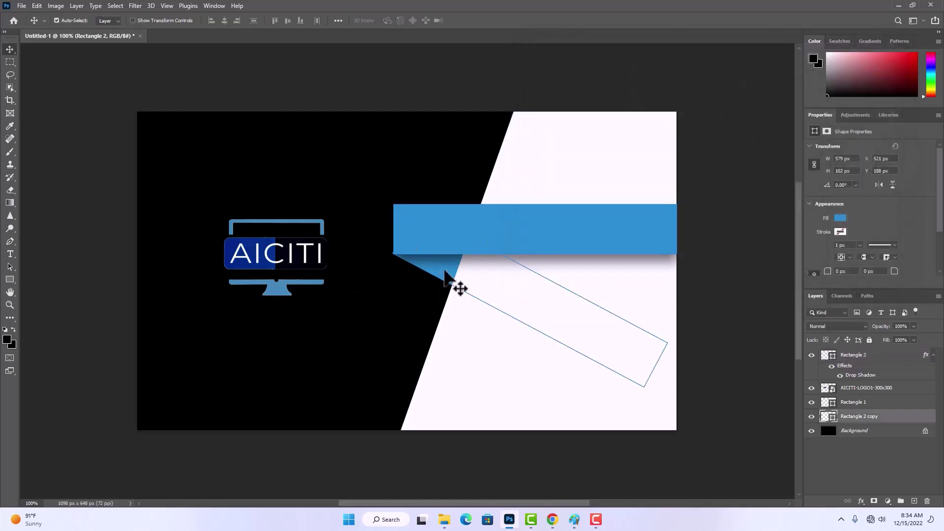
pyautogui.click(536, 220)
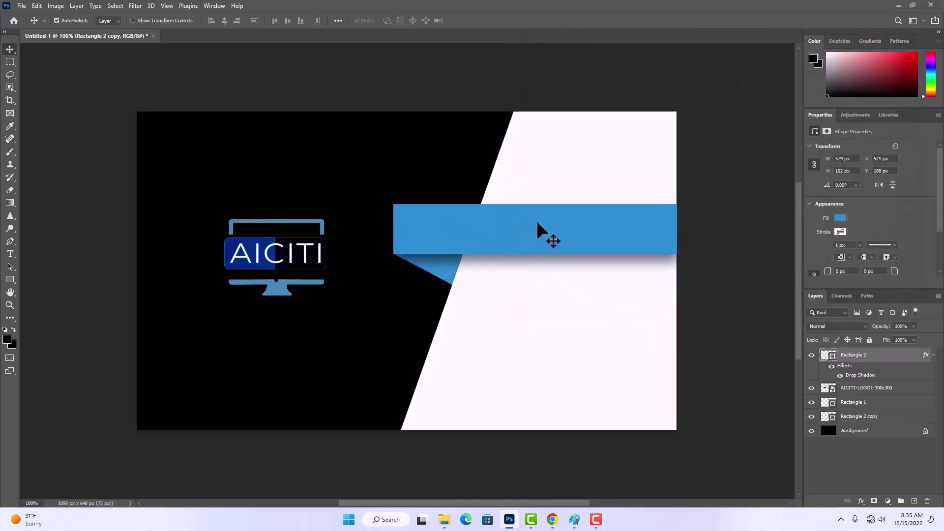
pyautogui.click(448, 274)
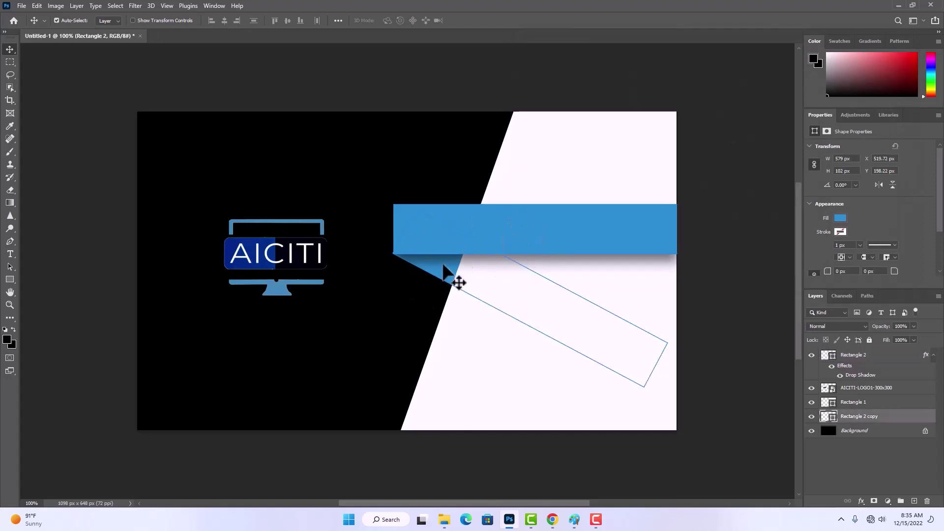
pyautogui.click(554, 233)
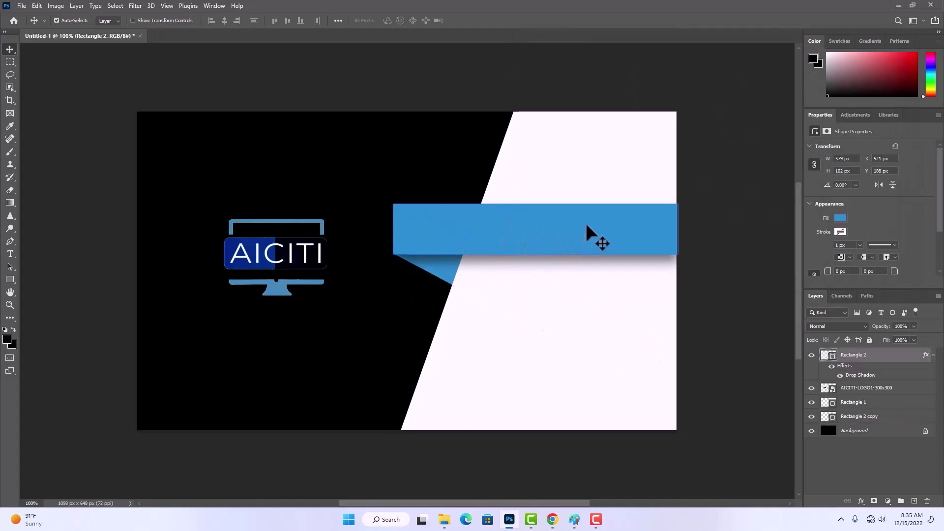
pyautogui.click(237, 337)
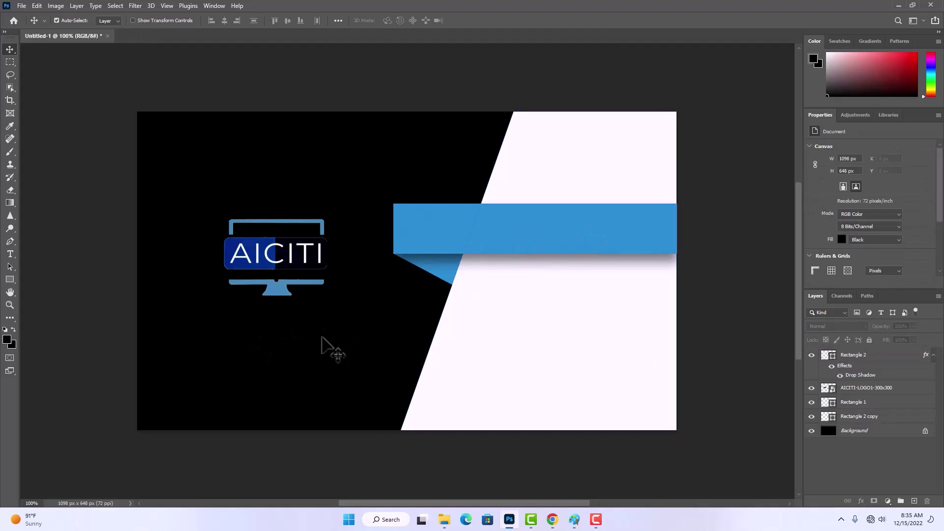
# - Add the white horizontal text "INFORMATION DEVELOPEMENT COMPANY" below the logo, on a new layer above Rectangle 2
pyautogui.click(859, 358)
pyautogui.press('t')
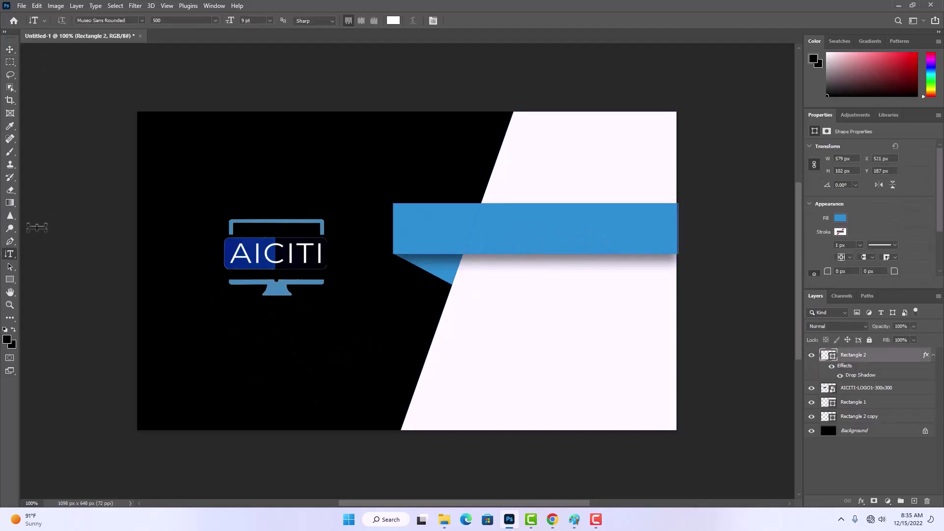
pyautogui.rightClick(8, 249)
pyautogui.click(66, 252)
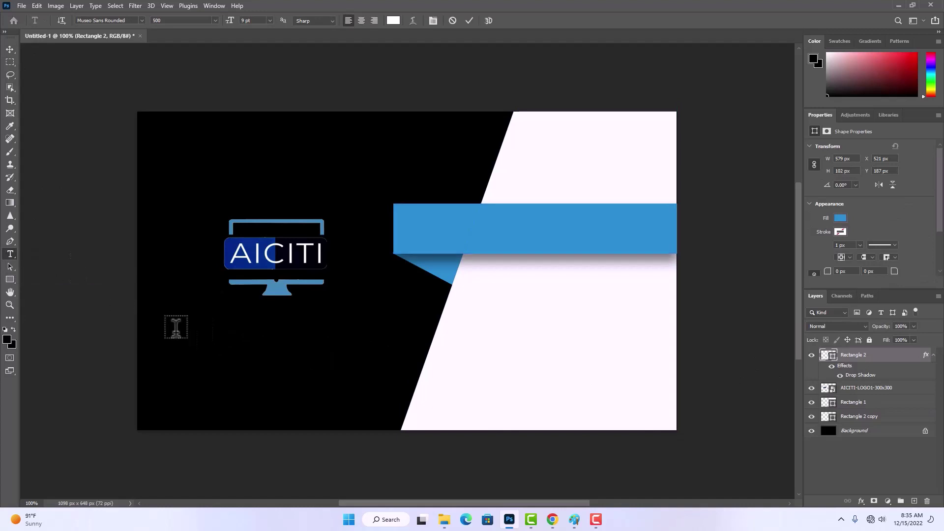
pyautogui.click(176, 327)
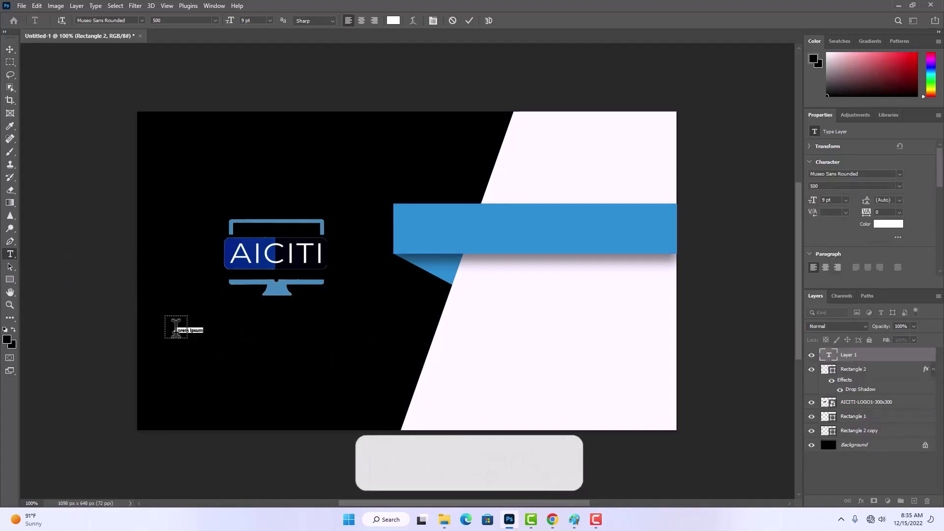
pyautogui.write('NE')
pyautogui.write('ORMATION')
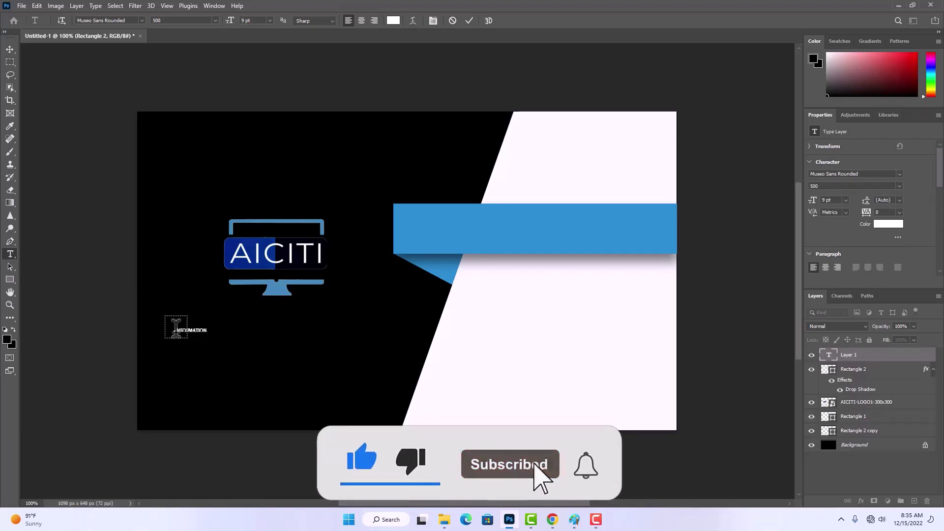
pyautogui.write(' DEVELOP')
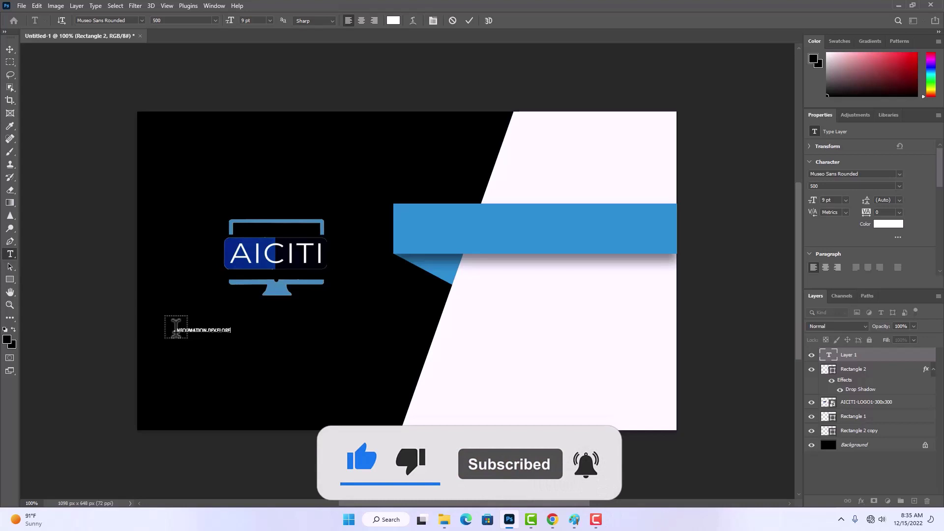
pyautogui.write('MENT COMPANY')
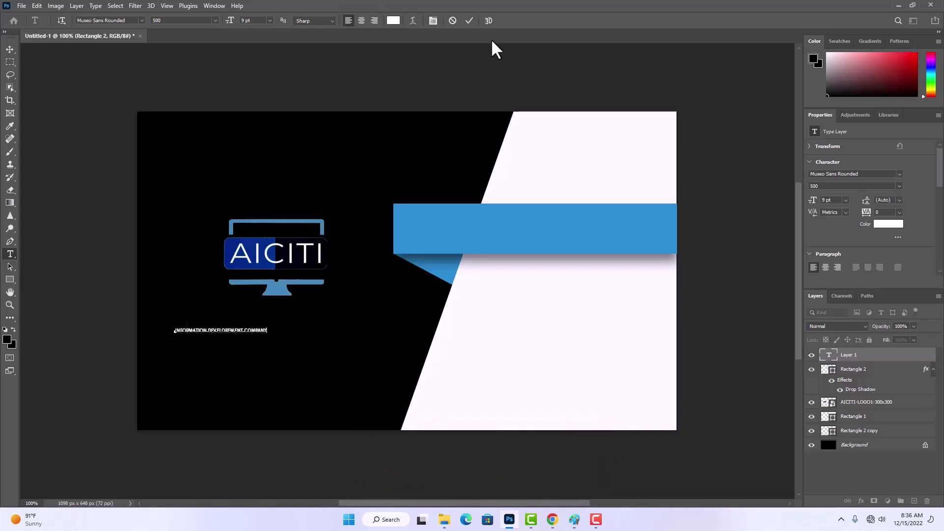
pyautogui.click(470, 21)
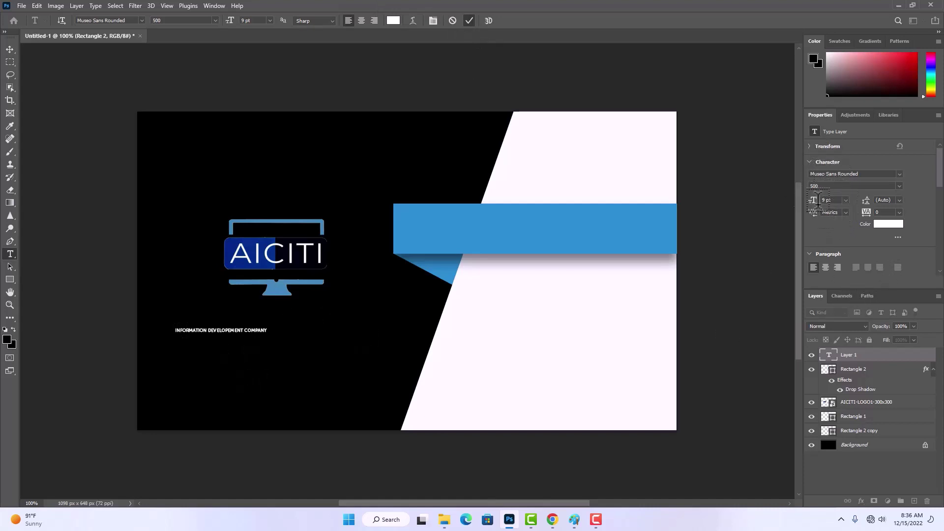
# - Set the tagline's font size to 24 pt and move it up and left, closer beneath the AICITI logo
pyautogui.moveTo(814, 206); pyautogui.dragTo(824, 200)
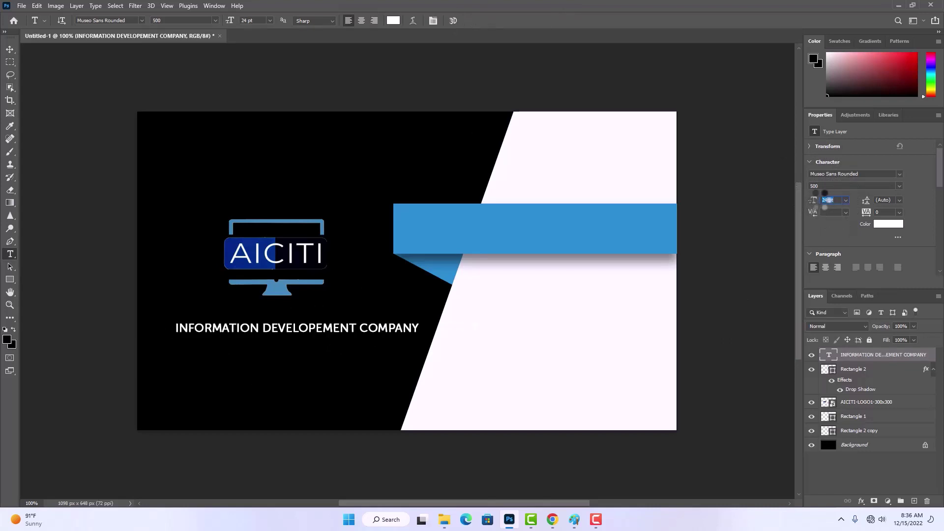
pyautogui.click(9, 50)
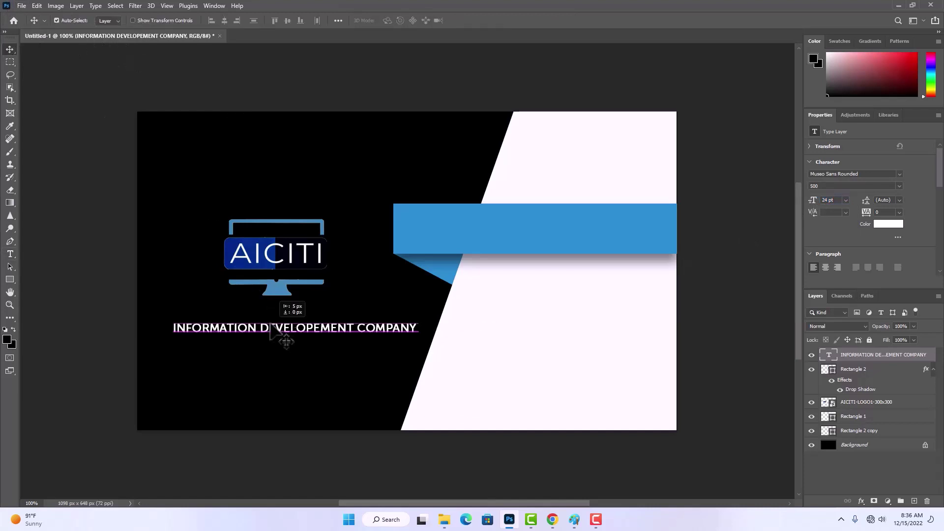
pyautogui.moveTo(274, 328)
pyautogui.mouseDown()
pyautogui.moveTo(273, 310)
pyautogui.moveTo(262, 317)
pyautogui.mouseUp()
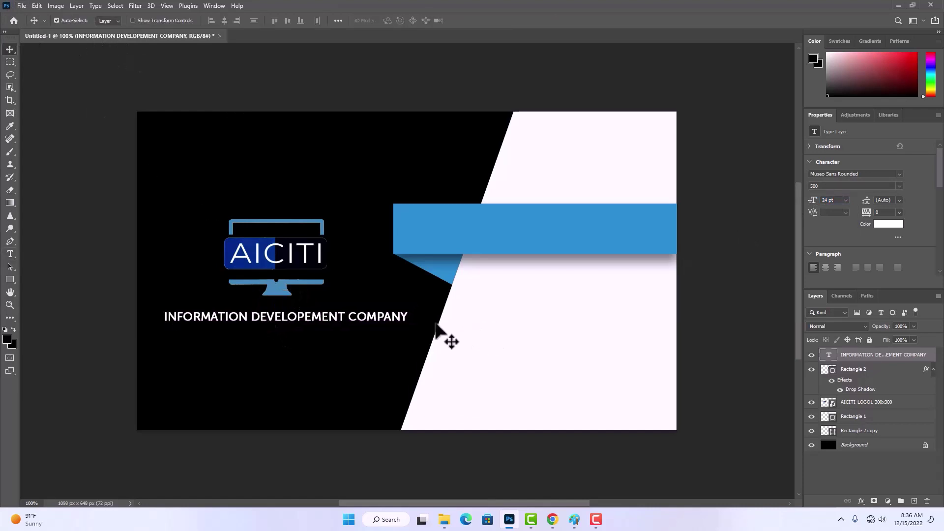
# - Add the cardholder's placeholder full name in black on a new text layer over the blue banner
pyautogui.click(492, 239)
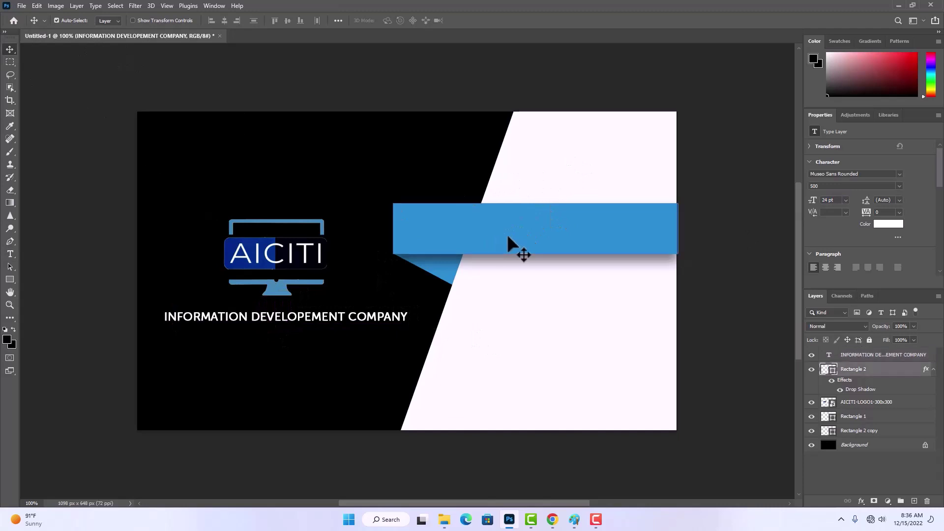
pyautogui.click(10, 255)
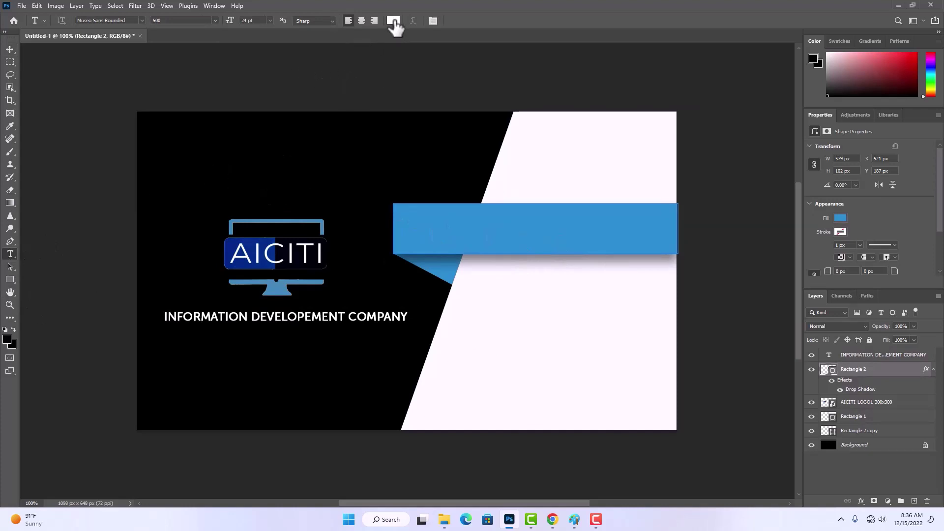
pyautogui.click(393, 21)
pyautogui.moveTo(655, 163); pyautogui.dragTo(600, 288)
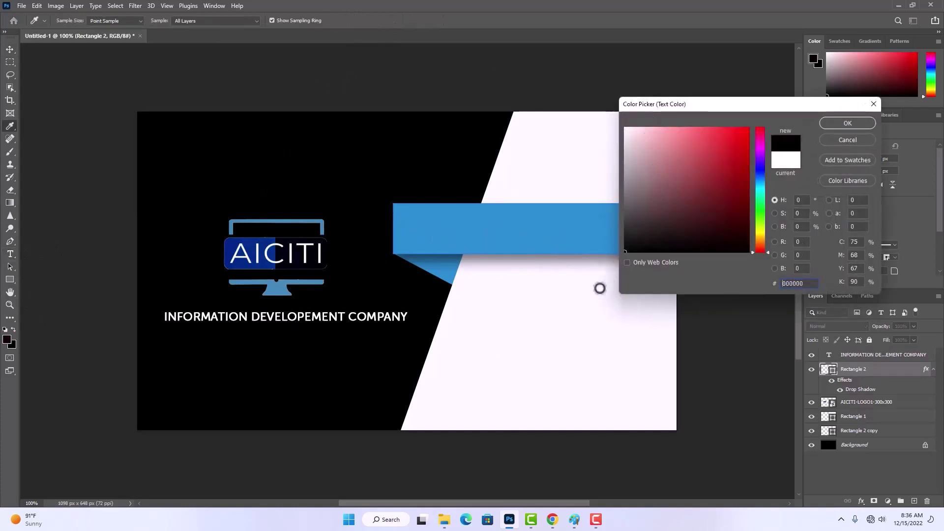
pyautogui.click(853, 124)
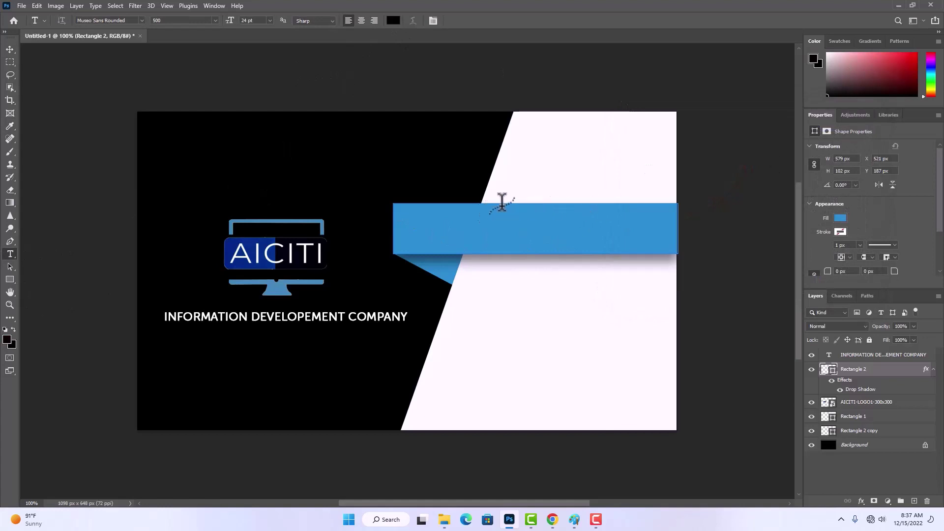
pyautogui.click(437, 227)
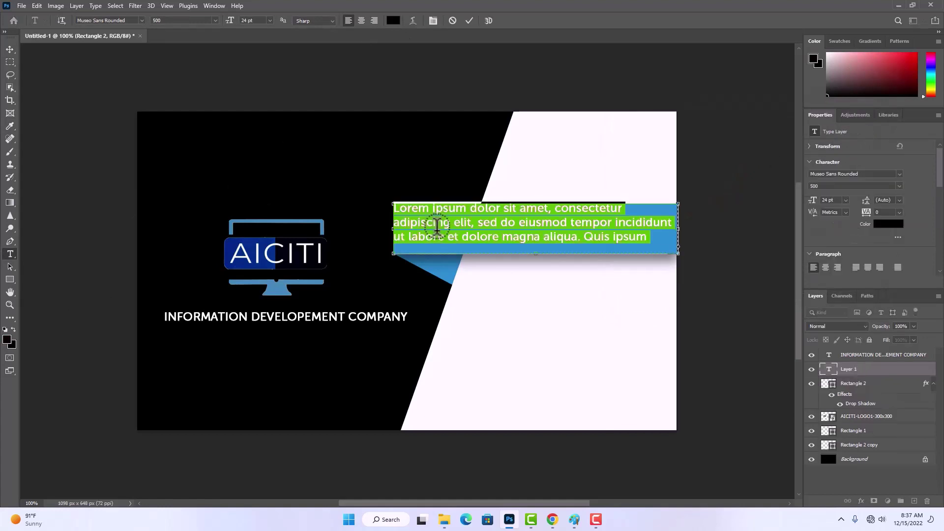
pyautogui.press('BackSpace')
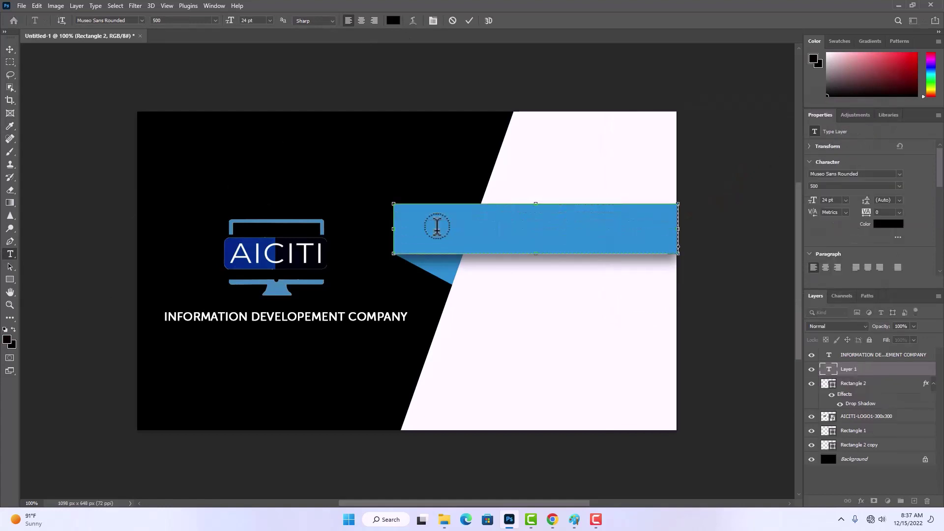
pyautogui.write('JOHN DOE')
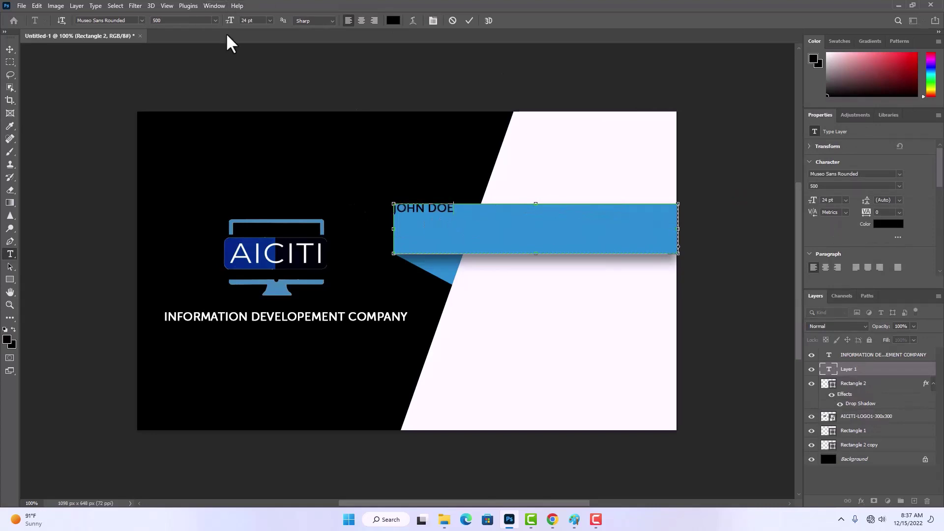
pyautogui.click(470, 22)
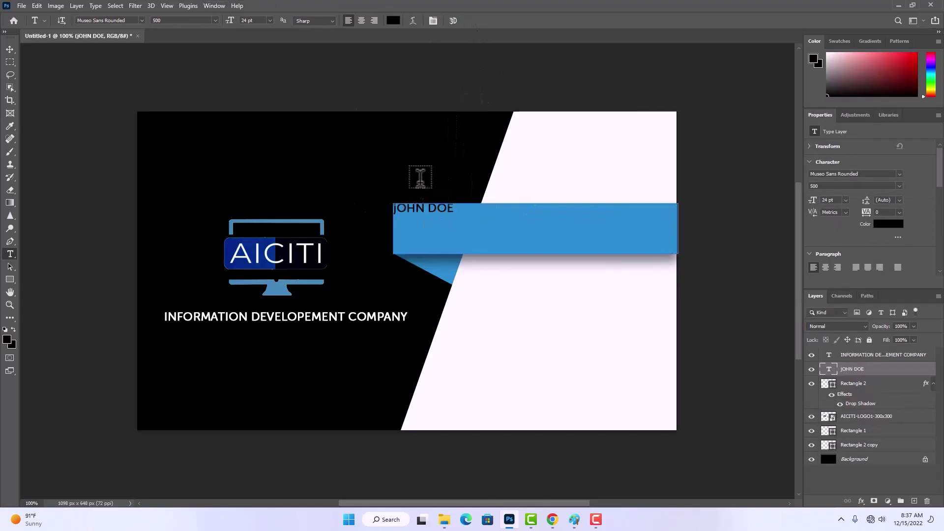
# - Enlarge the name text to 50 pt, position it centrally on the blue banner, and deselect it
pyautogui.click(9, 49)
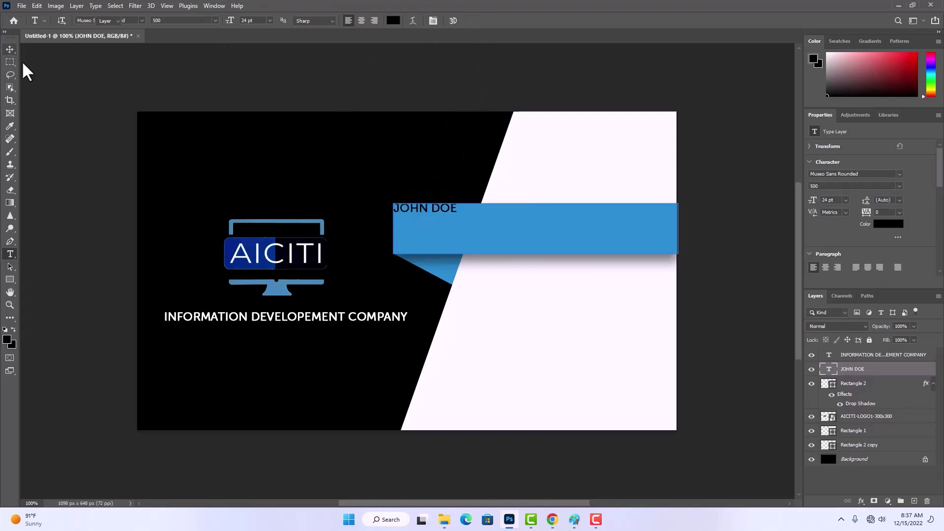
pyautogui.moveTo(414, 210); pyautogui.dragTo(513, 229)
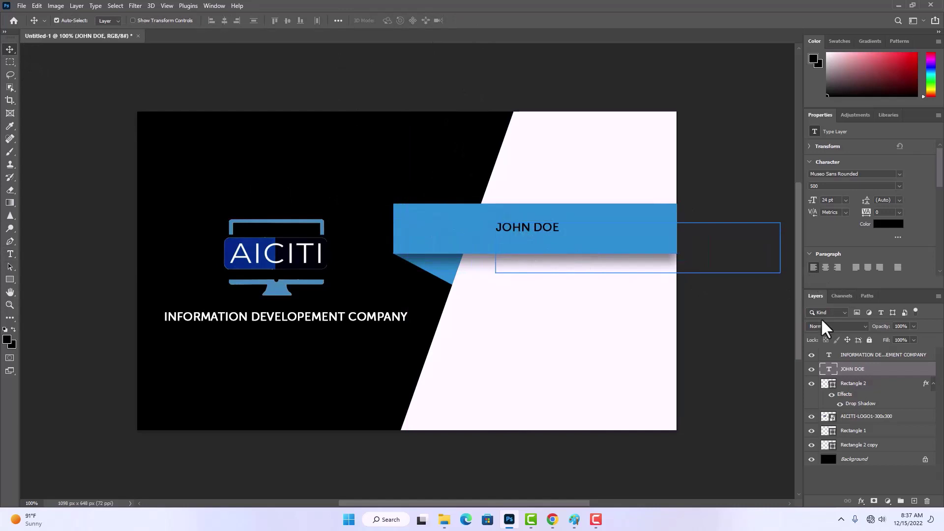
pyautogui.moveTo(814, 206); pyautogui.dragTo(830, 200)
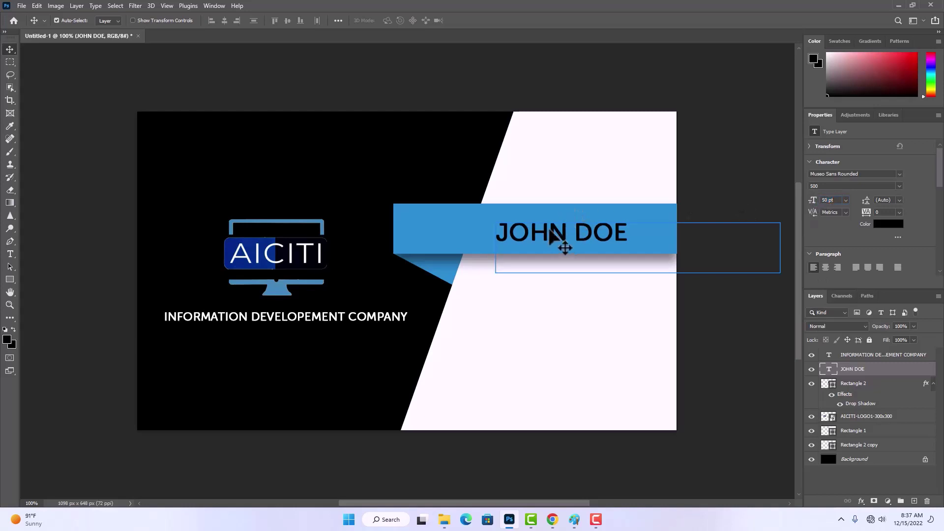
pyautogui.moveTo(528, 237); pyautogui.dragTo(505, 233)
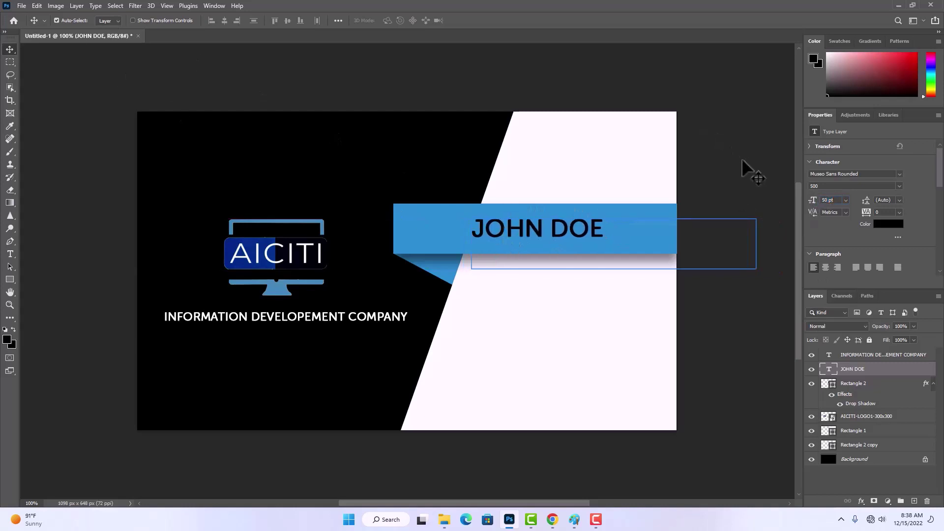
pyautogui.click(741, 164)
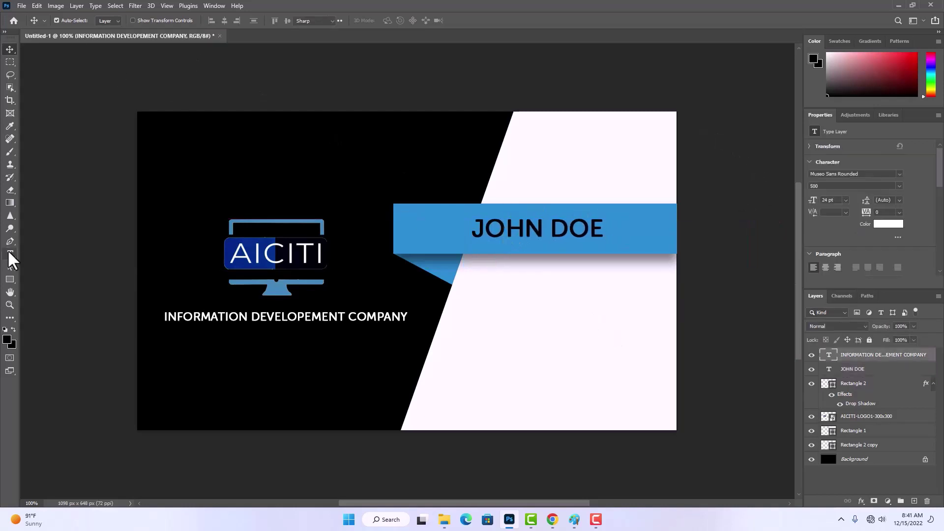
# - Set the text color to black and add the job title "Manager" on a new layer below the blue banner
pyautogui.click(10, 254)
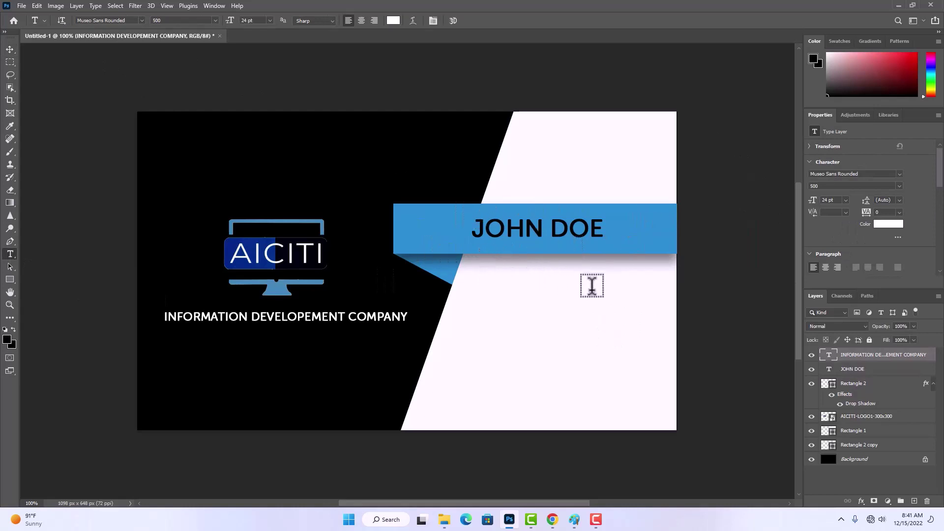
pyautogui.click(394, 22)
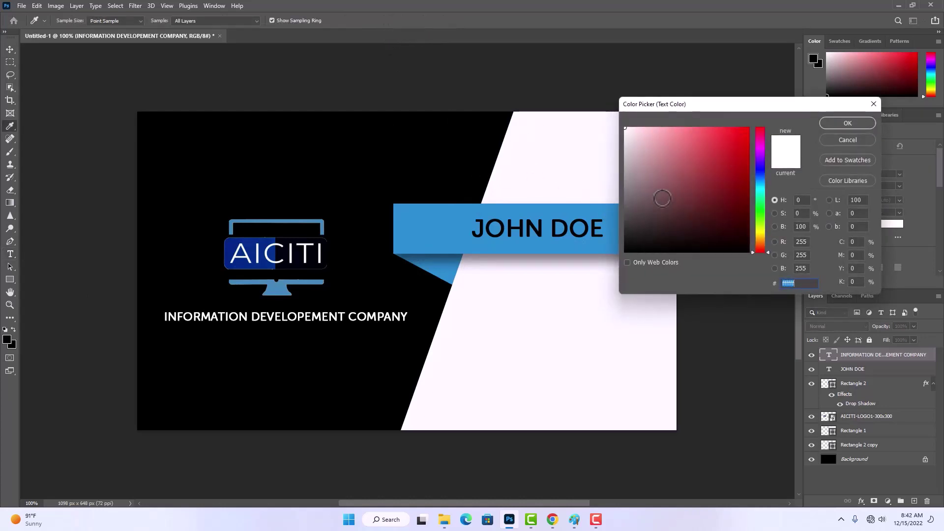
pyautogui.click(662, 198)
pyautogui.click(848, 123)
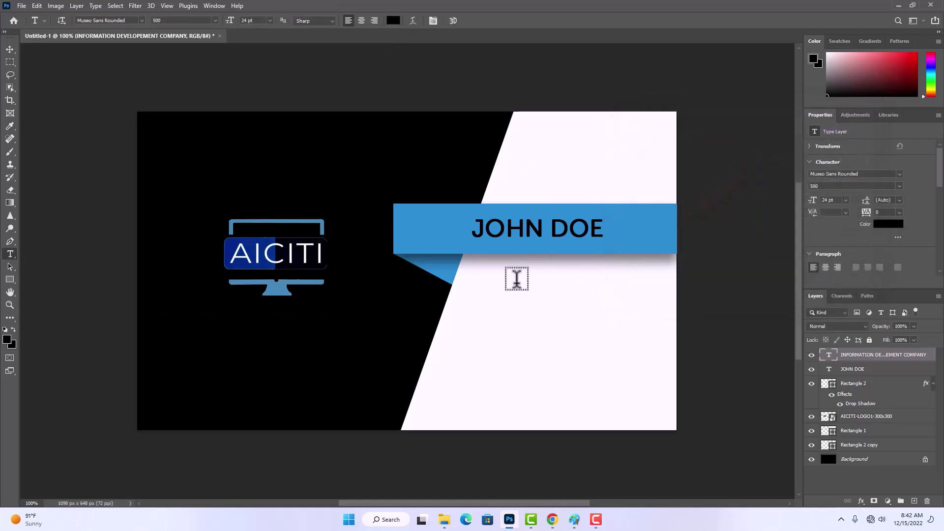
pyautogui.click(504, 281)
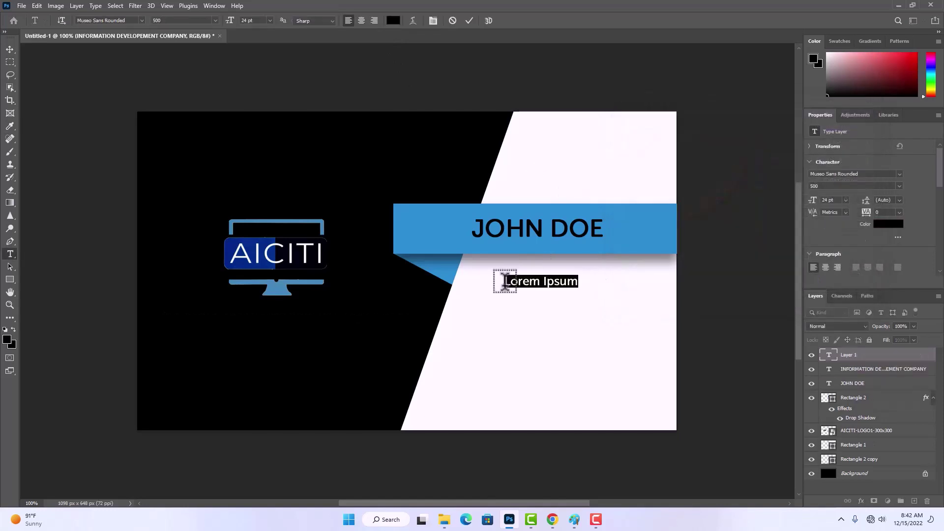
pyautogui.press('BackSpace')
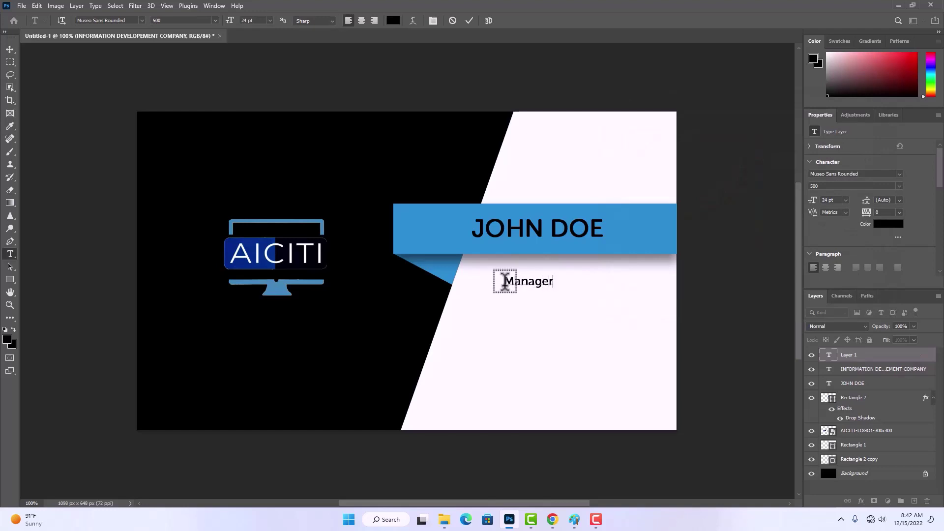
pyautogui.click(469, 21)
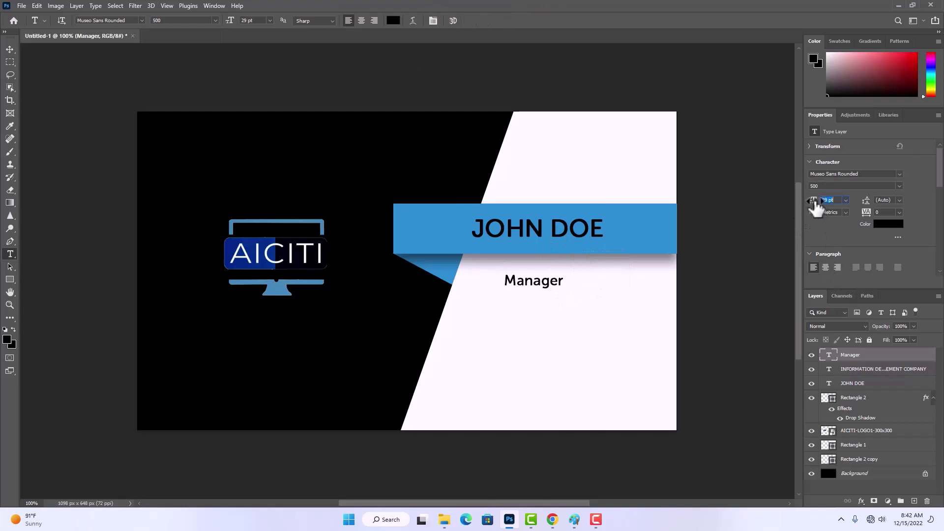
# - Set the "Manager" text to 33 pt and move it slightly up and right, centered beneath the name
pyautogui.moveTo(814, 206); pyautogui.dragTo(822, 205)
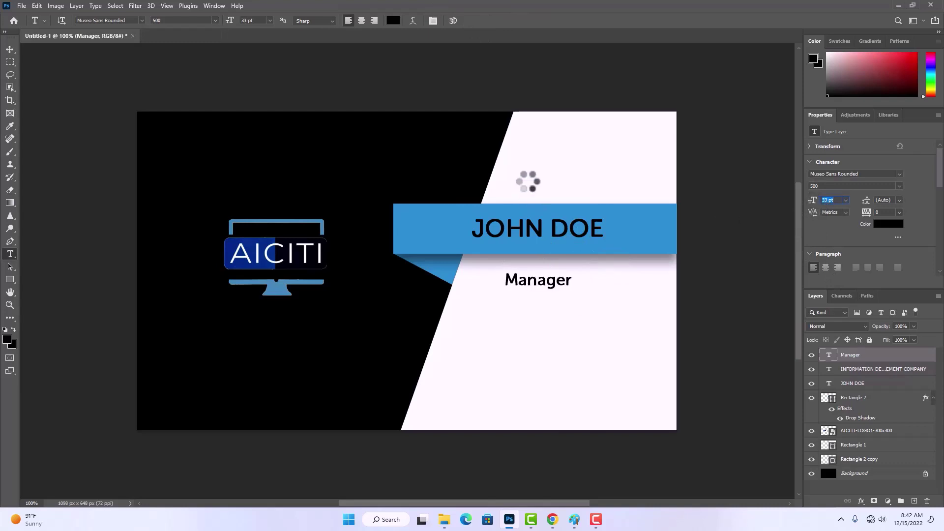
pyautogui.press('v')
pyautogui.moveTo(516, 281)
pyautogui.mouseDown()
pyautogui.moveTo(526, 272)
pyautogui.moveTo(529, 281)
pyautogui.mouseUp()
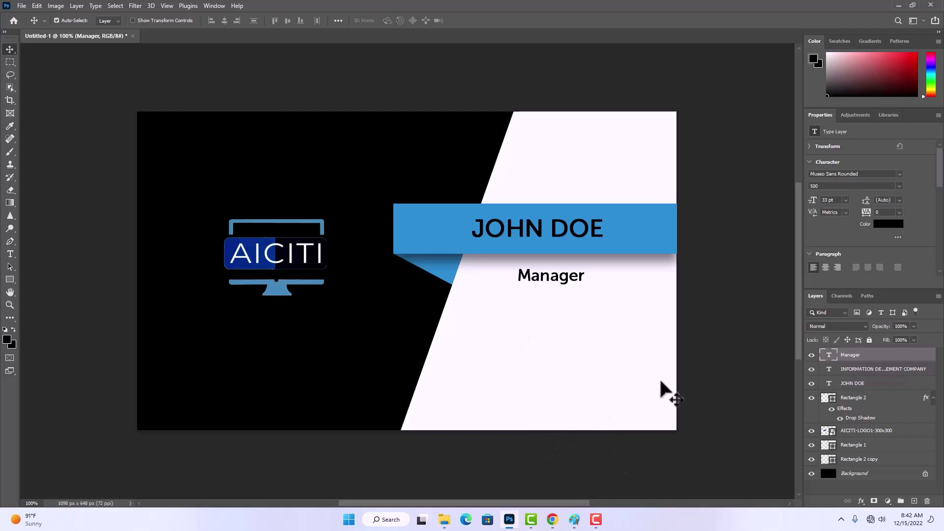
# - Add the contact's phone number on a new text layer below "Manager" and set the font size to 23 pt
pyautogui.press('t')
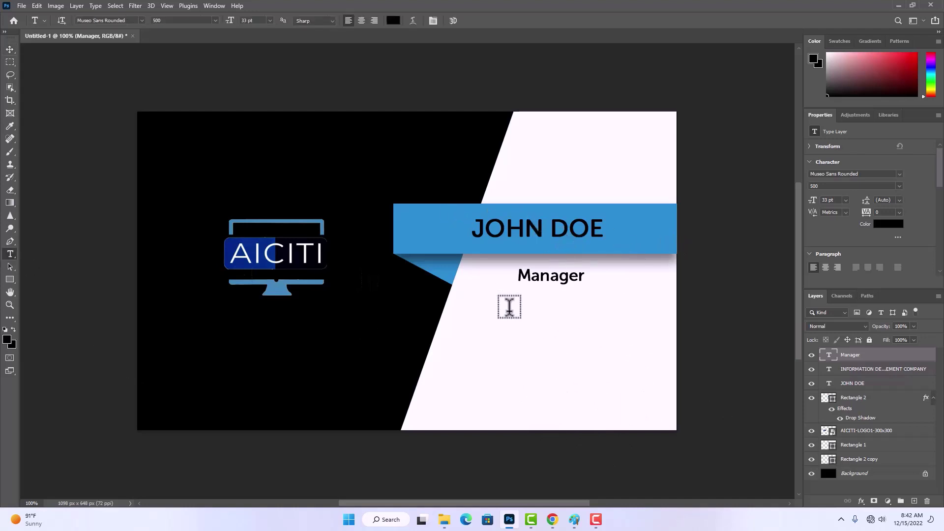
pyautogui.click(520, 322)
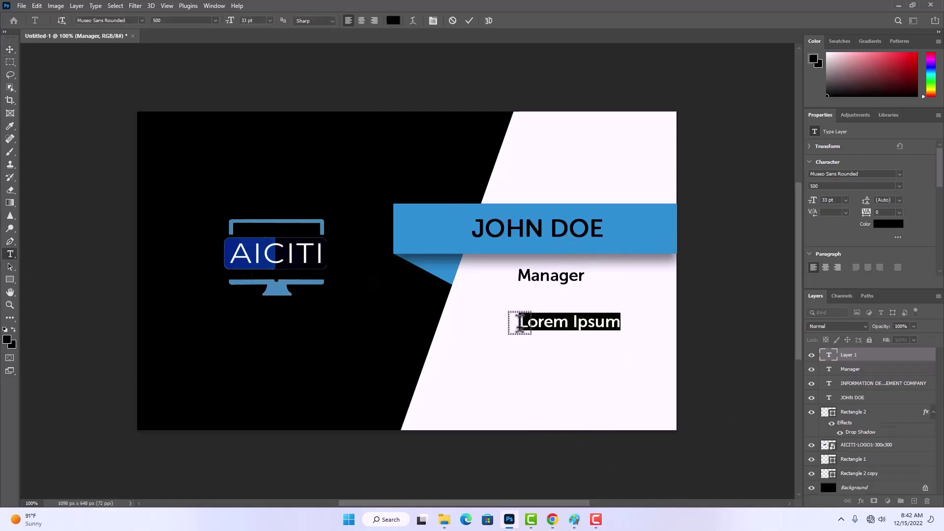
pyautogui.press('BackSpace')
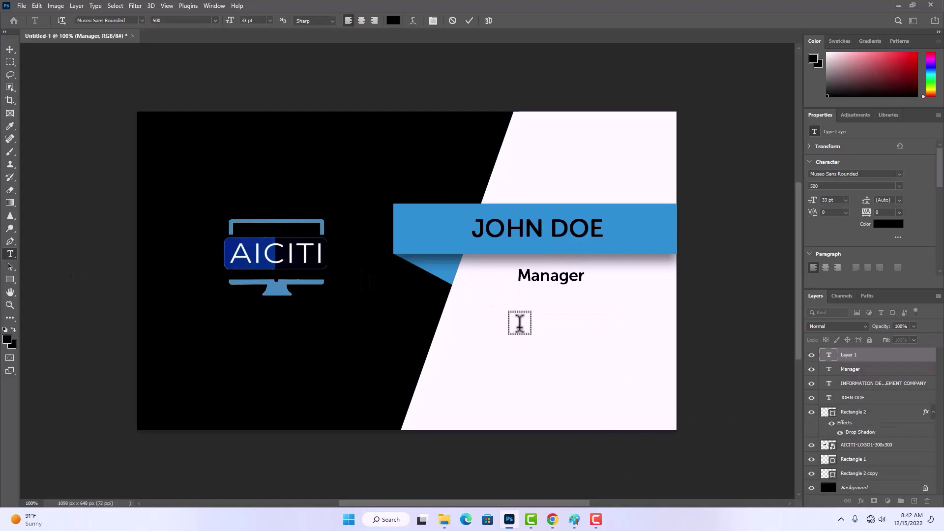
pyautogui.write('+234 567')
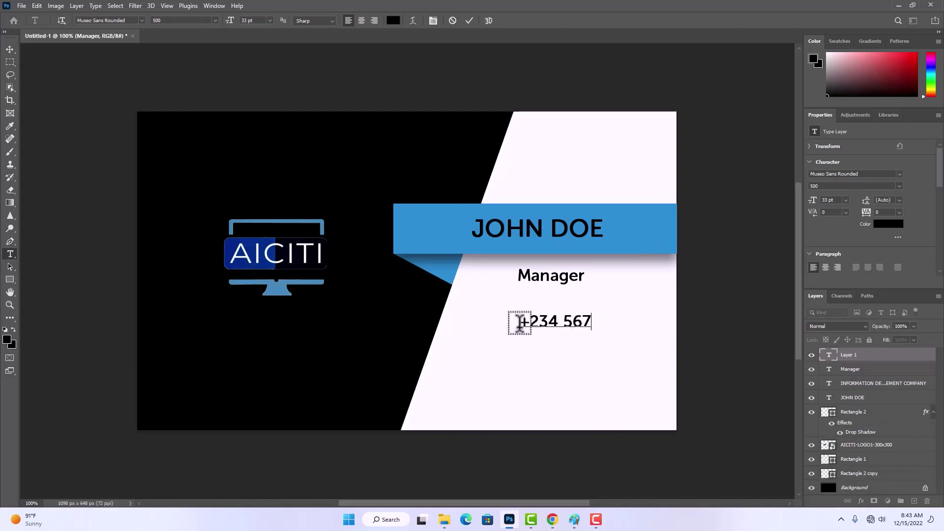
pyautogui.write(' 8910')
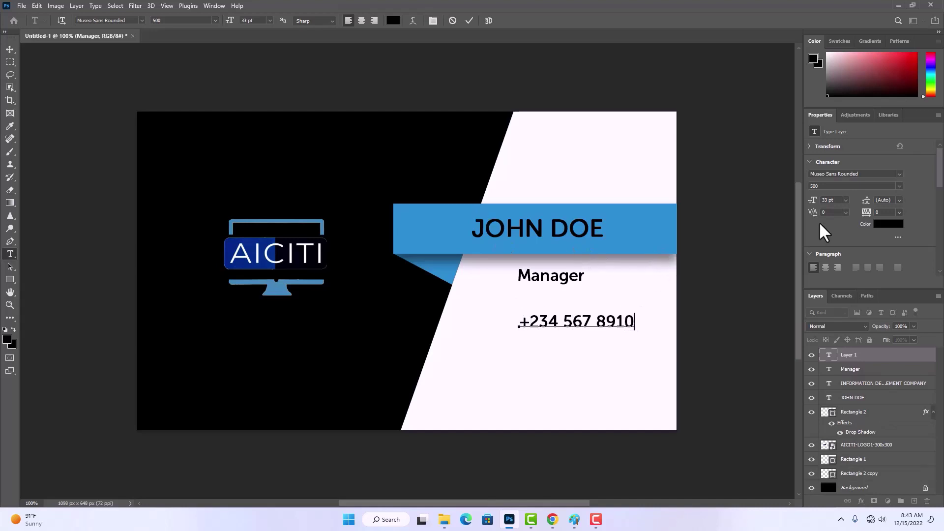
pyautogui.moveTo(814, 201); pyautogui.dragTo(809, 201)
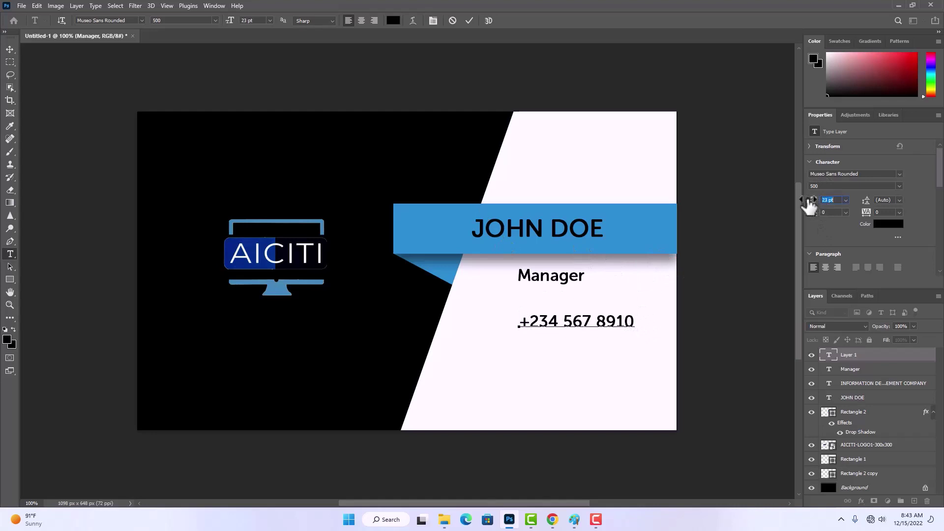
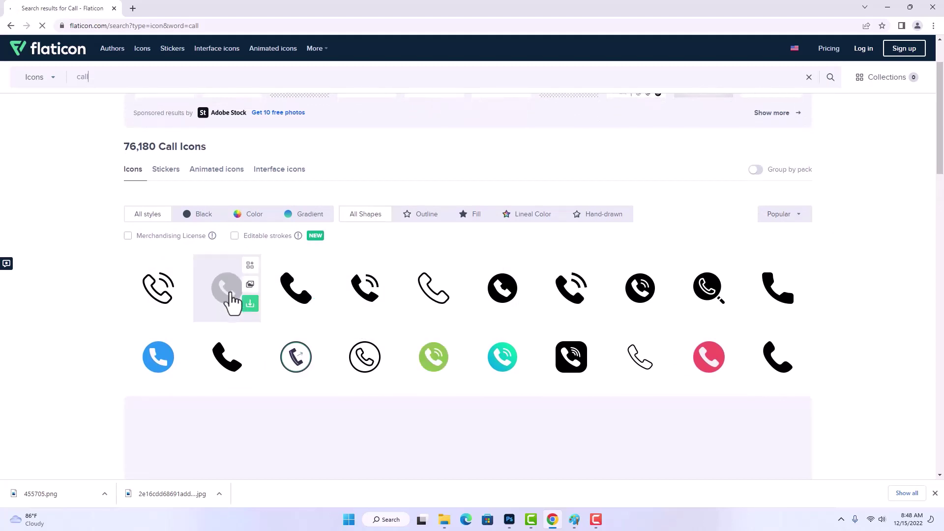
# - Switch to Flaticon in the browser, open the black circular phone call icon with its image options, and return to the home page
pyautogui.click(219, 300)
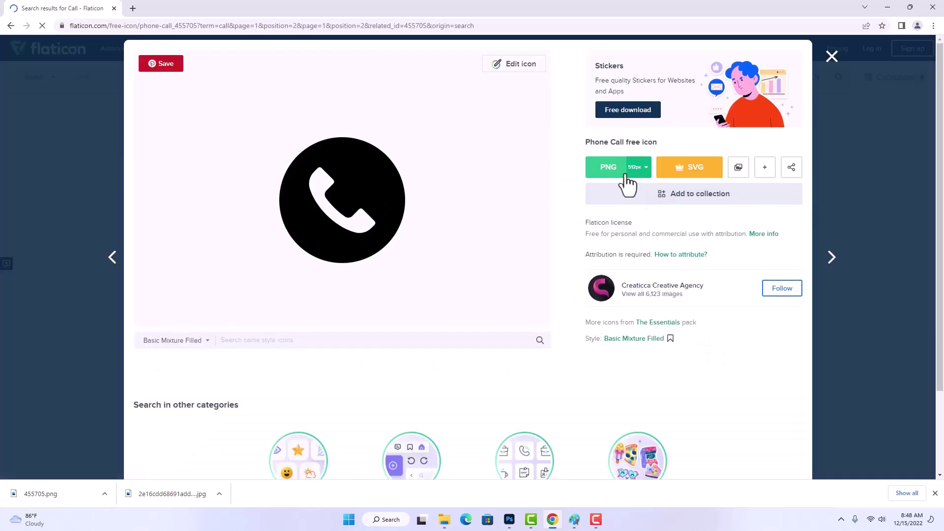
pyautogui.rightClick(379, 186)
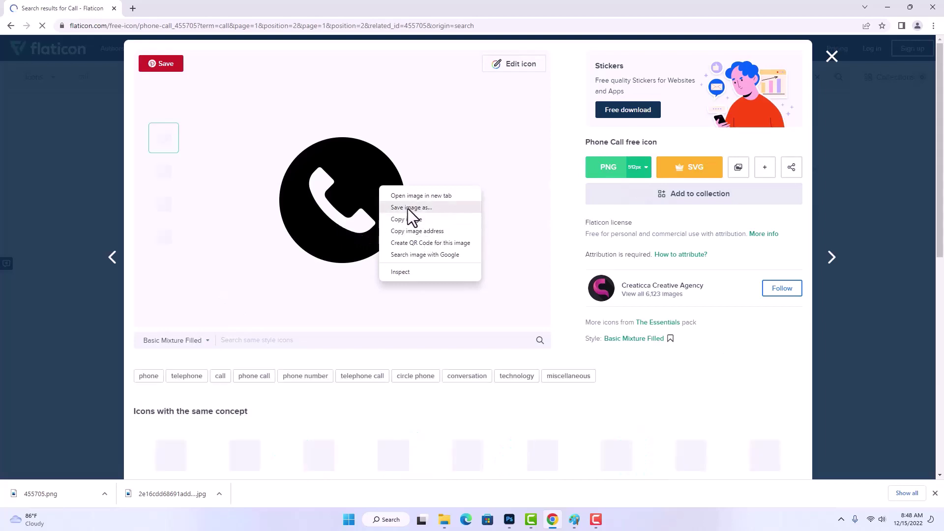
pyautogui.click(829, 55)
pyautogui.click(830, 55)
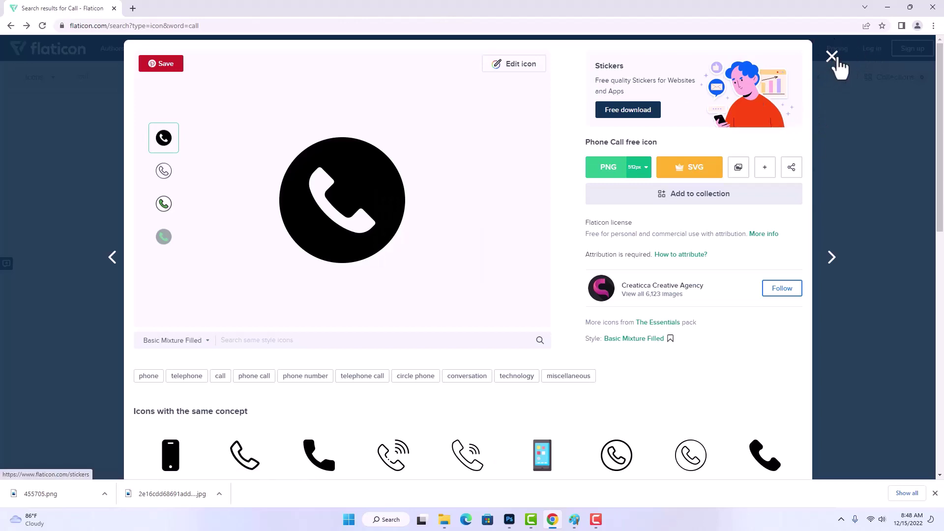
pyautogui.click(830, 57)
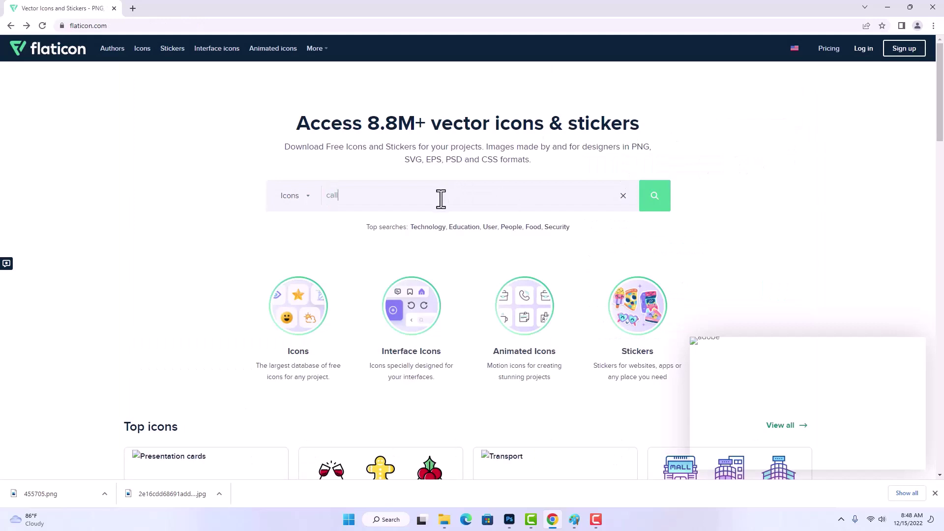
# - Search Flaticon's icons for "website" and open the solid black globe icon
pyautogui.moveTo(346, 203); pyautogui.dragTo(319, 202)
pyautogui.write('website')
pyautogui.click(654, 204)
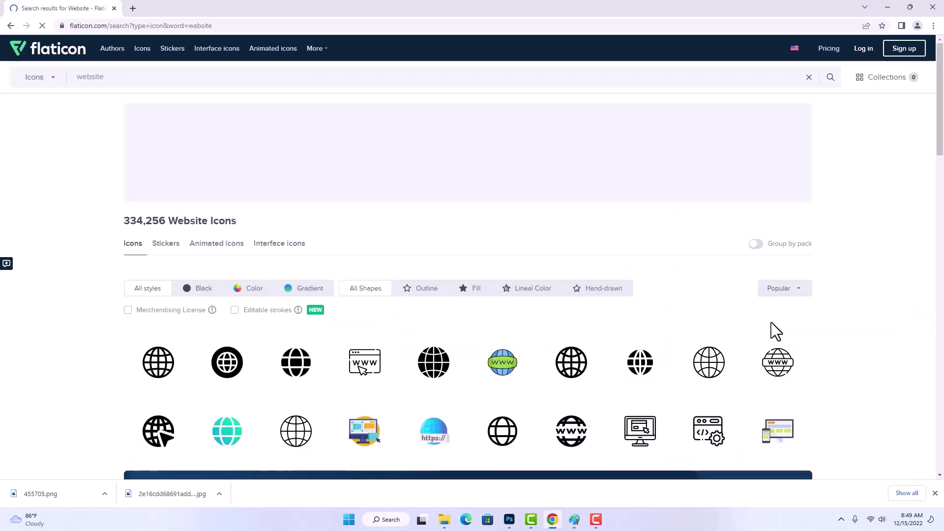
pyautogui.scroll(-1, 769, 317)
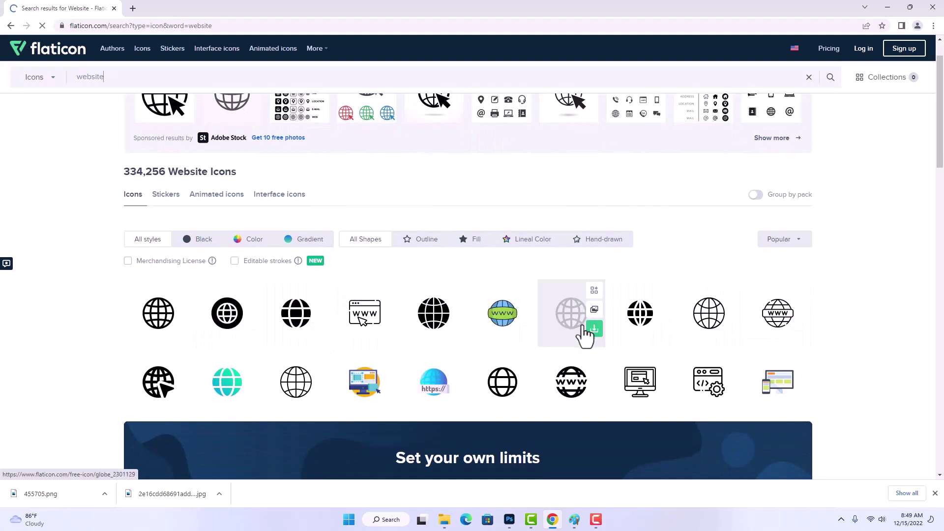
pyautogui.click(298, 325)
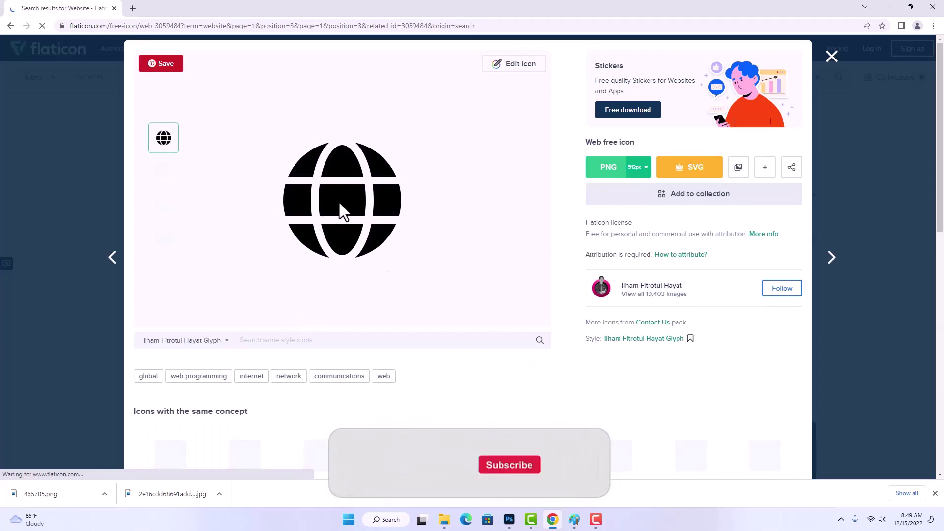
# - Save the solid black globe icon as PNG image 3059484 in the photolessons folder and close its page
pyautogui.rightClick(340, 204)
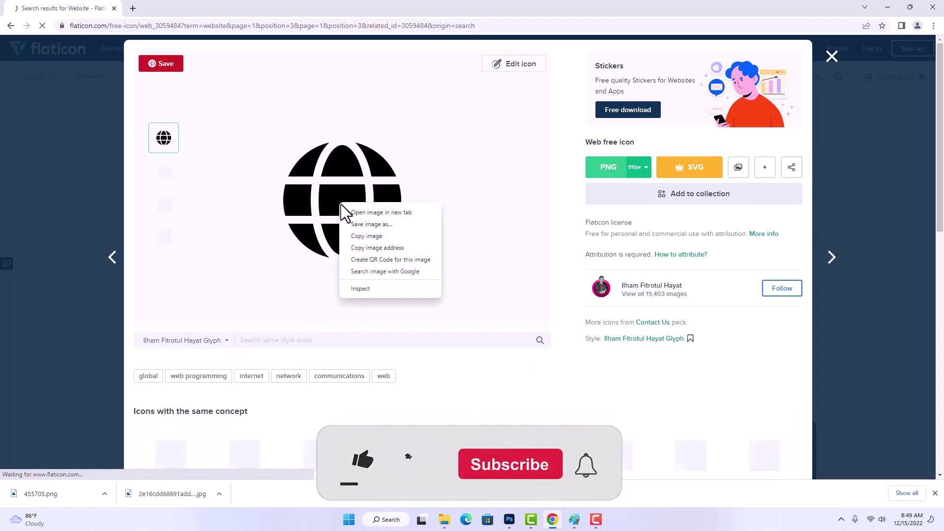
pyautogui.click(371, 224)
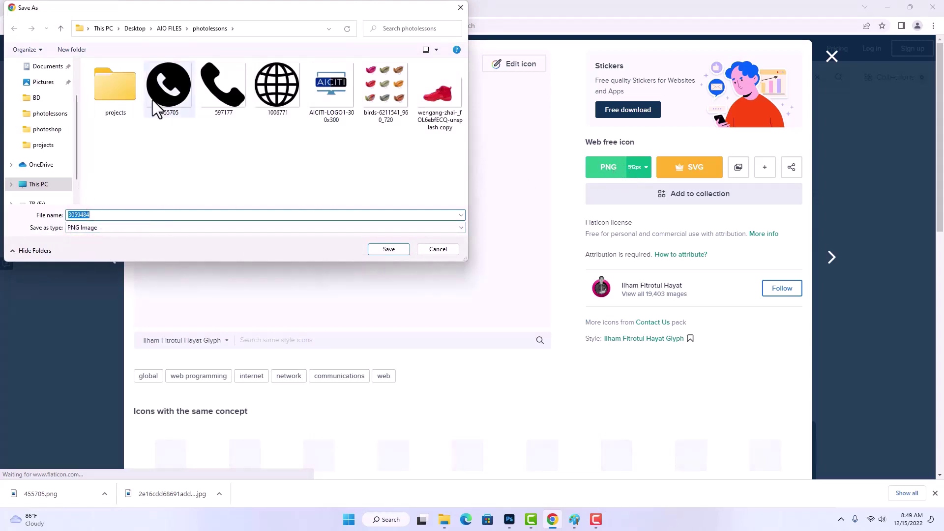
pyautogui.click(388, 248)
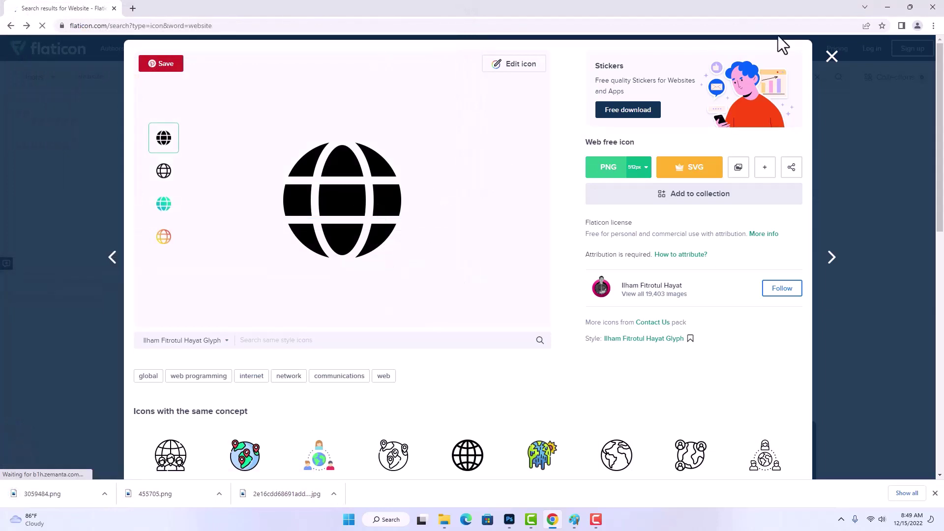
pyautogui.click(832, 57)
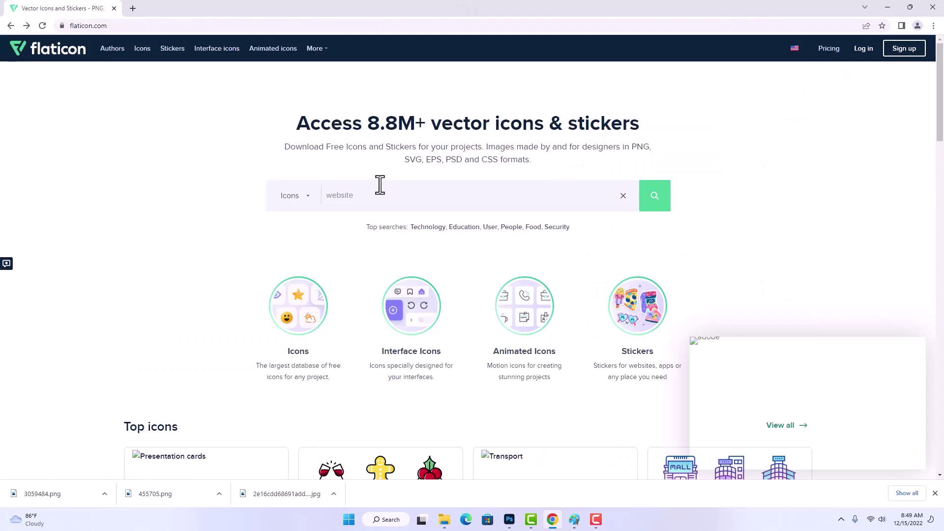
# - Search Flaticon's icons for "email" and open the white envelope in a solid black circle
pyautogui.moveTo(342, 195); pyautogui.dragTo(302, 196)
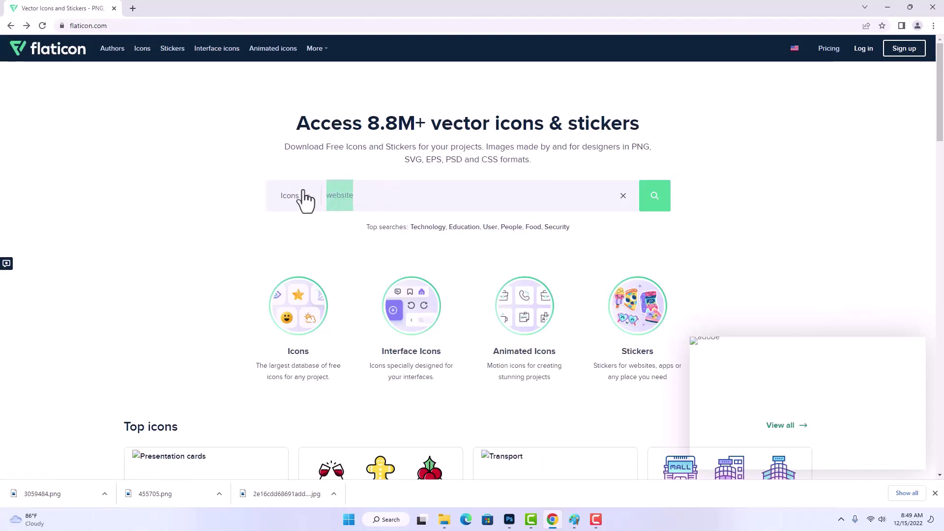
pyautogui.write('email')
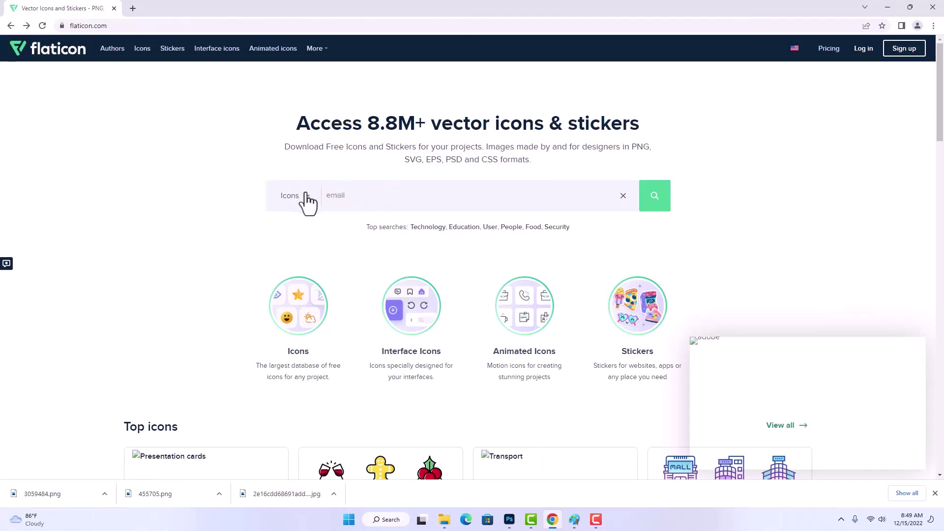
pyautogui.click(654, 196)
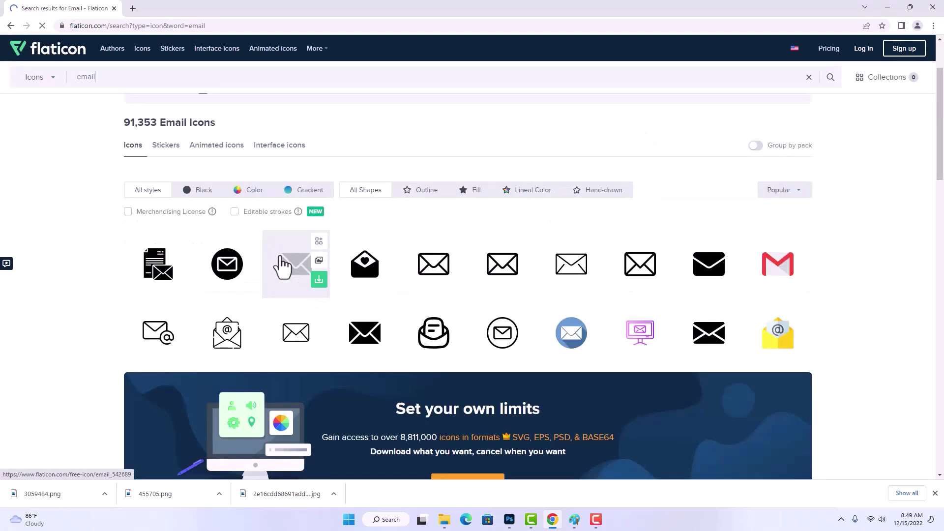
pyautogui.click(226, 268)
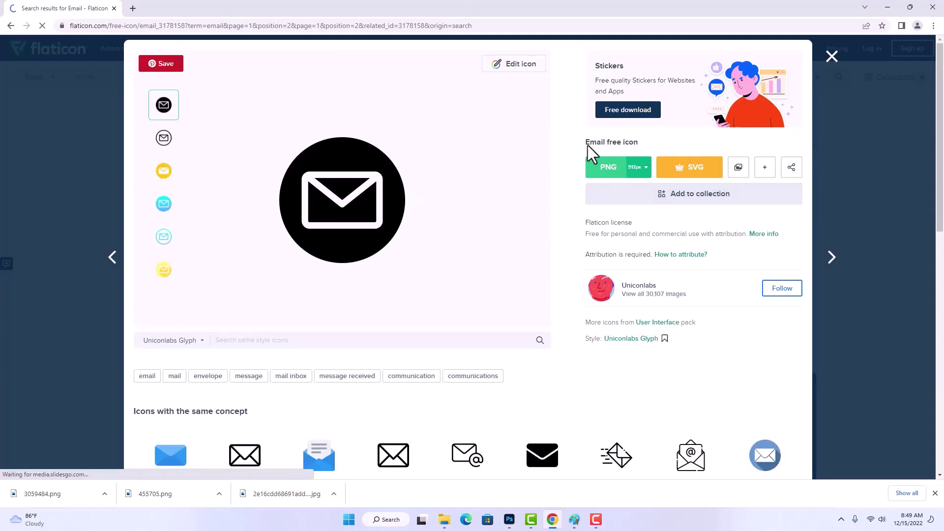
# - Save the circular envelope icon as a PNG image in the photolessons folder
pyautogui.rightClick(352, 199)
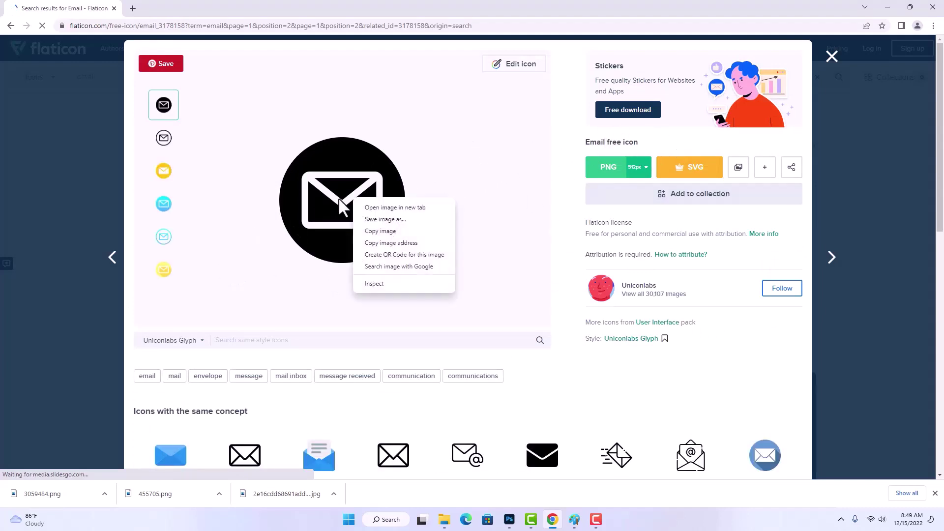
pyautogui.click(379, 217)
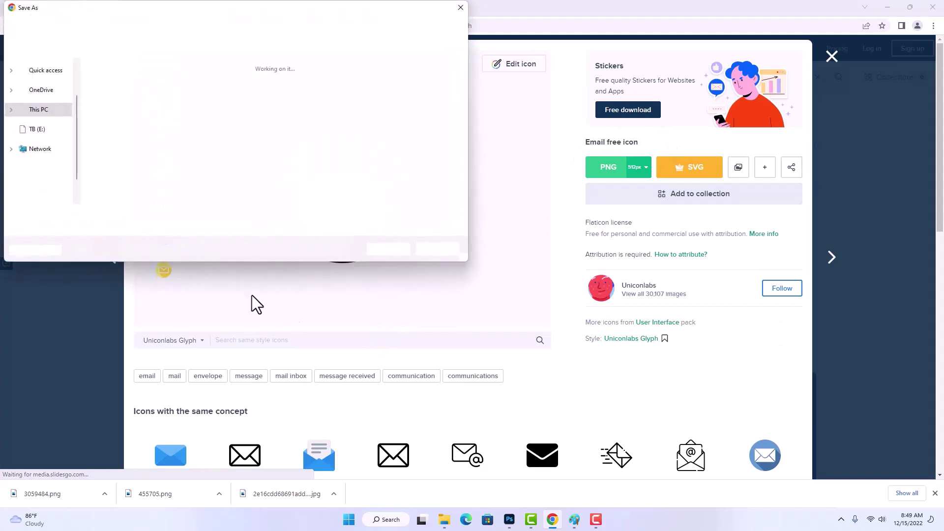
pyautogui.click(385, 252)
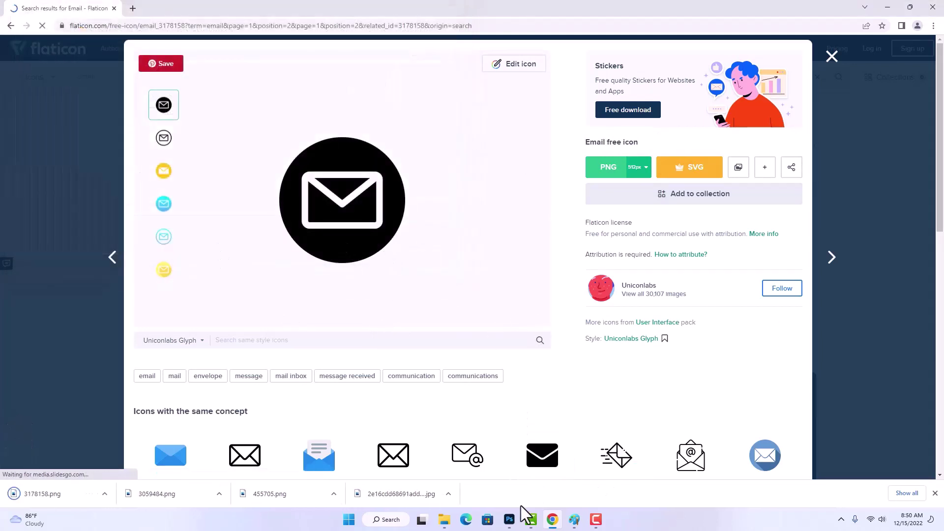
# - Switch to Photoshop, place the phone icon 455705 as an embedded image, scale it to about 33 px and set it beside the phone number
pyautogui.click(509, 519)
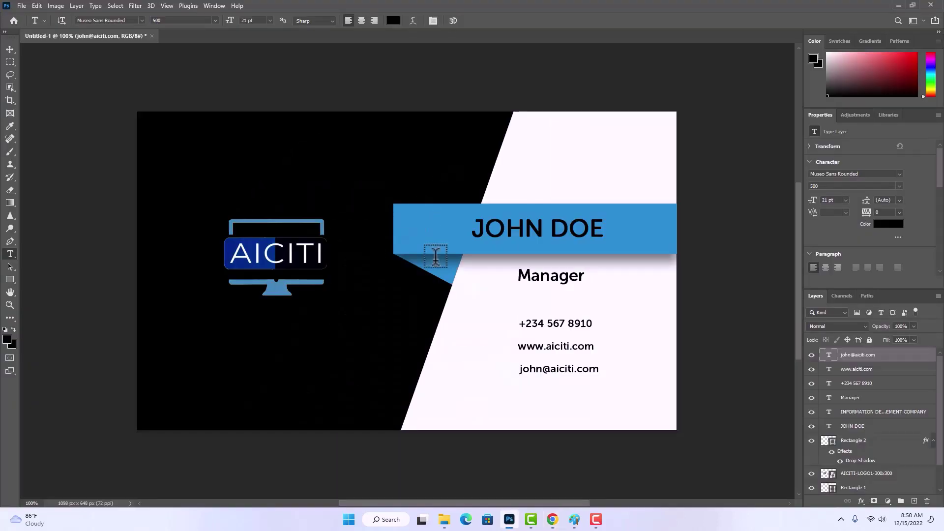
pyautogui.click(19, 6)
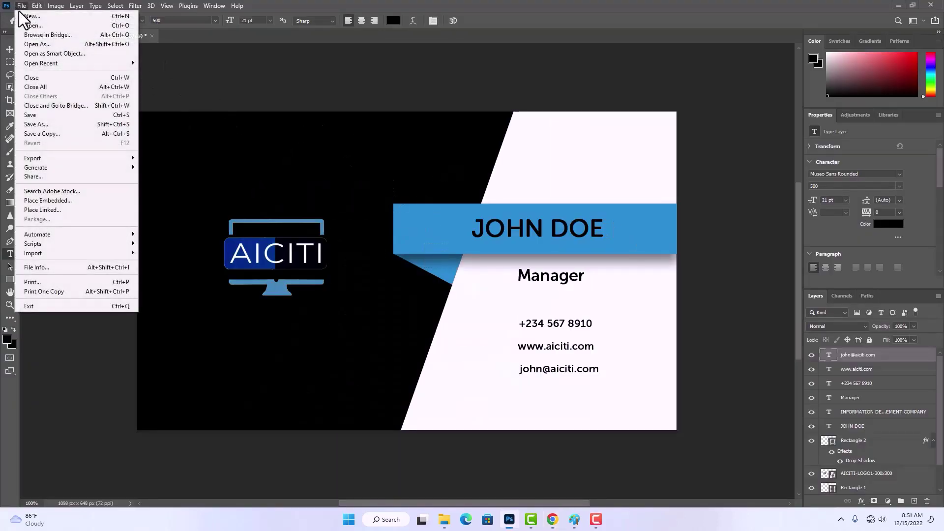
pyautogui.click(57, 201)
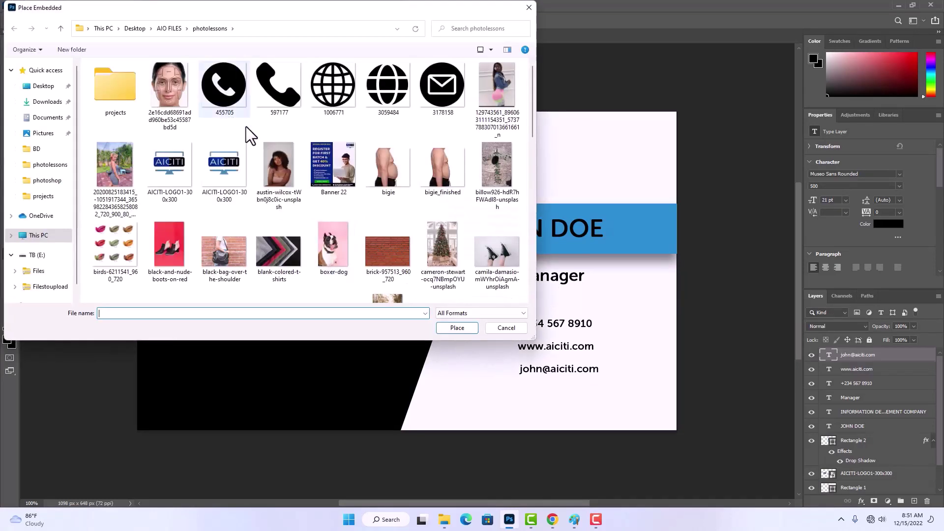
pyautogui.doubleClick(232, 100)
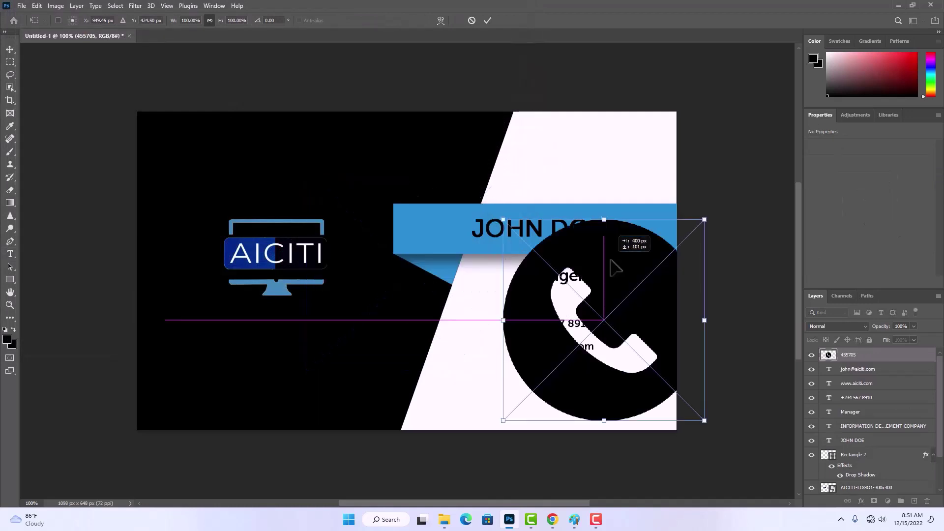
pyautogui.moveTo(609, 205); pyautogui.dragTo(524, 346)
pyautogui.moveTo(496, 379); pyautogui.dragTo(507, 328)
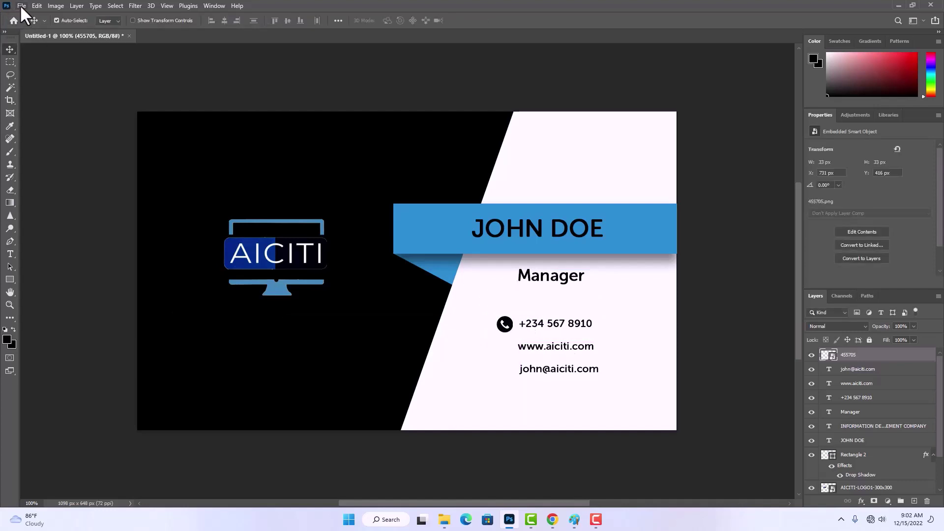
# - Place the globe icon 3059484 as an embedded image and scale it down to about 27 px on the card's white area
pyautogui.click(22, 6)
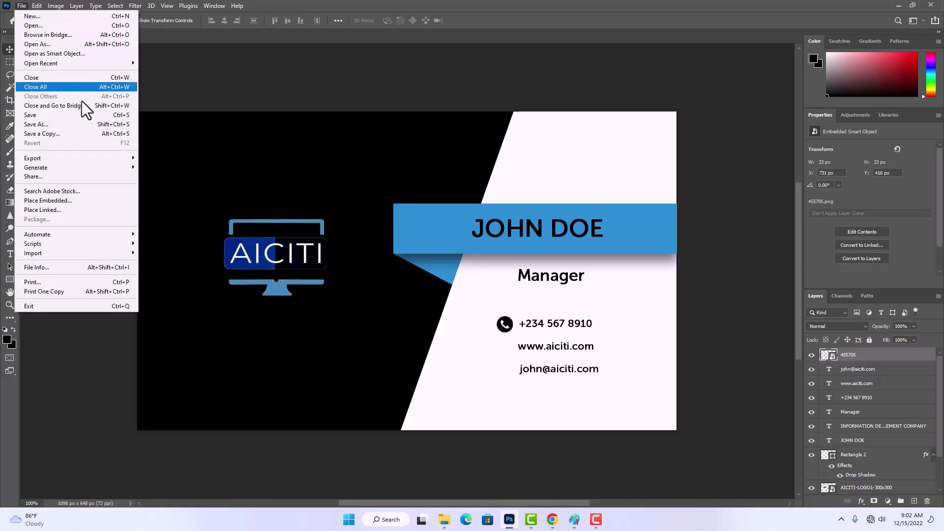
pyautogui.click(81, 190)
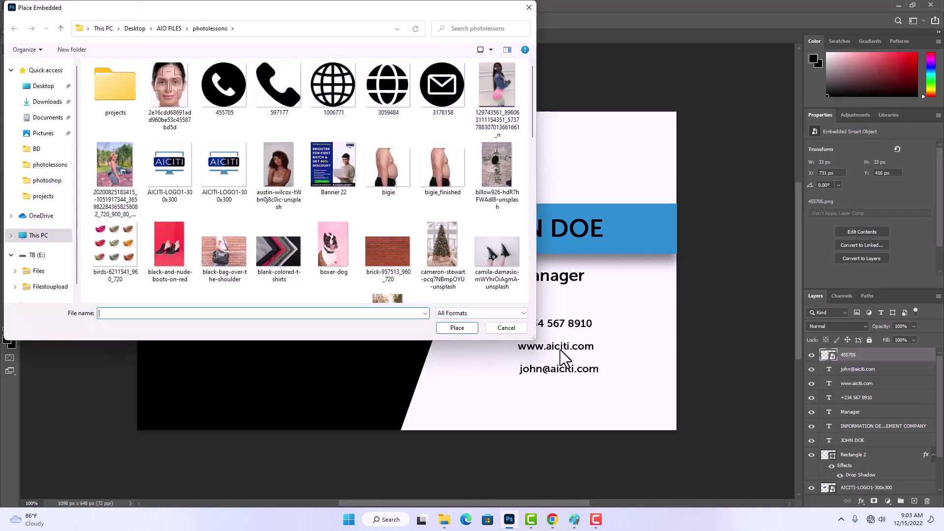
pyautogui.doubleClick(388, 85)
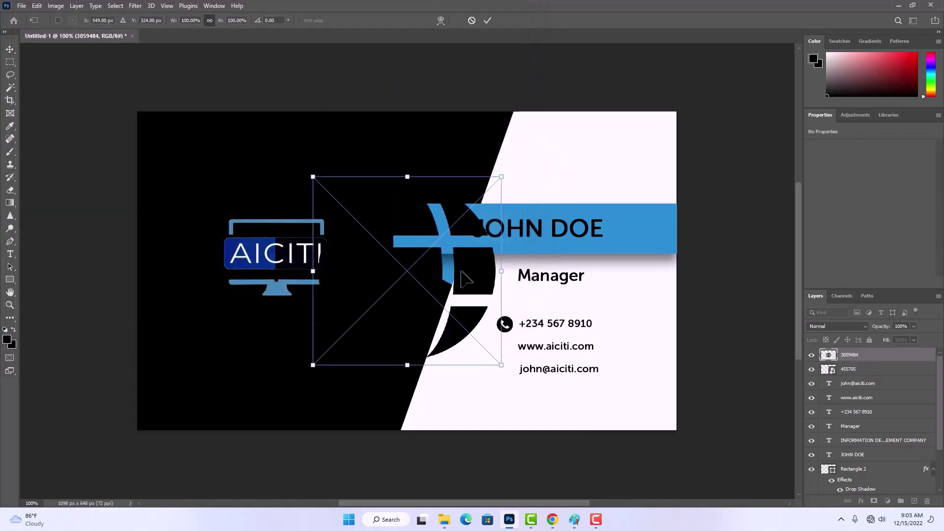
pyautogui.moveTo(475, 328); pyautogui.dragTo(625, 366)
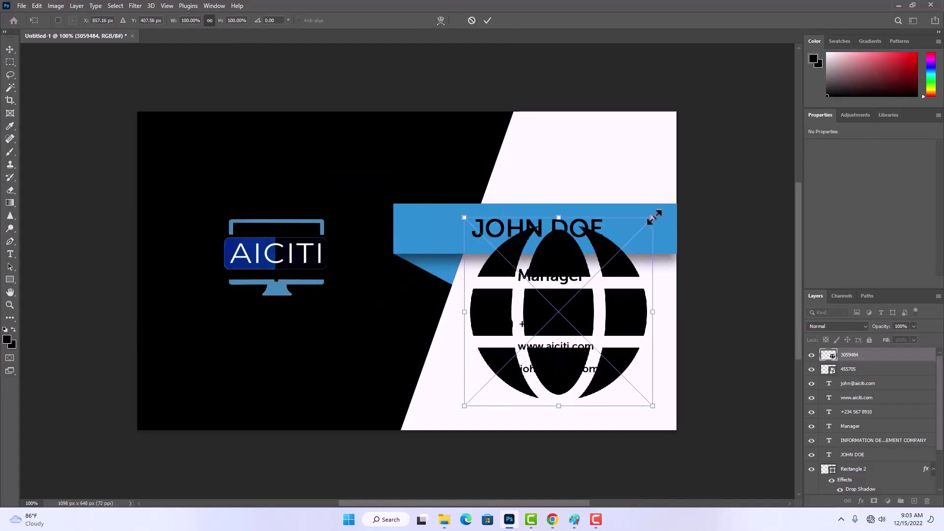
pyautogui.moveTo(654, 217); pyautogui.dragTo(564, 306)
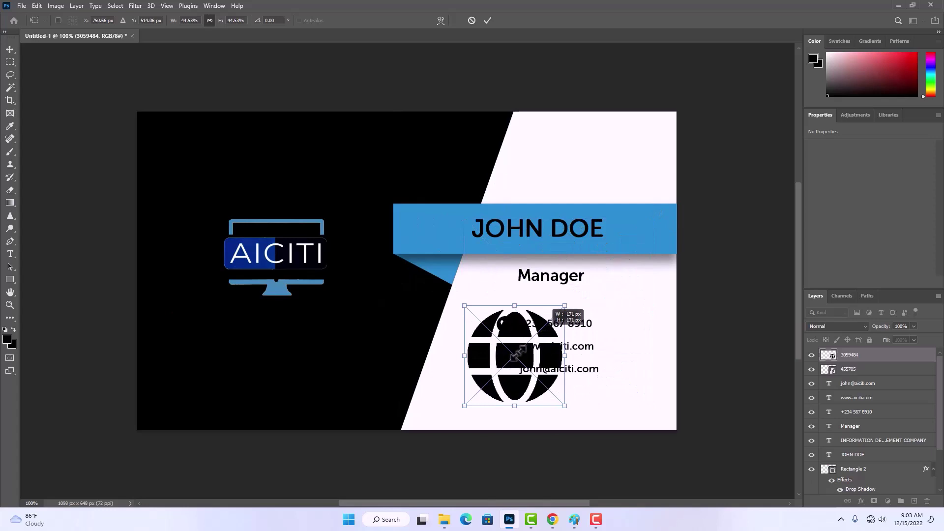
pyautogui.moveTo(517, 353); pyautogui.dragTo(476, 383)
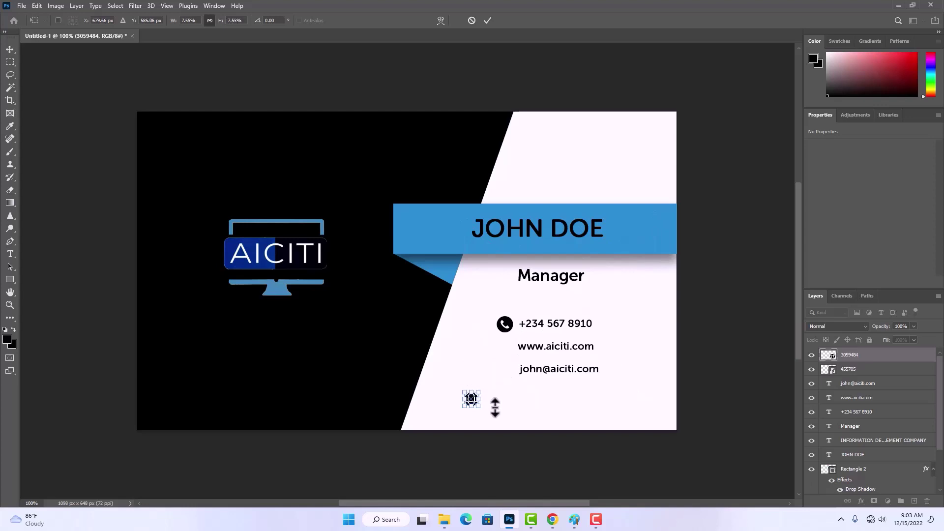
pyautogui.click(487, 20)
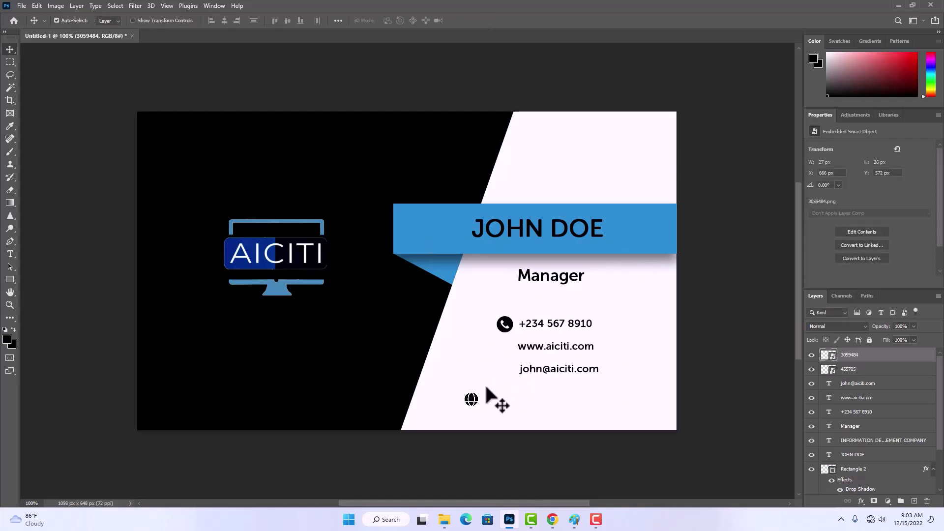
# - Move the globe icon beside the website address, below the phone icon, and enlarge it to about 30 px wide
pyautogui.moveTo(515, 353); pyautogui.dragTo(507, 346)
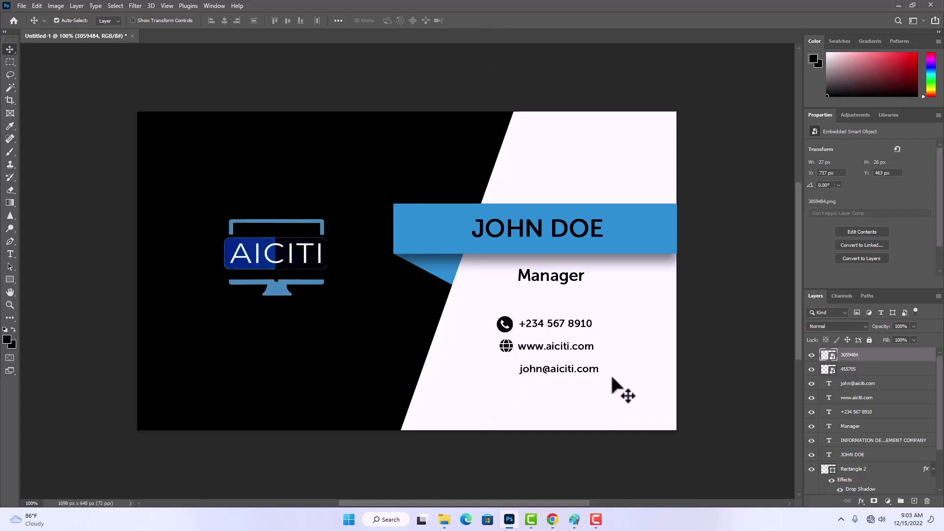
pyautogui.hotkey('ctrl', 't')
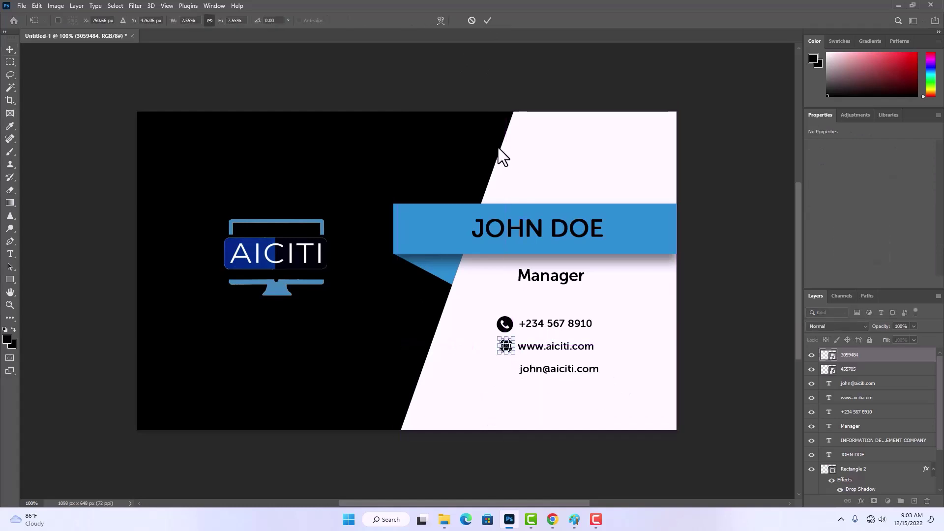
pyautogui.press('Return')
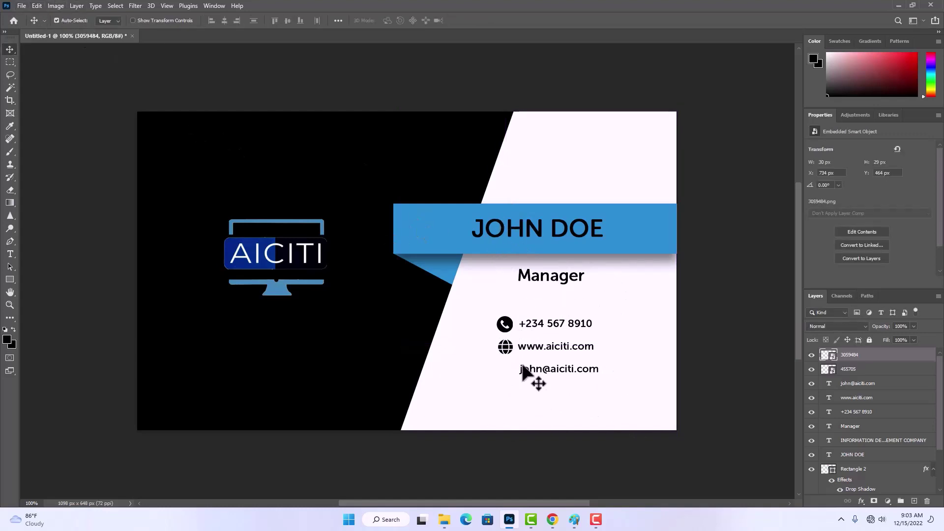
# - Place the envelope icon 3178158 as an embedded image, scale it to about 32 px and align it beside the e-mail address
pyautogui.click(21, 5)
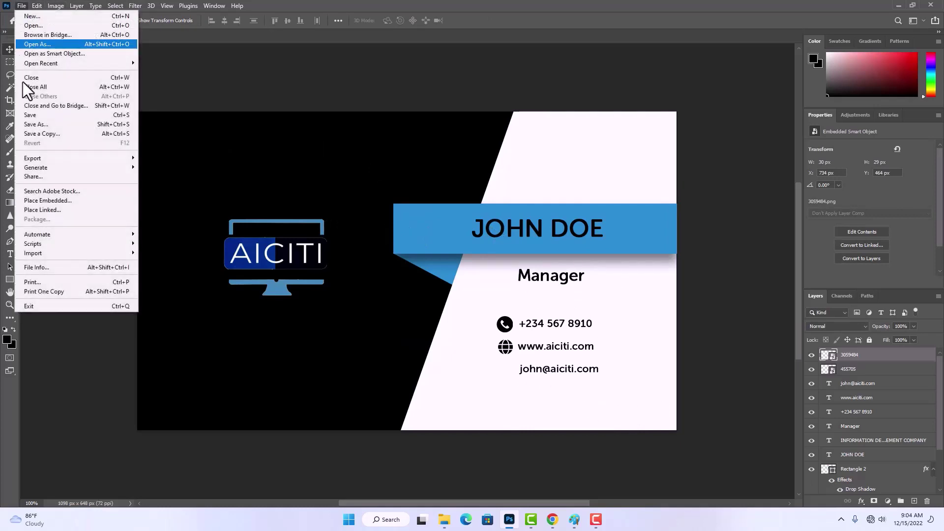
pyautogui.click(98, 203)
pyautogui.doubleClick(441, 83)
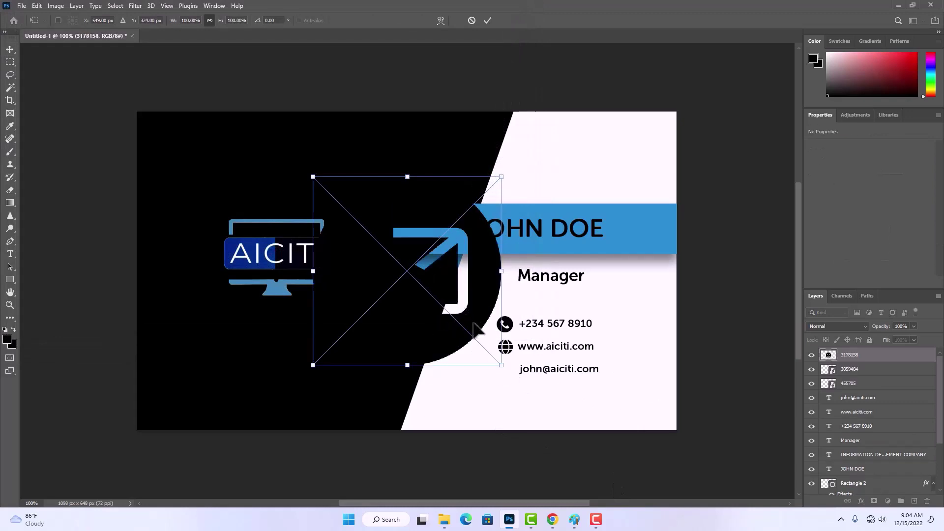
pyautogui.moveTo(543, 399); pyautogui.dragTo(620, 281)
pyautogui.moveTo(593, 242); pyautogui.dragTo(502, 373)
pyautogui.click(487, 20)
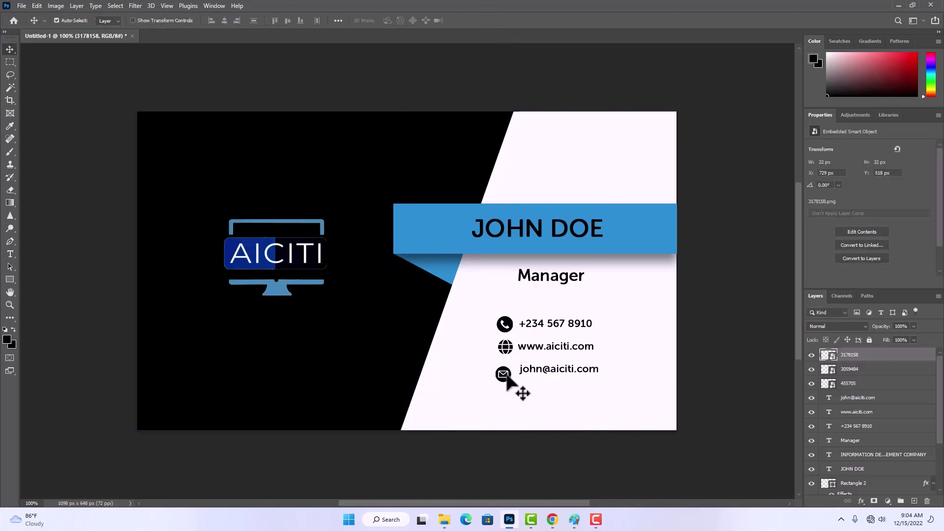
pyautogui.moveTo(507, 374); pyautogui.dragTo(510, 371)
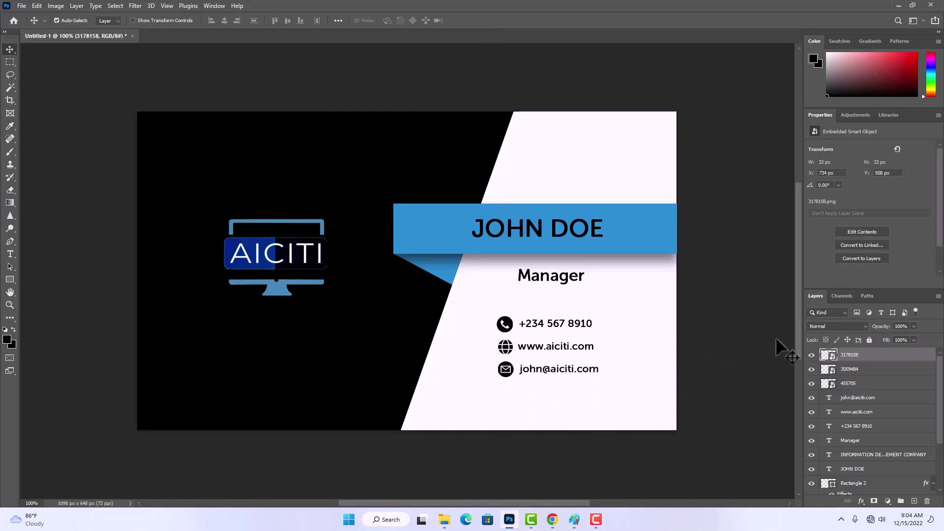
pyautogui.scroll(-3, 939, 394)
pyautogui.scroll(3, 943, 386)
pyautogui.scroll(-3, 940, 393)
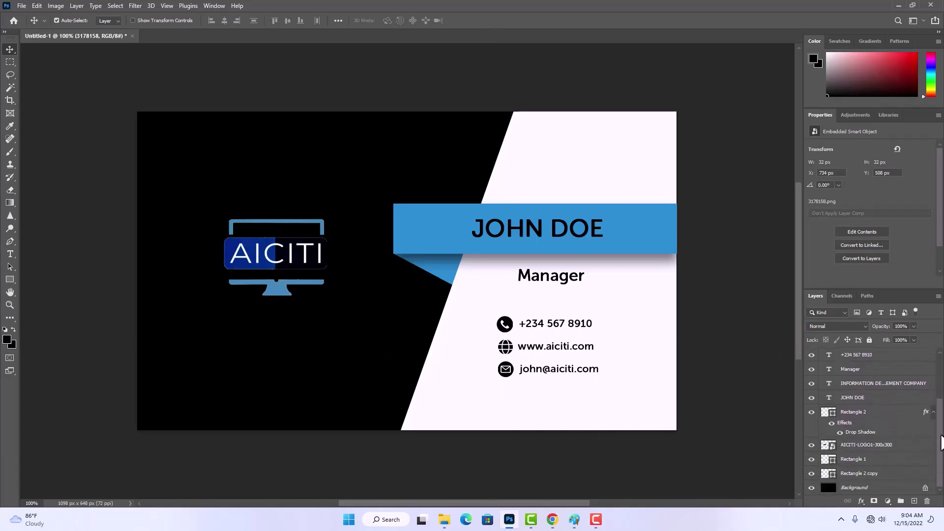
pyautogui.scroll(3, 942, 392)
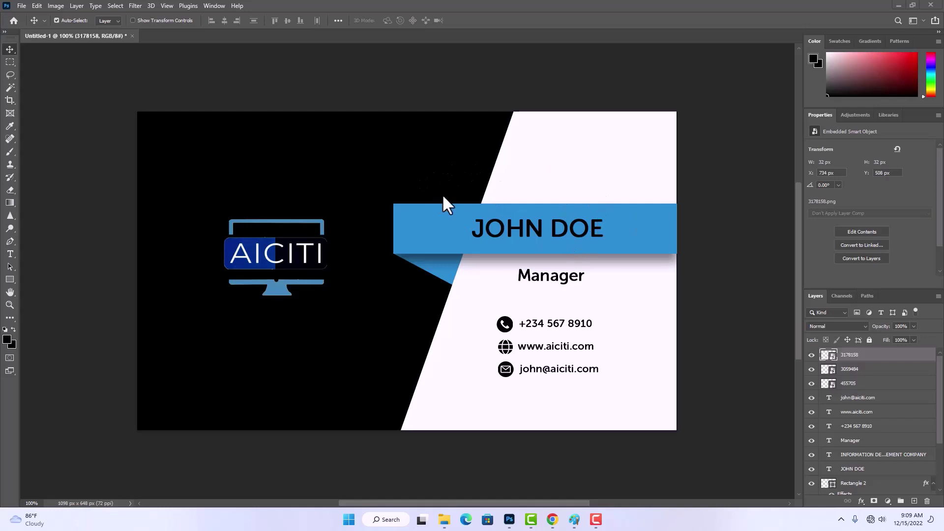
# - Create a new 1098 x 648 px RGB document at 72 pixels/inch with a white background
pyautogui.click(21, 6)
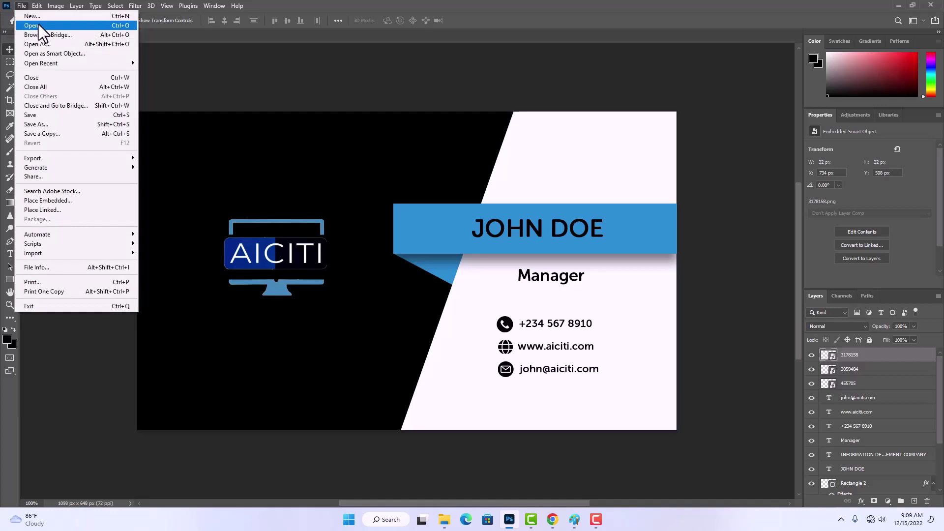
pyautogui.click(37, 17)
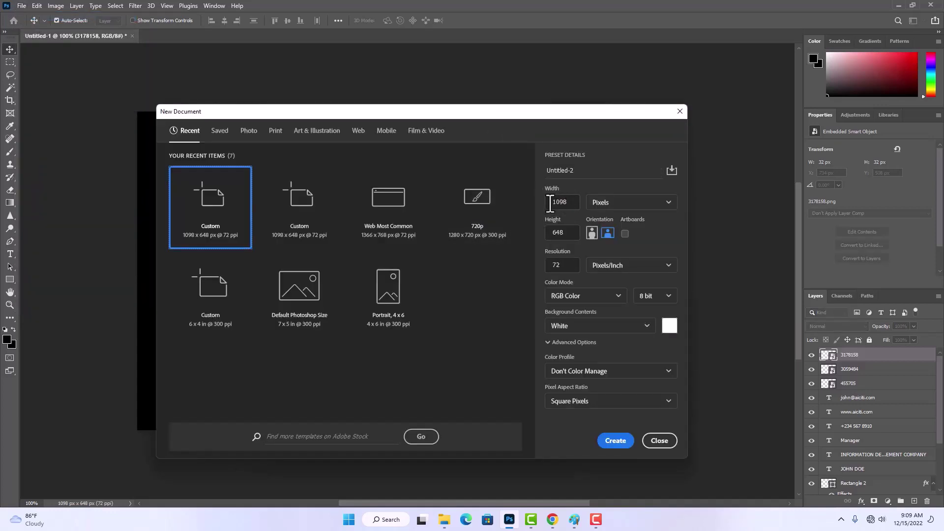
pyautogui.click(615, 441)
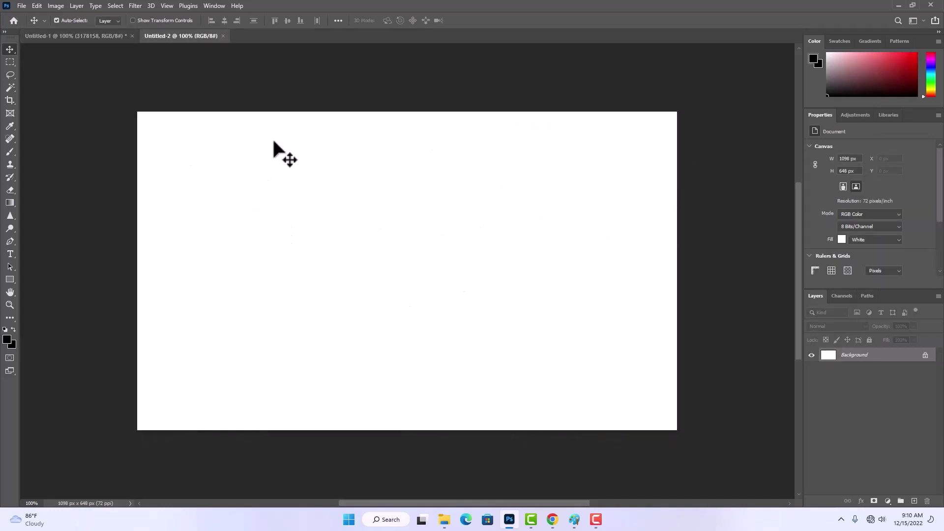
# - Fill the new document's background with black
pyautogui.click(34, 4)
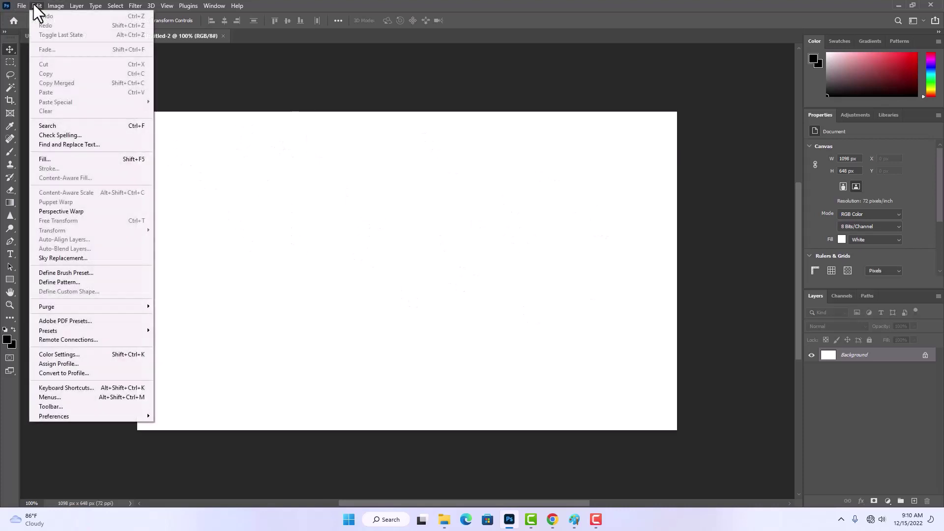
pyautogui.click(55, 159)
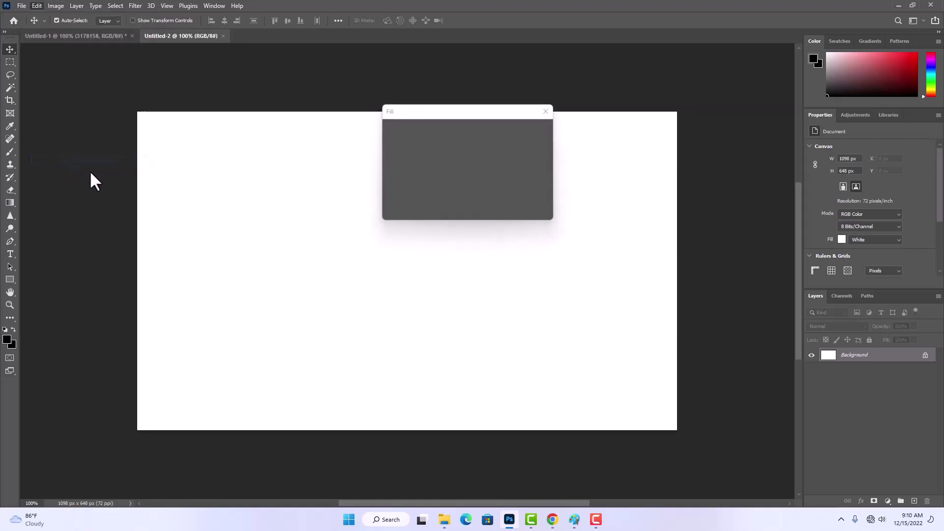
pyautogui.click(536, 129)
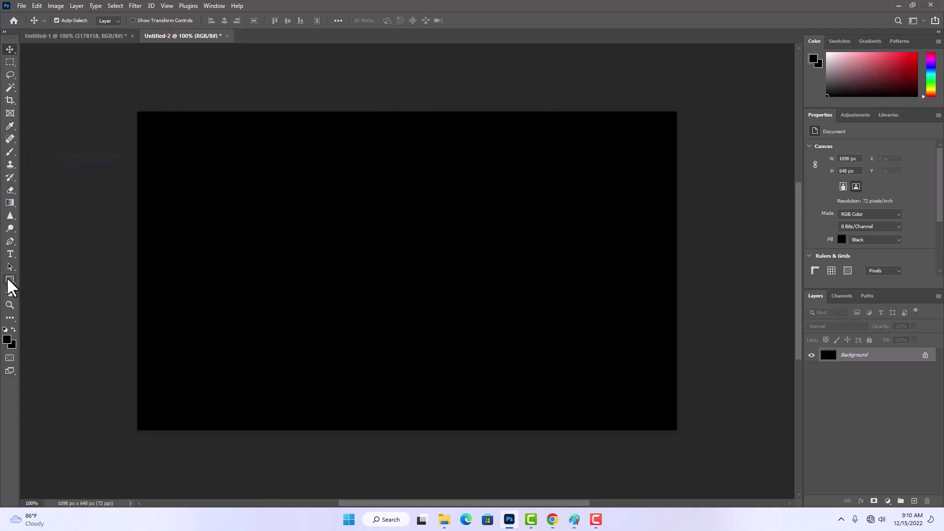
# - Place the logo file AICITI-LOGO1-300x300 as an embedded image on the black card
pyautogui.moveTo(8, 280); pyautogui.dragTo(42, 282)
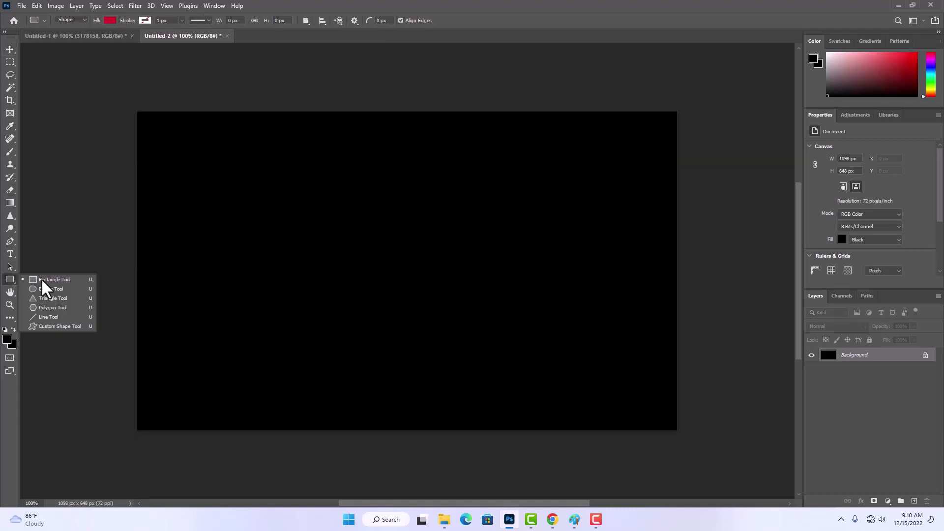
pyautogui.click(43, 280)
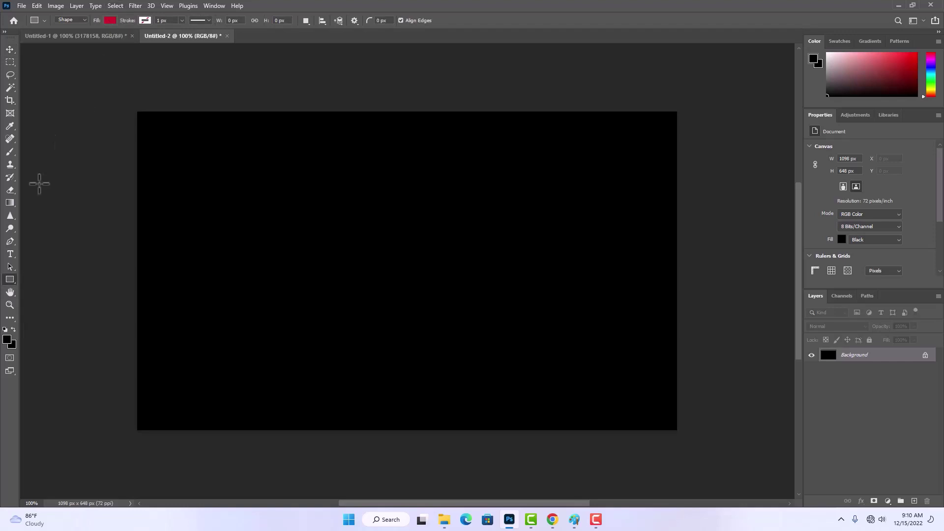
pyautogui.click(21, 5)
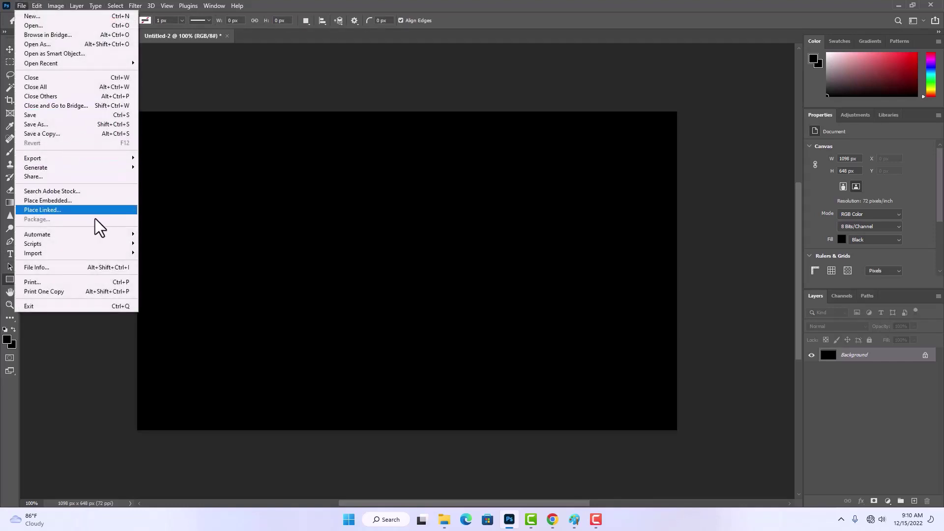
pyautogui.click(66, 200)
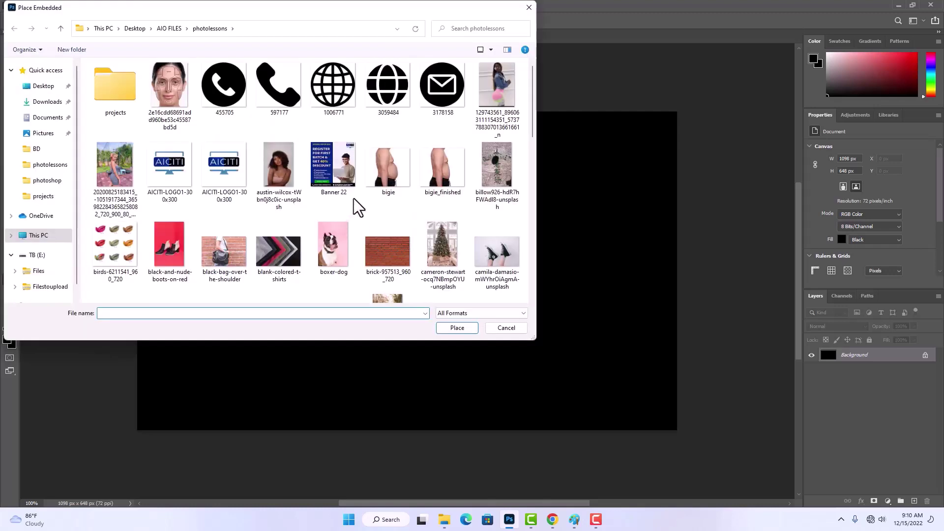
pyautogui.doubleClick(228, 184)
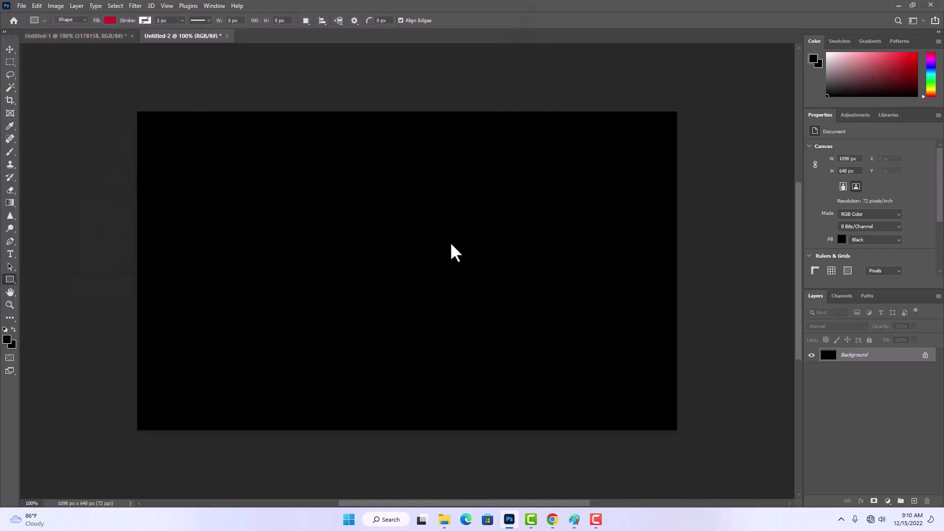
# - Draw a blue (#258bcf) rectangle as a full-width band along the card's bottom edge
pyautogui.rightClick(10, 278)
pyautogui.click(42, 279)
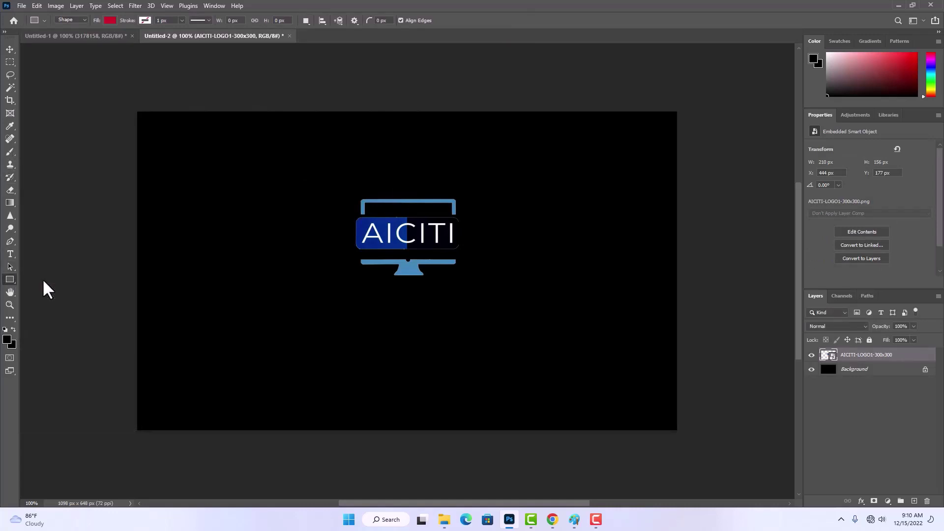
pyautogui.click(110, 20)
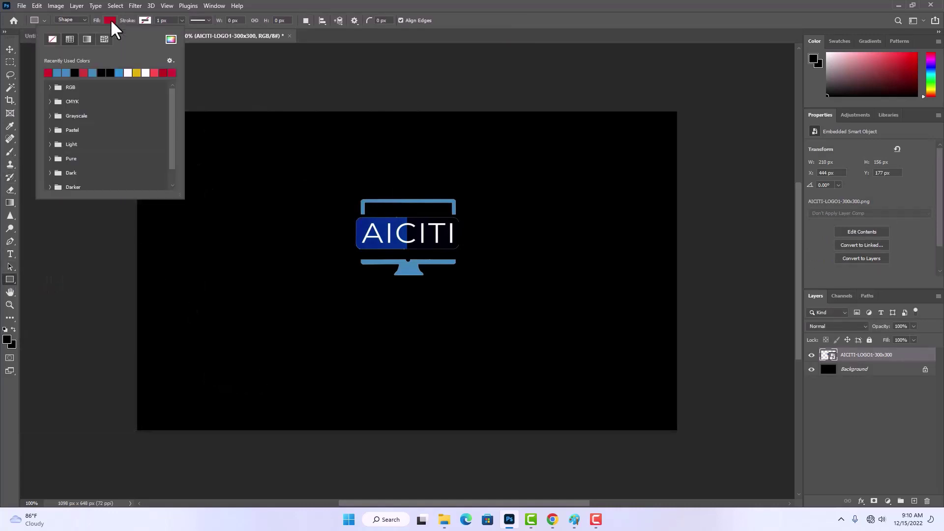
pyautogui.click(170, 40)
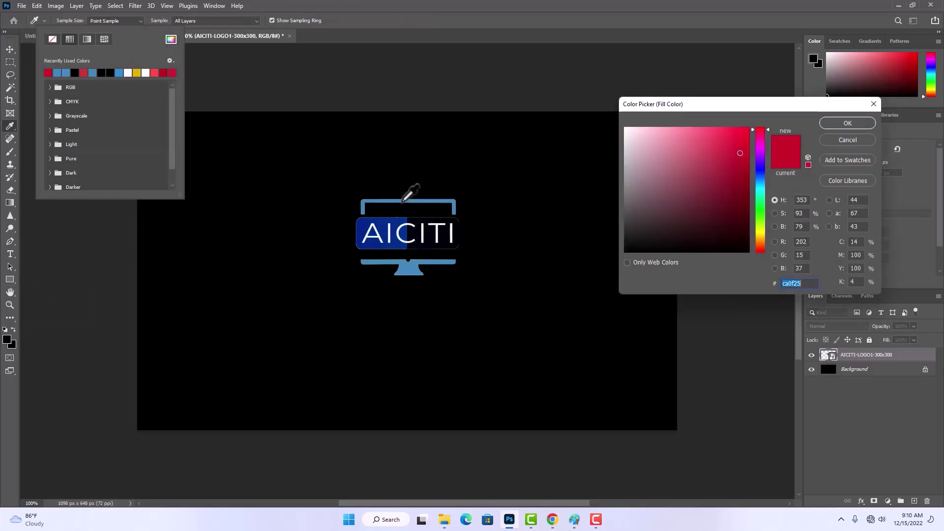
pyautogui.click(418, 201)
pyautogui.click(727, 152)
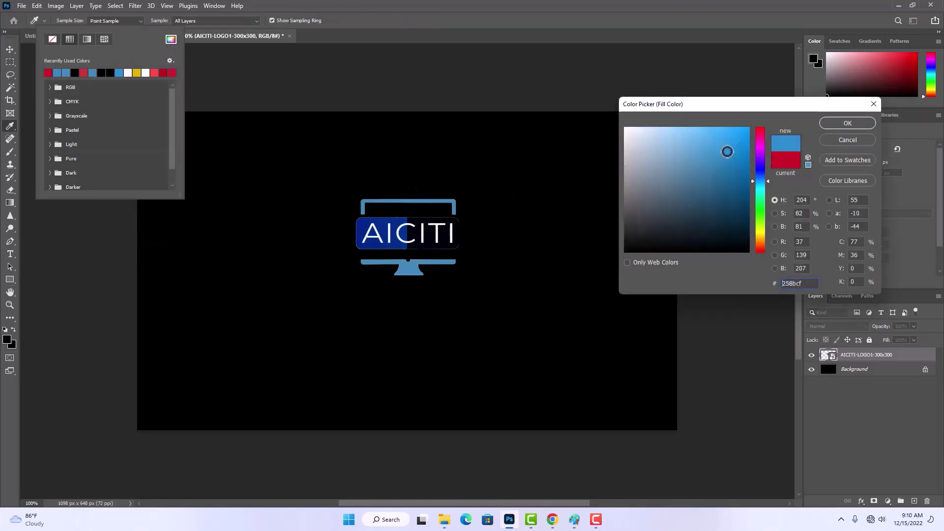
pyautogui.click(831, 122)
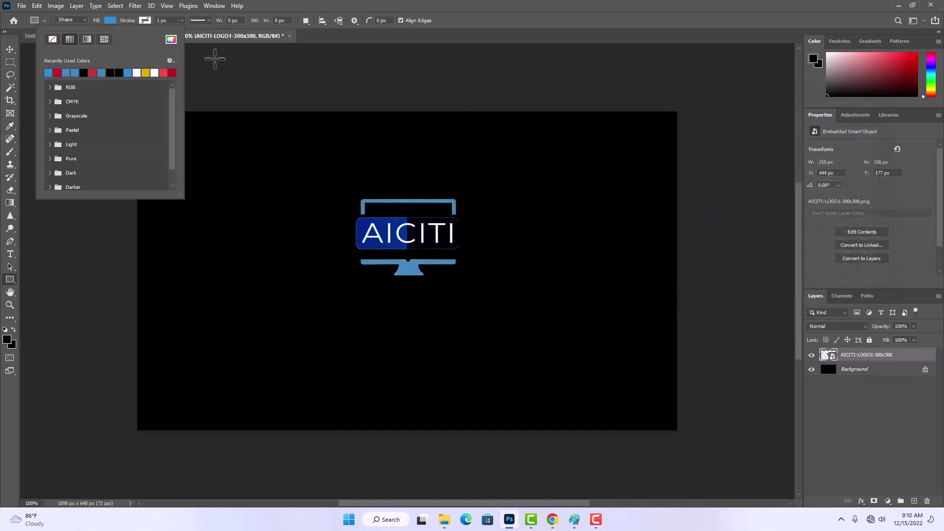
pyautogui.click(99, 20)
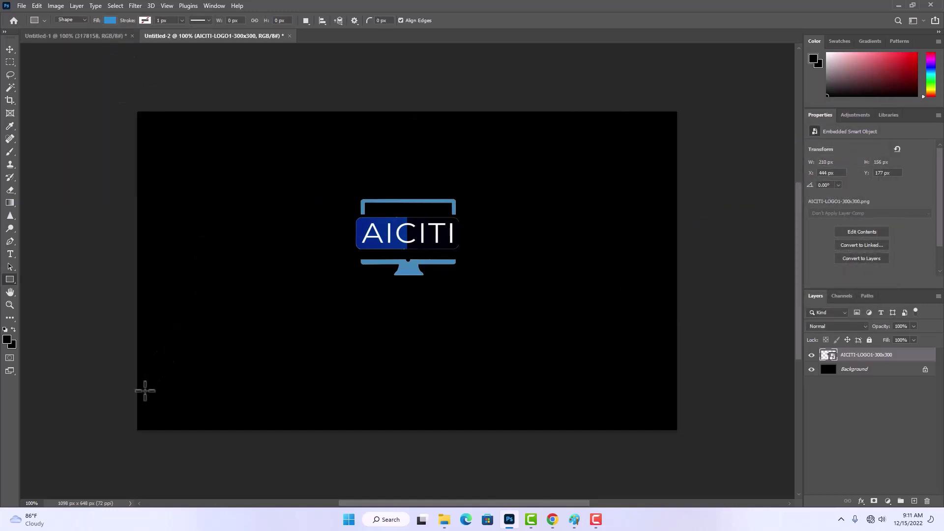
pyautogui.moveTo(136, 390); pyautogui.dragTo(685, 440)
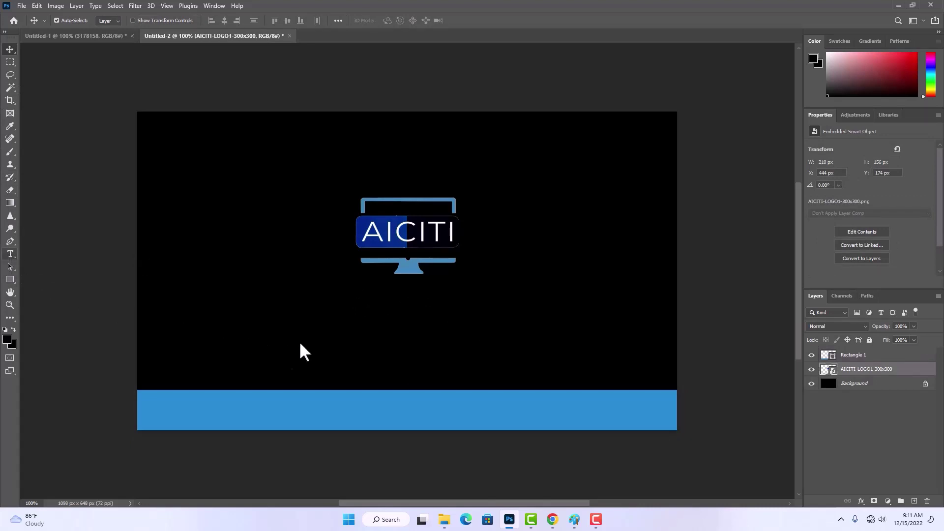
# - Add the white (#ffffff) 21 pt text "INFORMATION DEVELOPMENT COMPANY" centred below the AICITI logo
pyautogui.click(392, 23)
pyautogui.moveTo(653, 195); pyautogui.dragTo(631, 151)
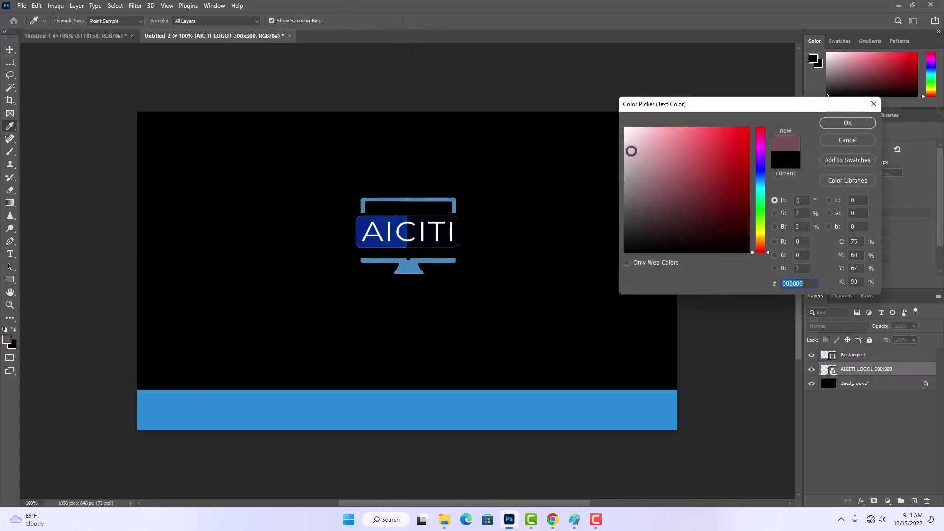
pyautogui.write('ffffff')
pyautogui.click(850, 123)
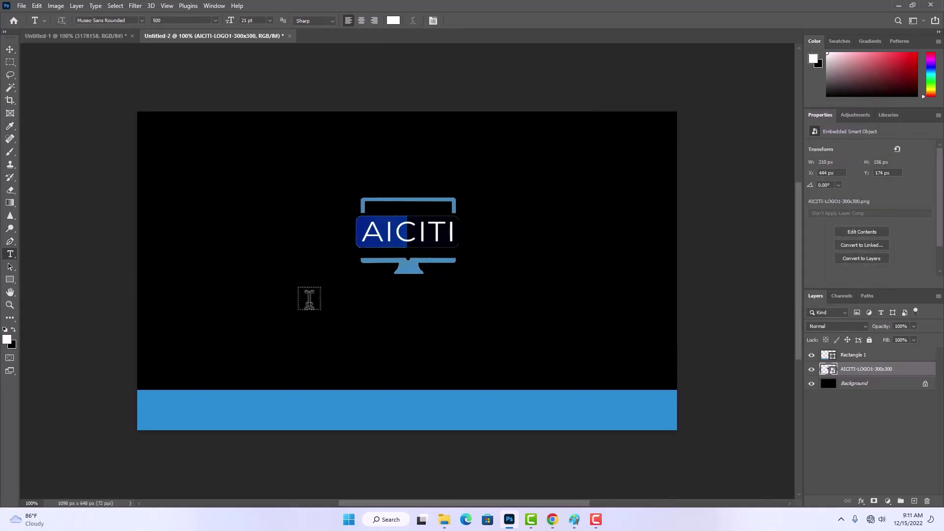
pyautogui.click(309, 298)
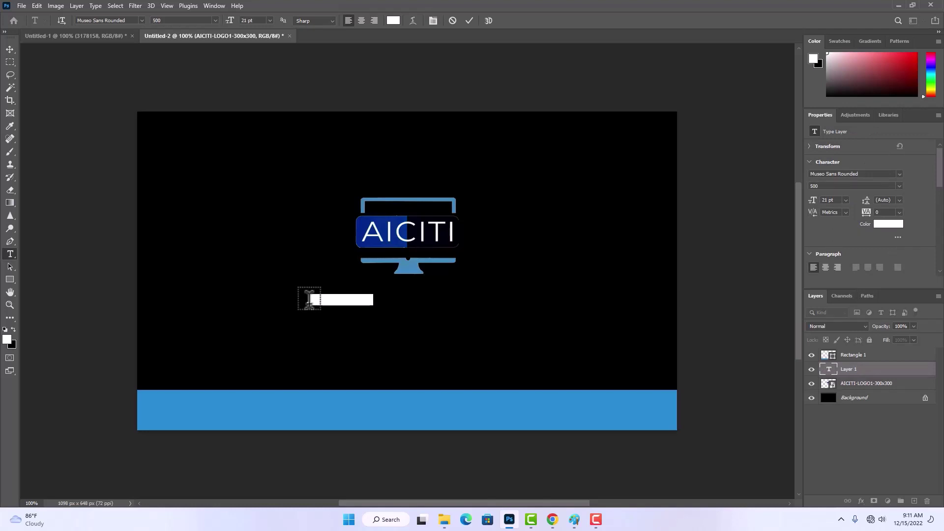
pyautogui.press('BackSpace')
pyautogui.hotkey('ctrl', 'z')
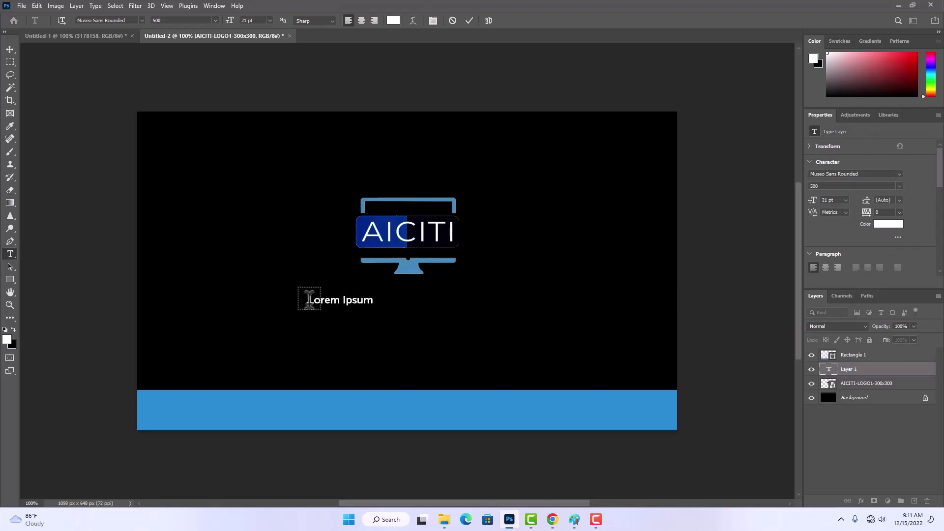
pyautogui.hotkey('ctrl', 'z')
pyautogui.write('ORMATION D')
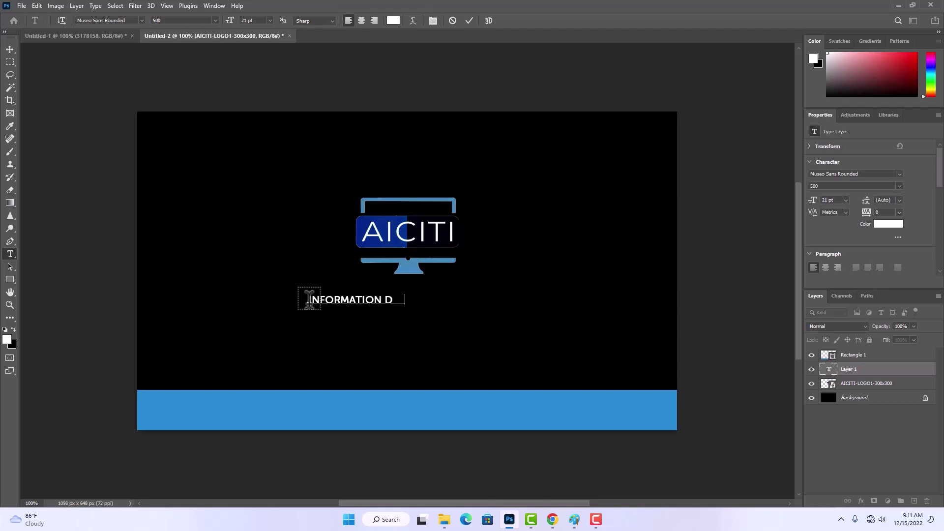
pyautogui.write('EVELOPMENT COM')
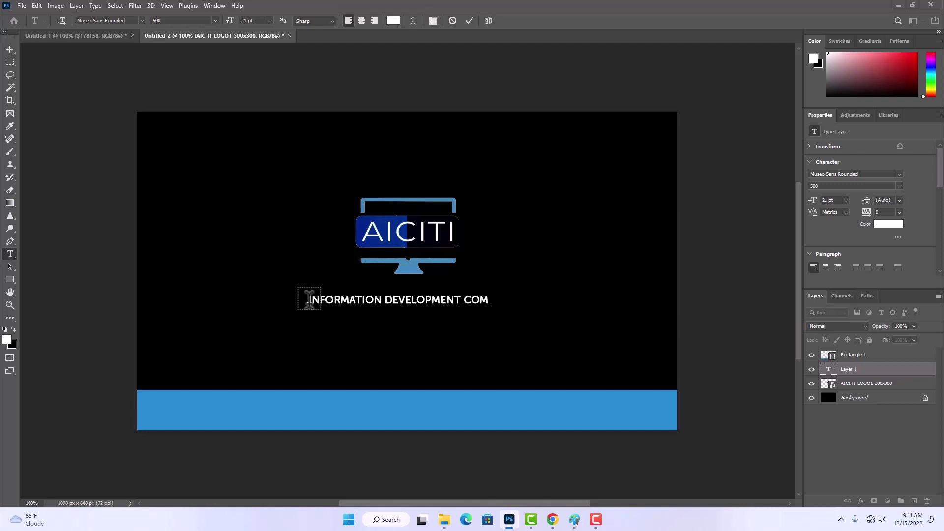
pyautogui.write('PANY')
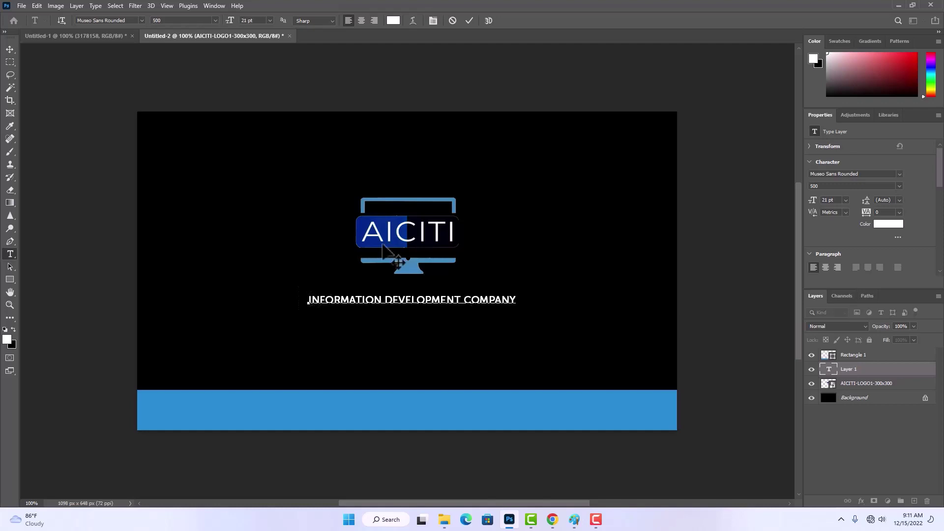
pyautogui.click(469, 21)
# - Nudge the company text up and the logo down to Y 179 px to narrow the gap between them
pyautogui.press('v')
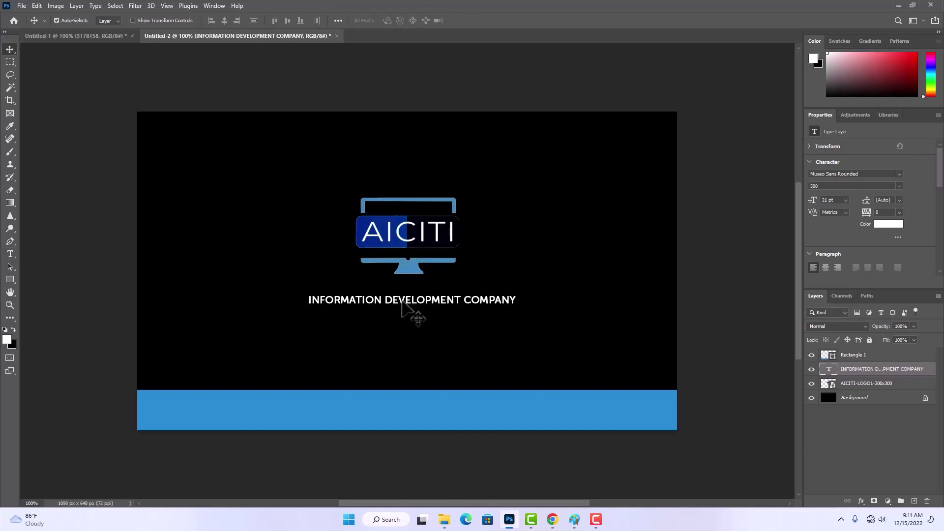
pyautogui.press('Up')
pyautogui.press('Up')
pyautogui.press('Up')
pyautogui.press('Up')
pyautogui.press('Up')
pyautogui.press('Up')
pyautogui.press('Up')
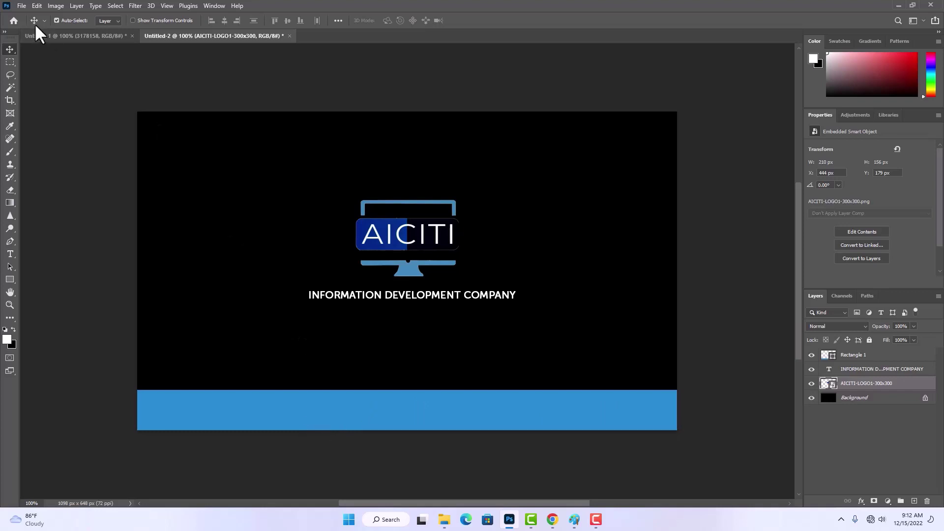
# - Copy the phone icon and phone number from Untitled-1 into Untitled-2 and bring their layers above the blue rectangle
pyautogui.click(83, 33)
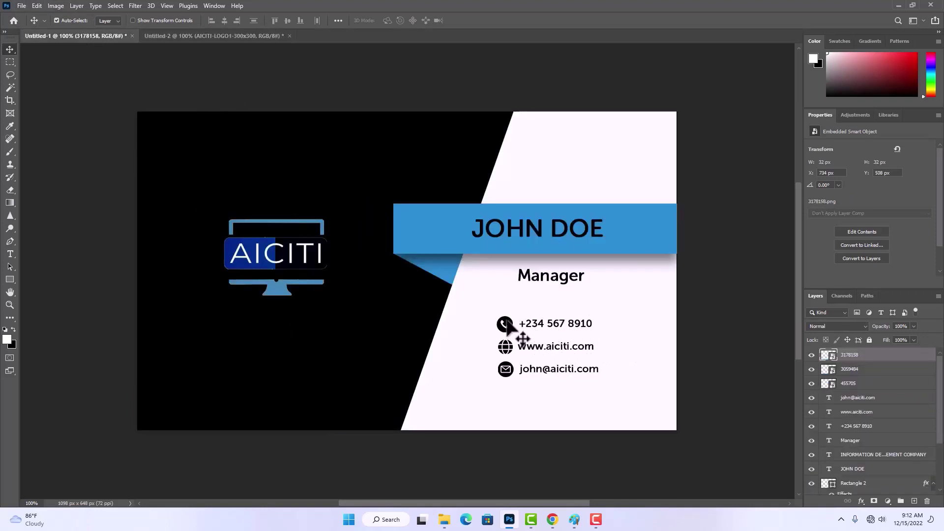
pyautogui.click(507, 320)
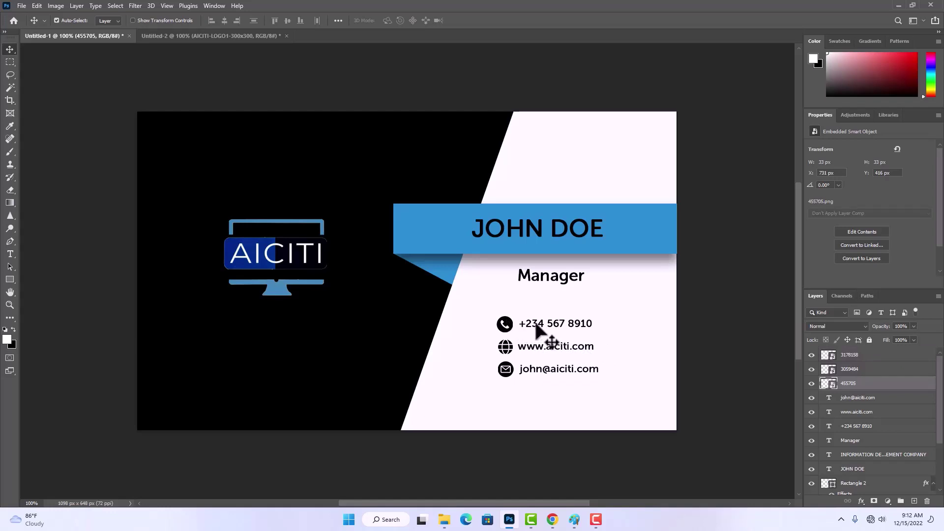
pyautogui.keyDown('shift'); pyautogui.click(535, 323); pyautogui.keyUp('shift')
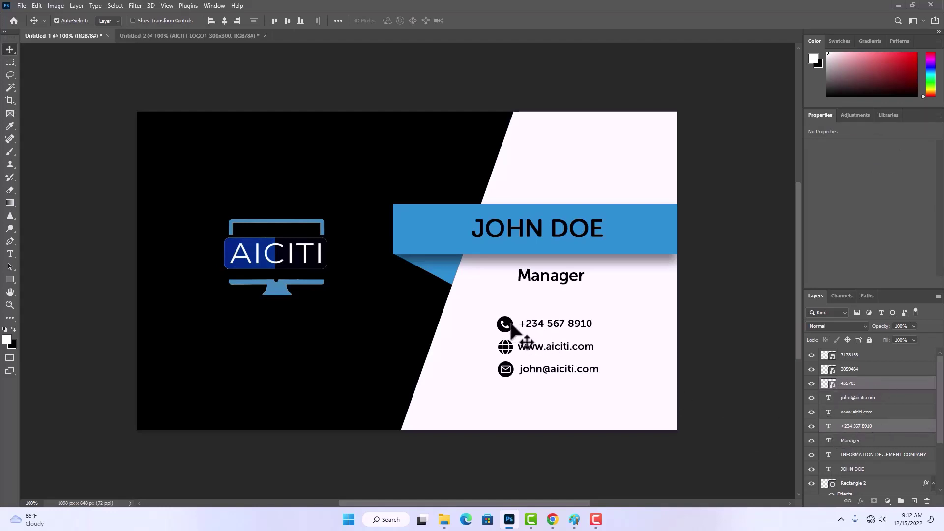
pyautogui.moveTo(511, 322); pyautogui.dragTo(213, 36)
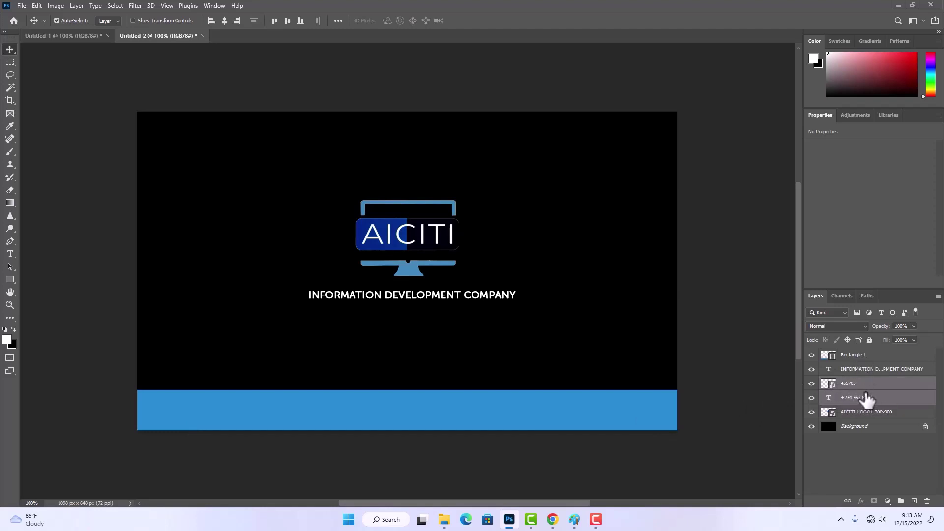
pyautogui.moveTo(867, 393); pyautogui.dragTo(866, 351)
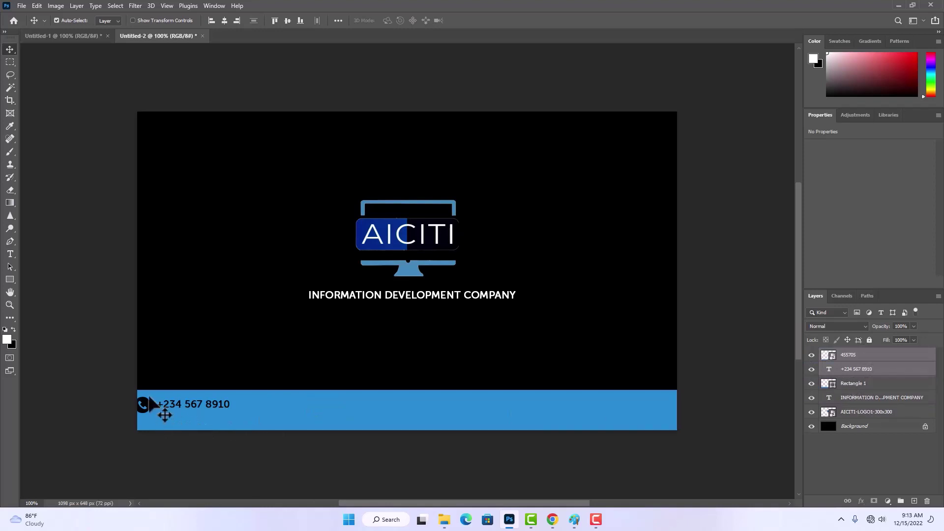
# - Position the phone icon and number near the left end of the blue band, vertically centred in it
pyautogui.moveTo(160, 405)
pyautogui.mouseDown()
pyautogui.moveTo(186, 409)
pyautogui.moveTo(179, 411)
pyautogui.mouseUp()
pyautogui.press('Down')
pyautogui.press('Down')
pyautogui.press('Down')
pyautogui.press('Down')
pyautogui.press('Down')
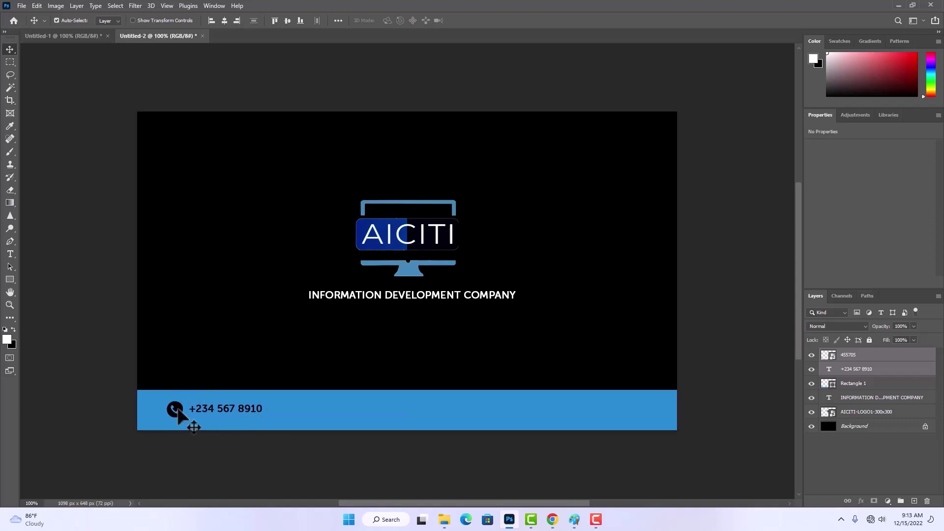
pyautogui.press('Down')
pyautogui.press('Down')
pyautogui.press('Down')
pyautogui.press('Left')
pyautogui.press('Left')
pyautogui.press('Left')
pyautogui.press('Left')
pyautogui.press('Left')
pyautogui.press('Left')
pyautogui.press('Left')
pyautogui.press('Left')
pyautogui.press('Left')
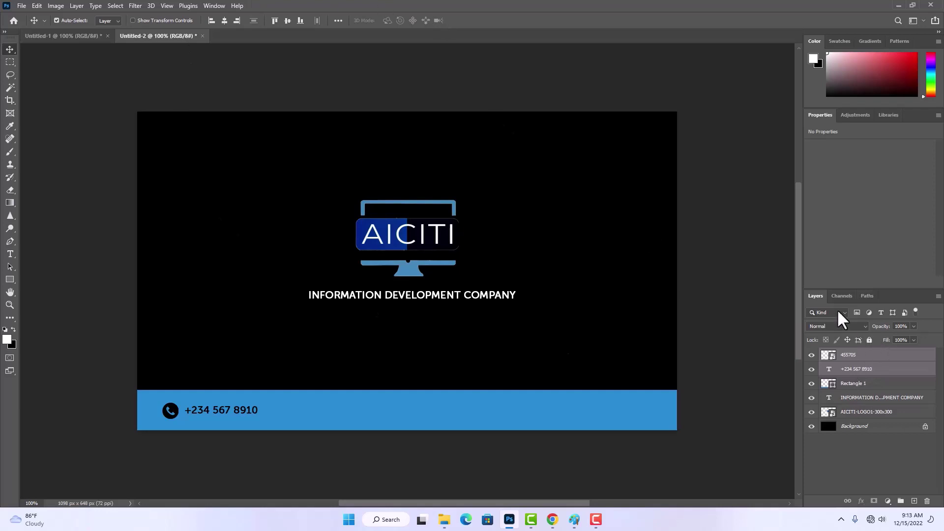
pyautogui.click(869, 355)
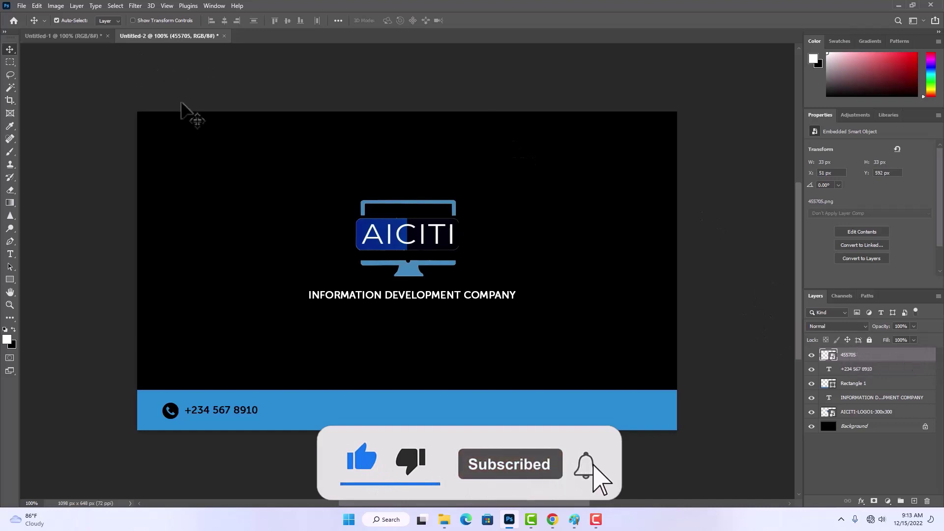
# - Copy the globe icon and website address from Untitled-1 into Untitled-2 and place them in the middle of the blue band, vertically centred
pyautogui.click(64, 34)
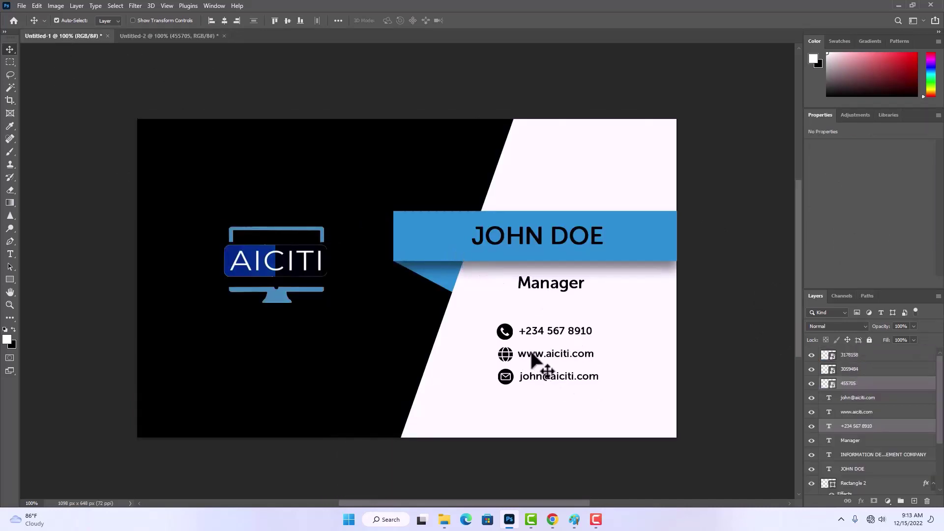
pyautogui.click(506, 355)
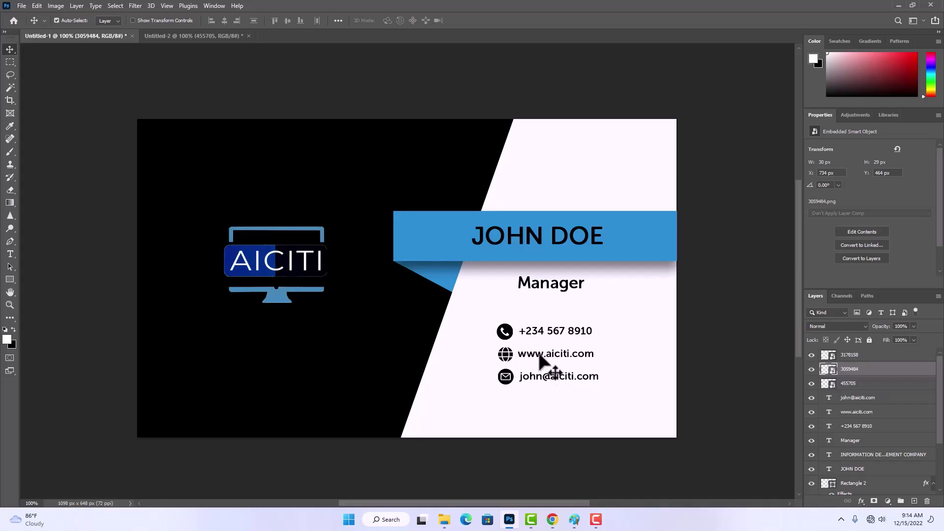
pyautogui.keyDown('shift'); pyautogui.click(540, 356); pyautogui.keyUp('shift')
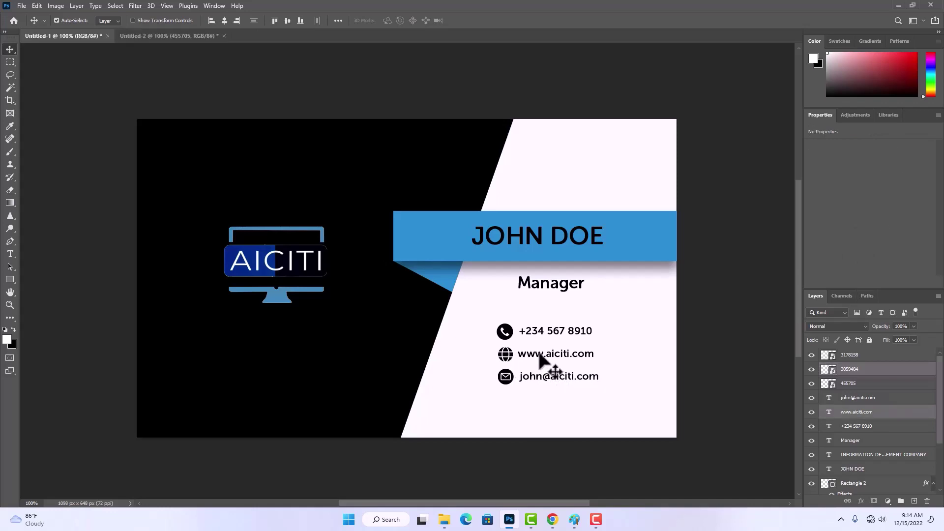
pyautogui.moveTo(540, 354); pyautogui.dragTo(266, 181)
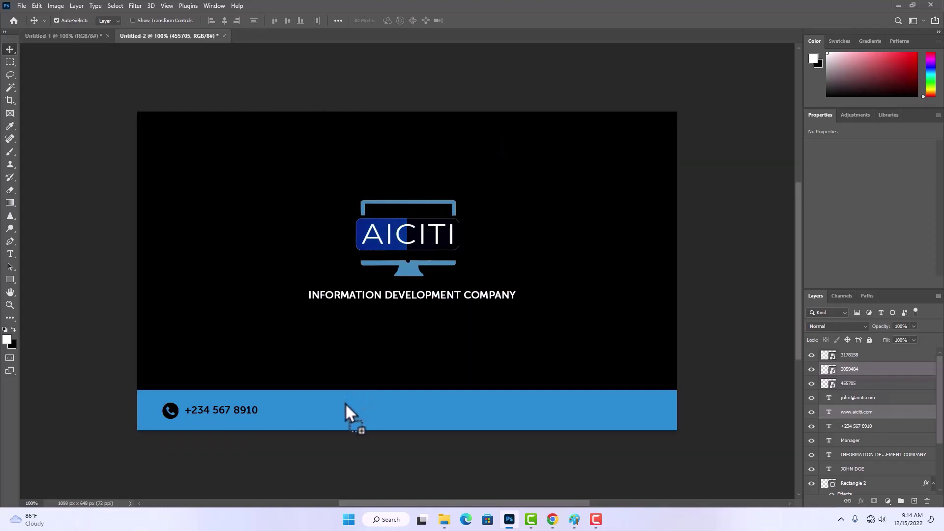
pyautogui.moveTo(345, 404); pyautogui.dragTo(340, 406)
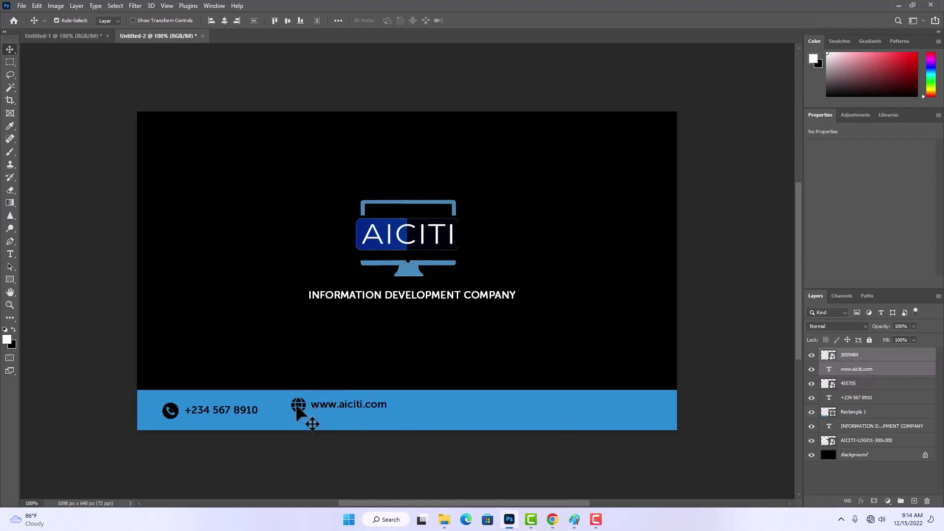
pyautogui.moveTo(310, 411); pyautogui.dragTo(354, 413)
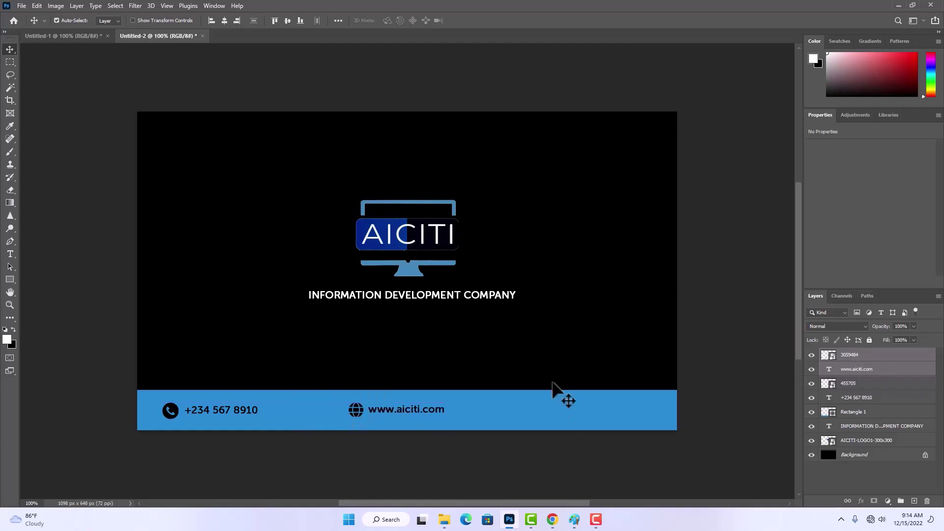
# - Copy the envelope icon and e-mail address from Untitled-1 to the right end of Untitled-2's blue band, and shift the website group slightly right
pyautogui.click(72, 36)
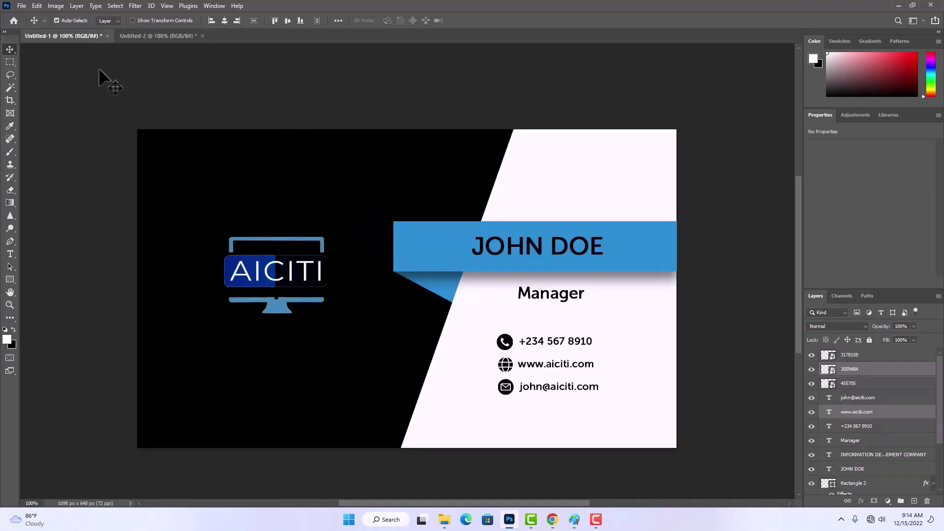
pyautogui.click(508, 390)
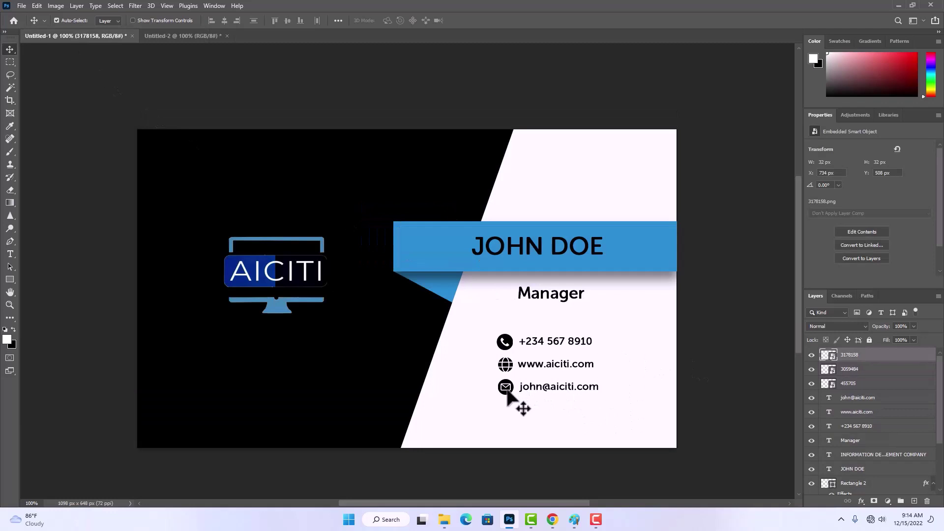
pyautogui.keyDown('shift'); pyautogui.click(531, 387); pyautogui.keyUp('shift')
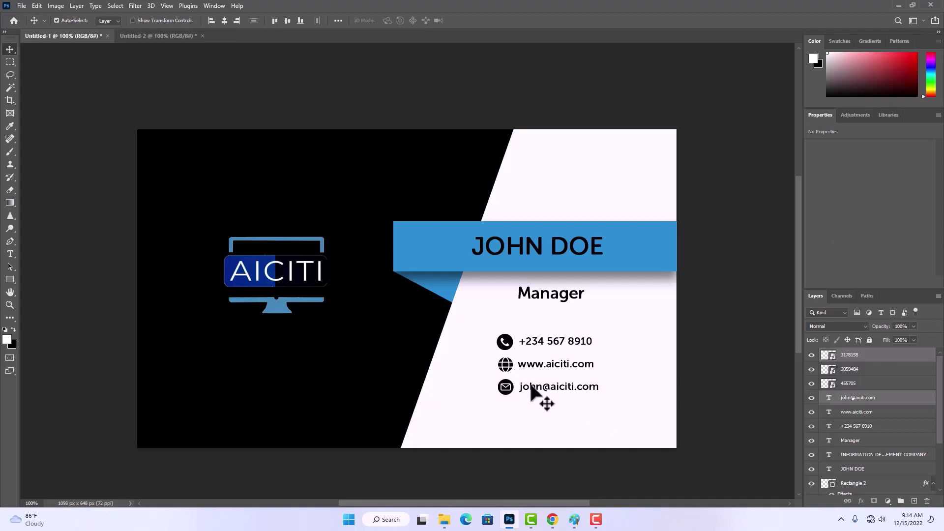
pyautogui.moveTo(540, 393); pyautogui.dragTo(181, 36)
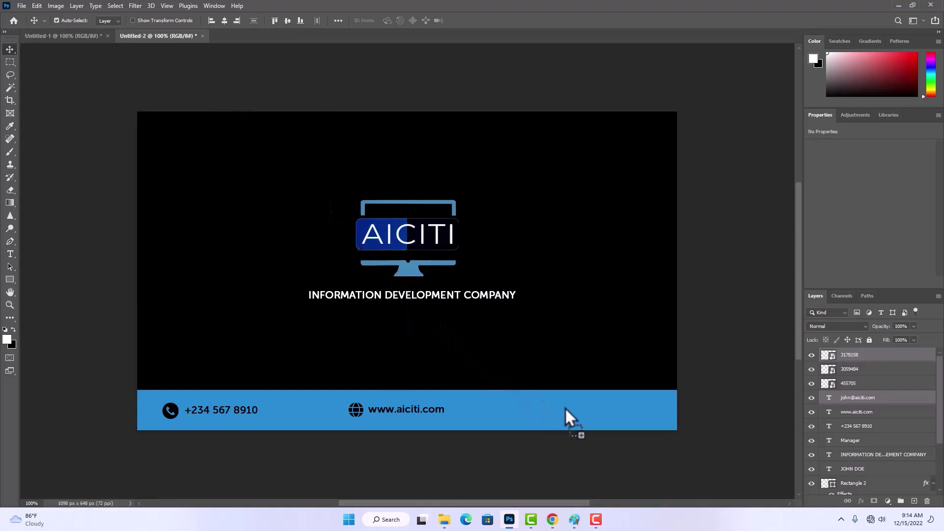
pyautogui.moveTo(565, 409); pyautogui.dragTo(565, 409)
pyautogui.moveTo(545, 411); pyautogui.dragTo(545, 411)
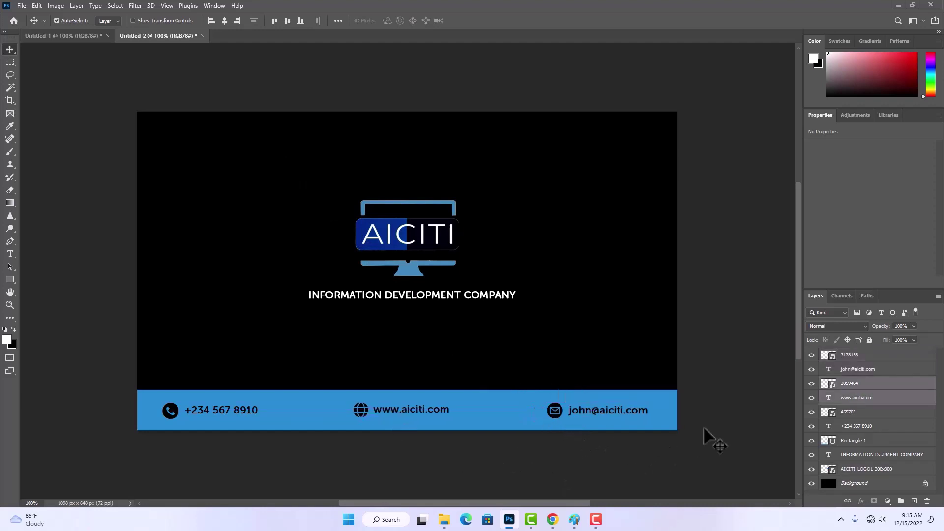
# - Set the text colour of the e-mail, website and phone number layers in the blue band to white (#ffffff)
pyautogui.click(580, 412)
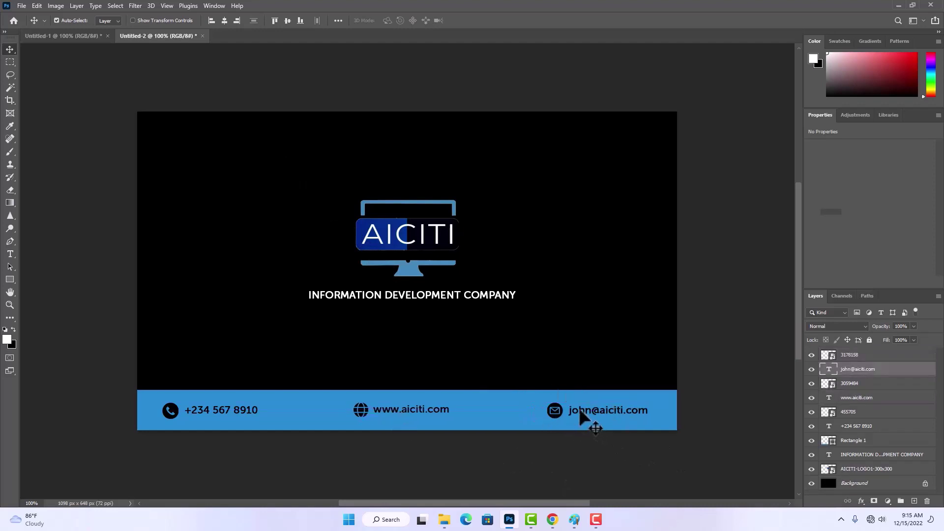
pyautogui.keyDown('shift'); pyautogui.click(428, 410); pyautogui.keyUp('shift')
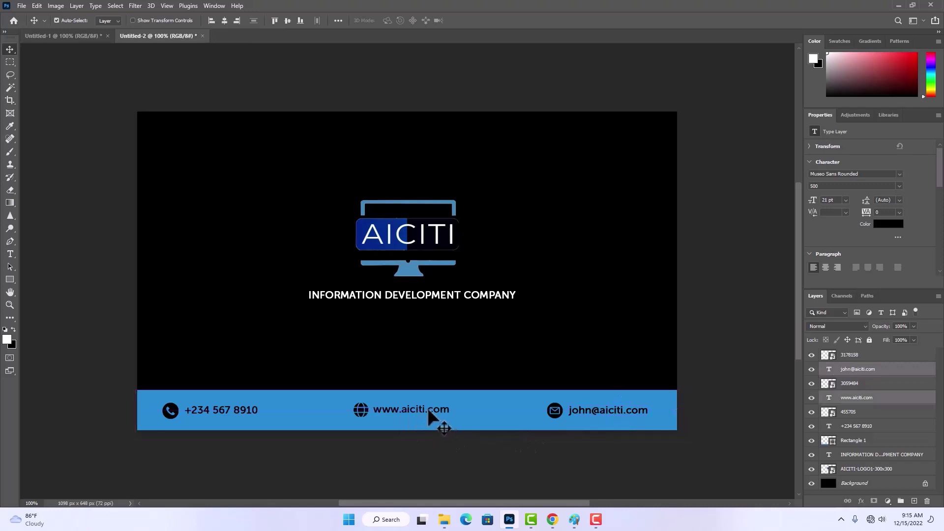
pyautogui.keyDown('shift'); pyautogui.click(237, 413); pyautogui.keyUp('shift')
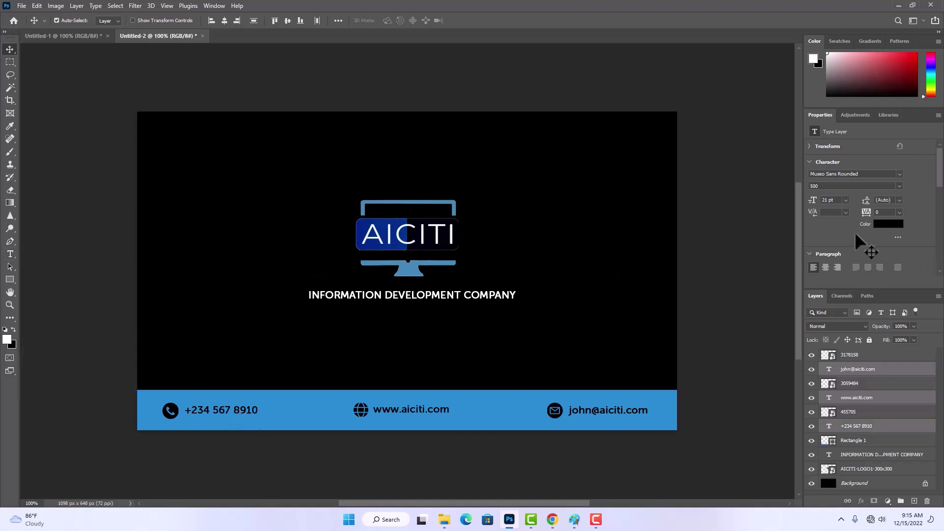
pyautogui.click(884, 225)
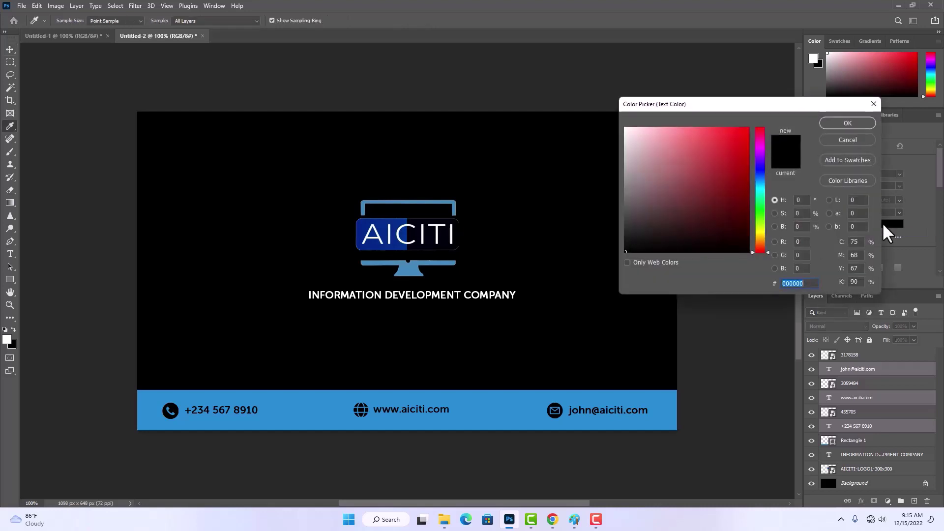
pyautogui.moveTo(690, 191); pyautogui.dragTo(588, 109)
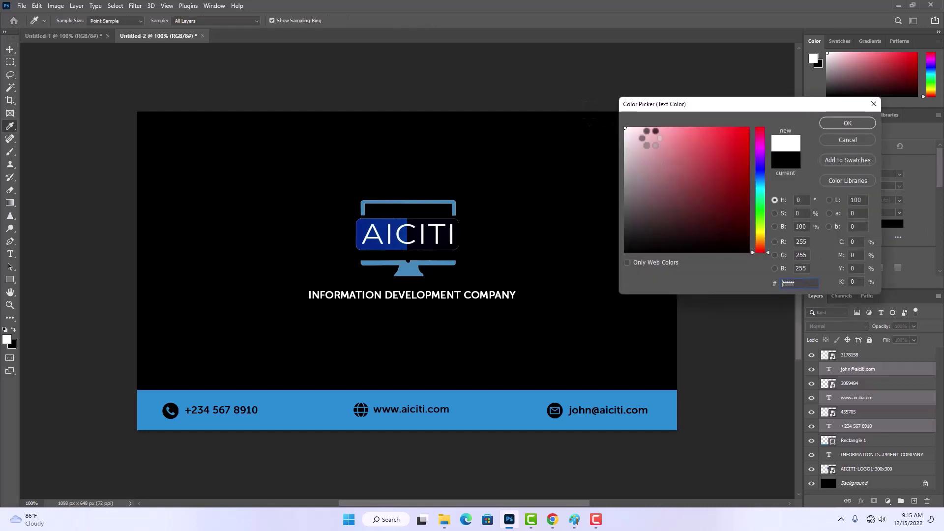